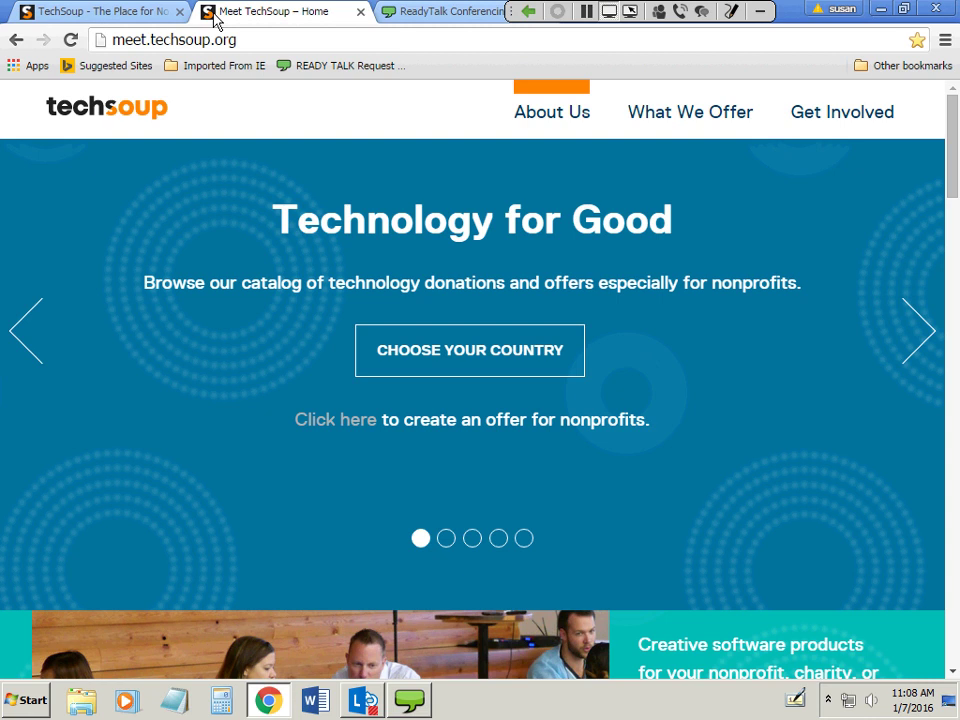
Return to the TechSoup homepage and cycle its carousel through Office 2016, QuickBooks 2016 and the Webinar slide.
{"action": "left_click", "coordinate": [148, 17]}
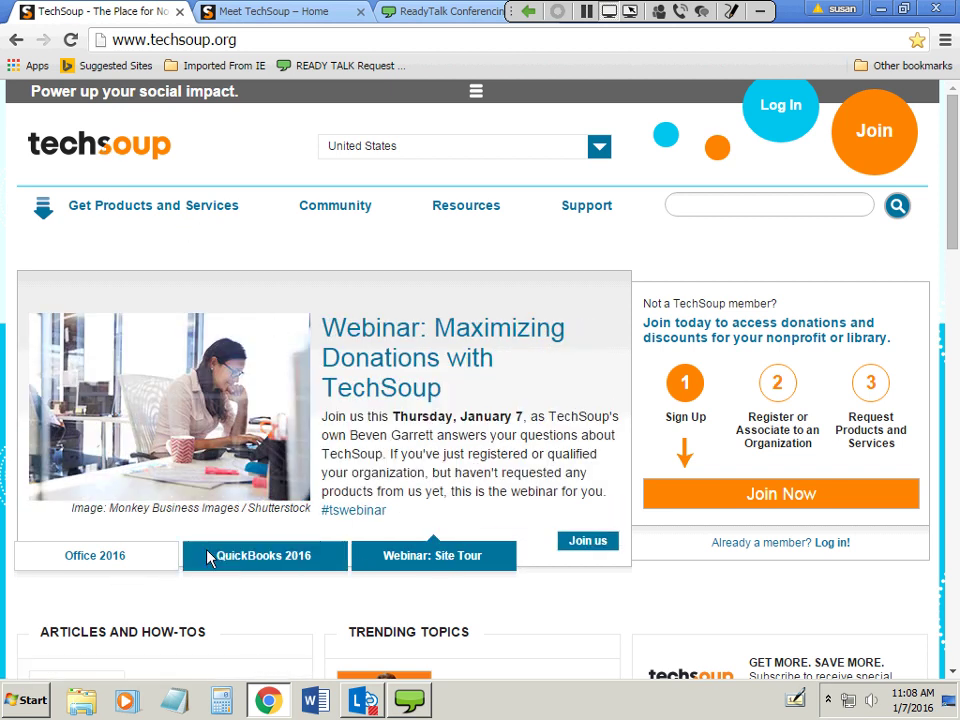
{"action": "left_click", "coordinate": [146, 560]}
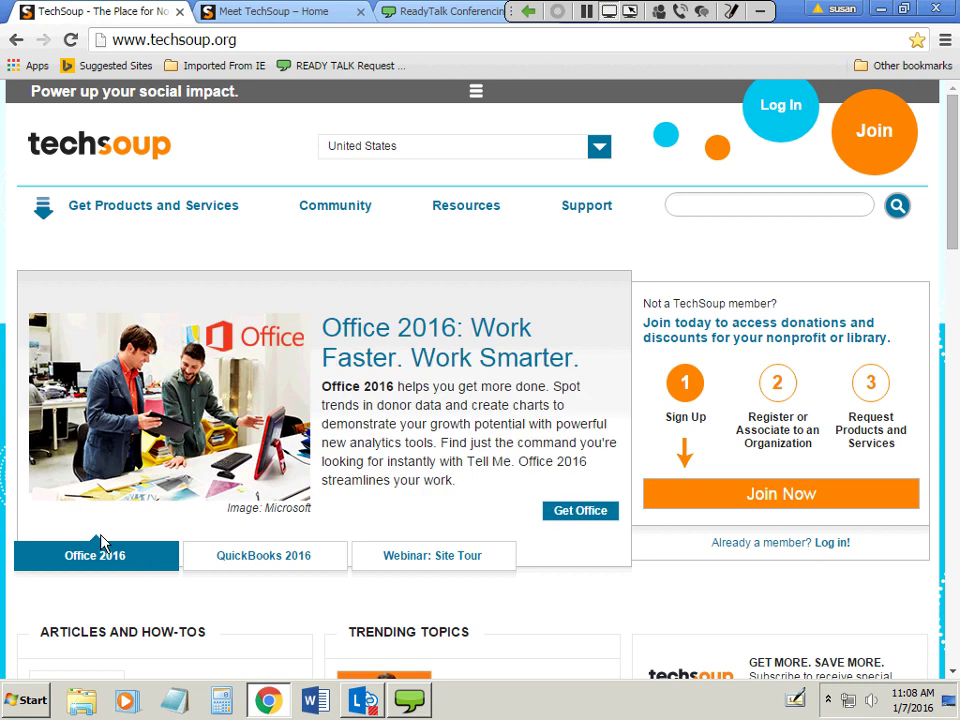
{"action": "left_click", "coordinate": [279, 572]}
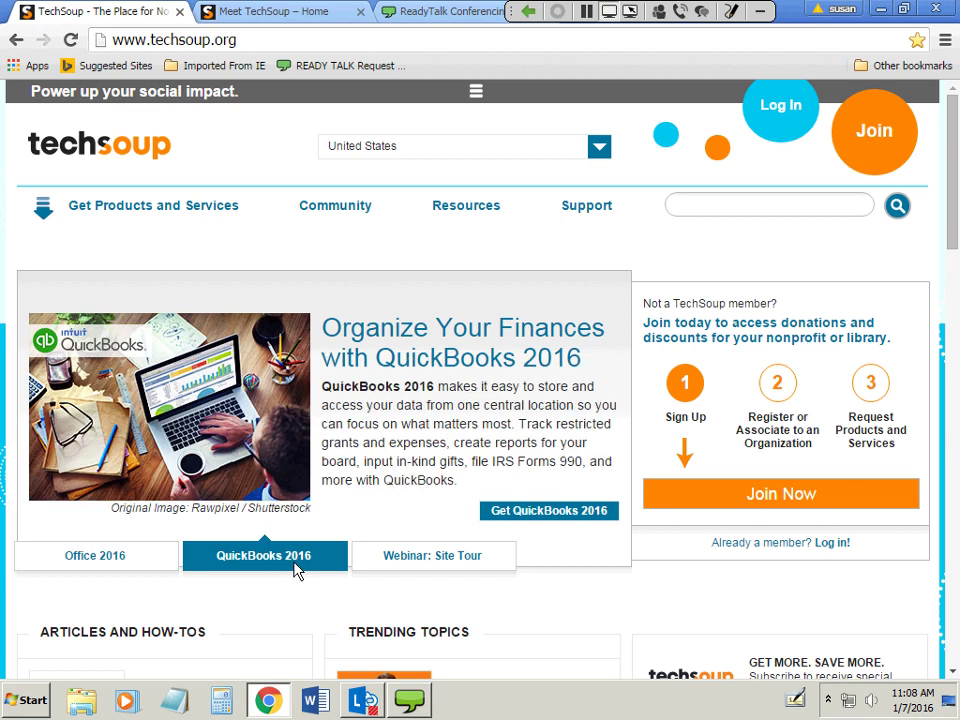
{"action": "left_click", "coordinate": [440, 569]}
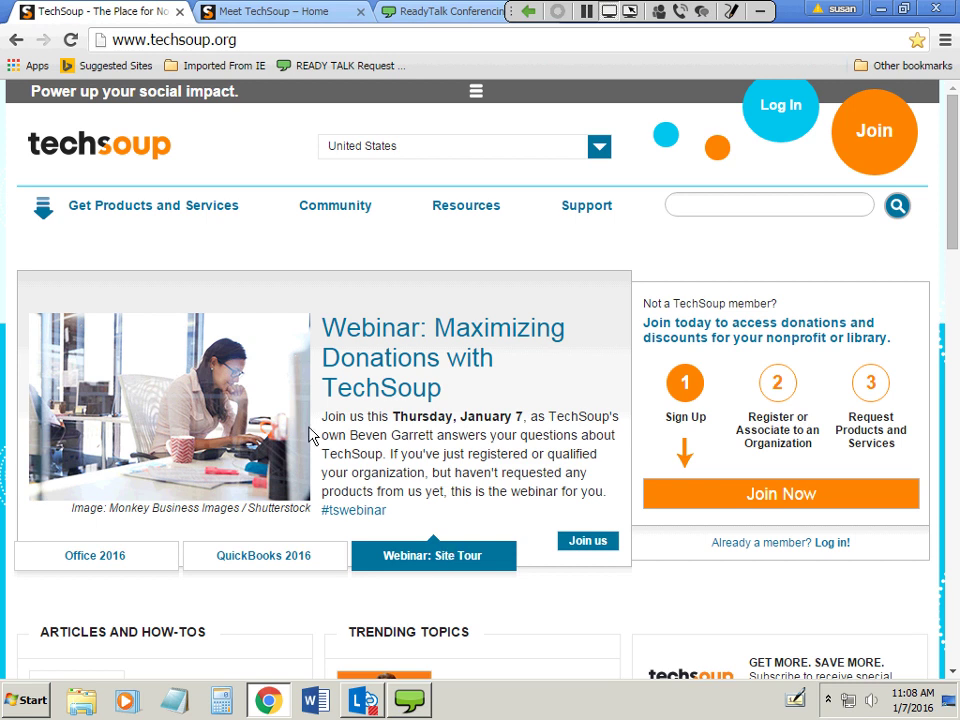
Scroll the homepage past articles, events and top products down to the newsletter footer.
{"action": "scroll", "coordinate": [690, 426], "scroll_direction": "down", "scroll_amount": 2}
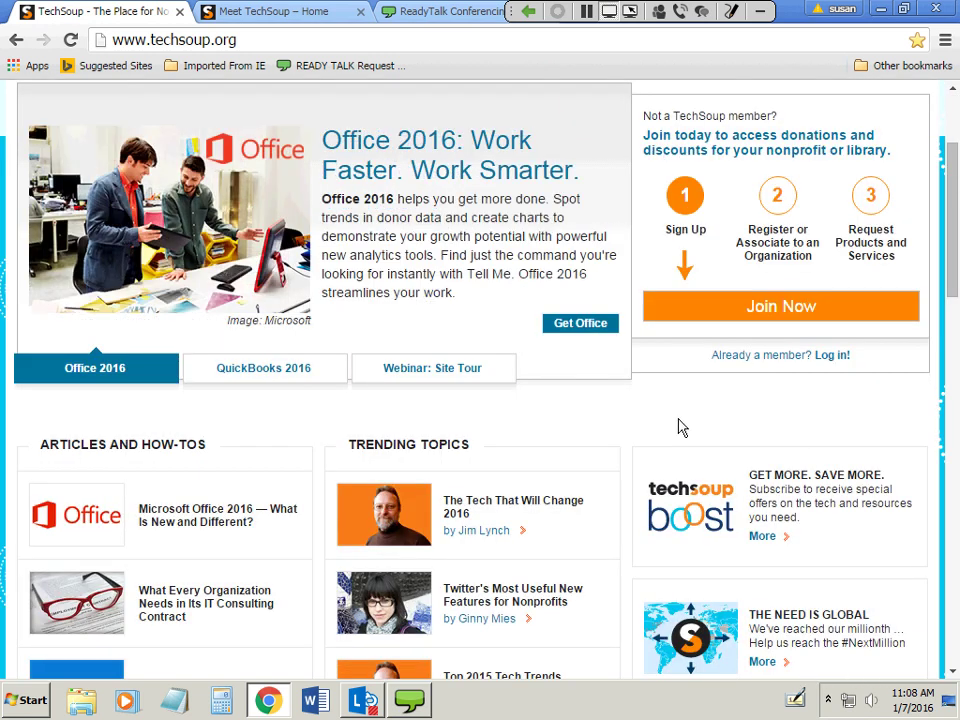
{"action": "scroll", "coordinate": [624, 358], "scroll_direction": "down", "scroll_amount": 1}
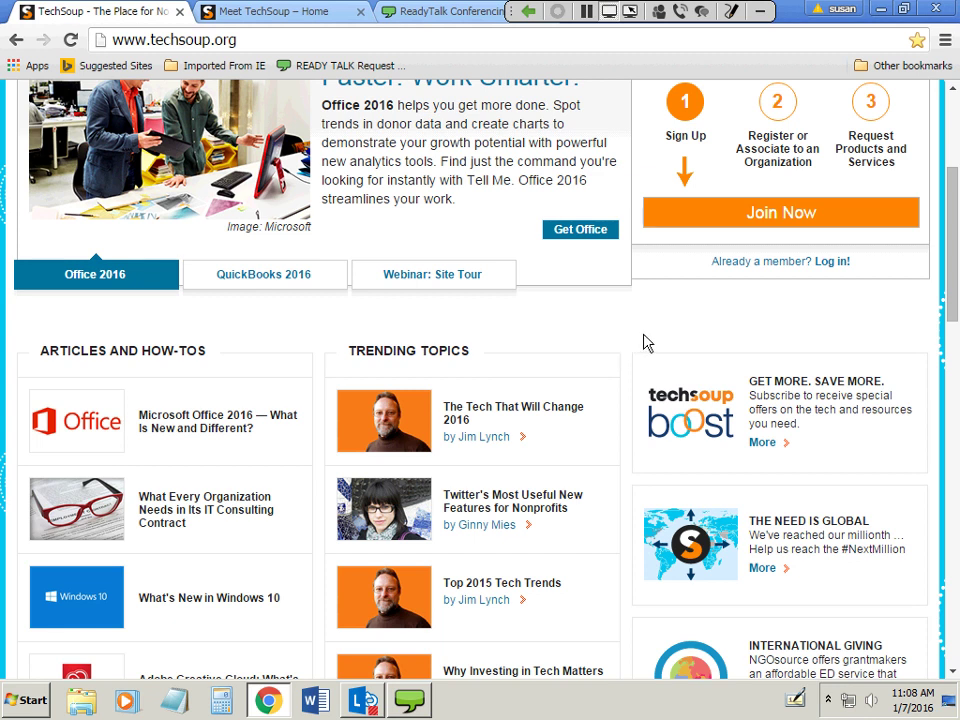
{"action": "scroll", "coordinate": [643, 320], "scroll_direction": "down", "scroll_amount": 1}
{"action": "scroll", "coordinate": [640, 330], "scroll_direction": "down", "scroll_amount": 3}
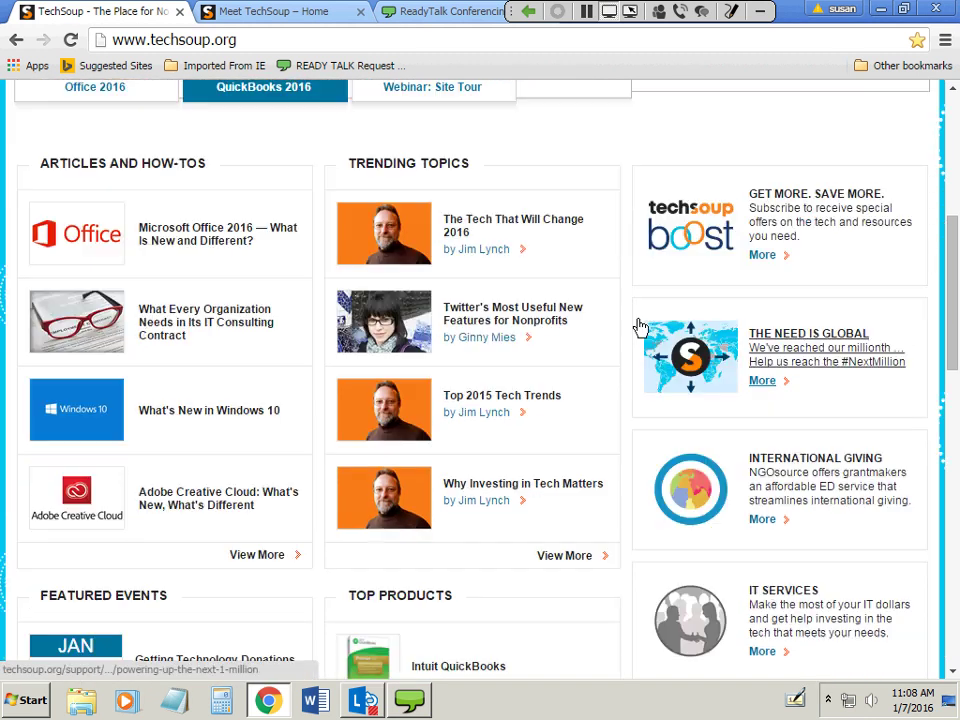
{"action": "scroll", "coordinate": [643, 328], "scroll_direction": "down", "scroll_amount": 1}
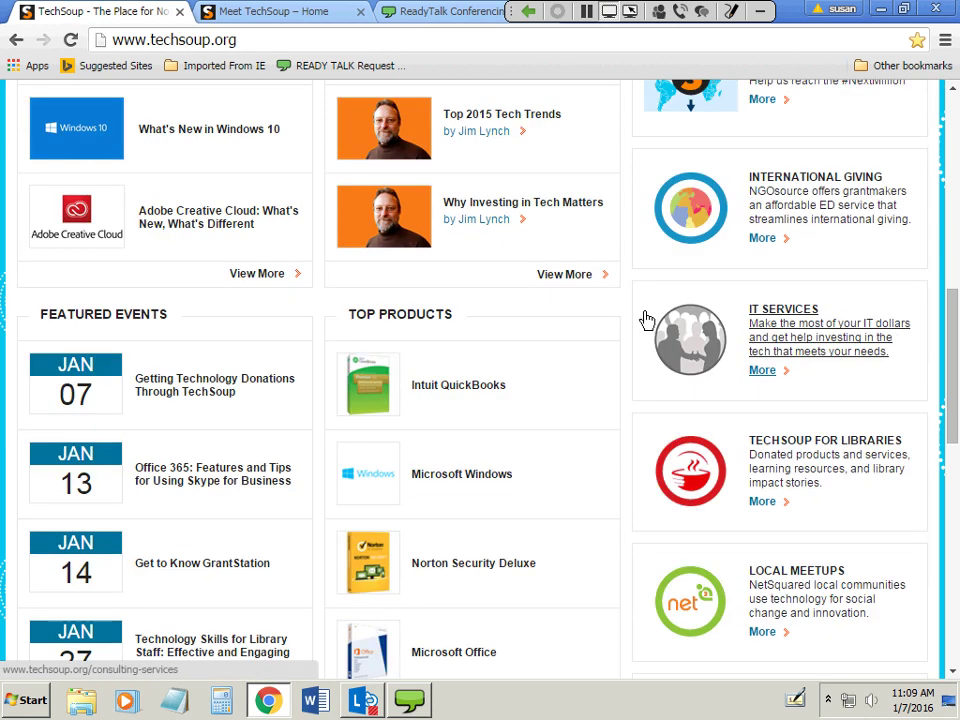
{"action": "scroll", "coordinate": [647, 322], "scroll_direction": "down", "scroll_amount": 1}
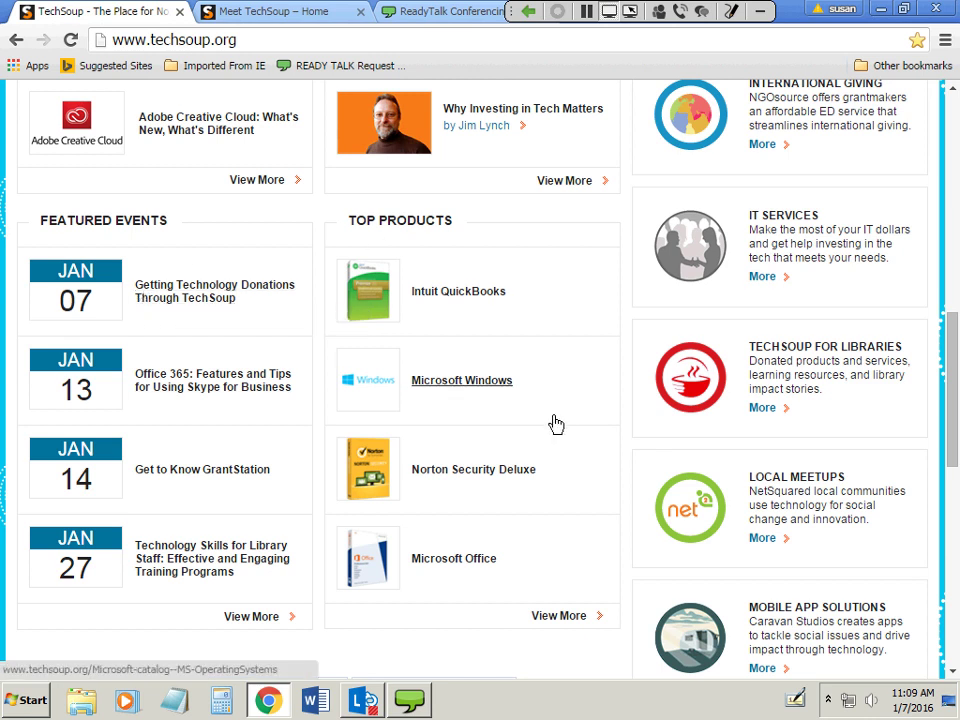
{"action": "scroll", "coordinate": [560, 428], "scroll_direction": "down", "scroll_amount": 3}
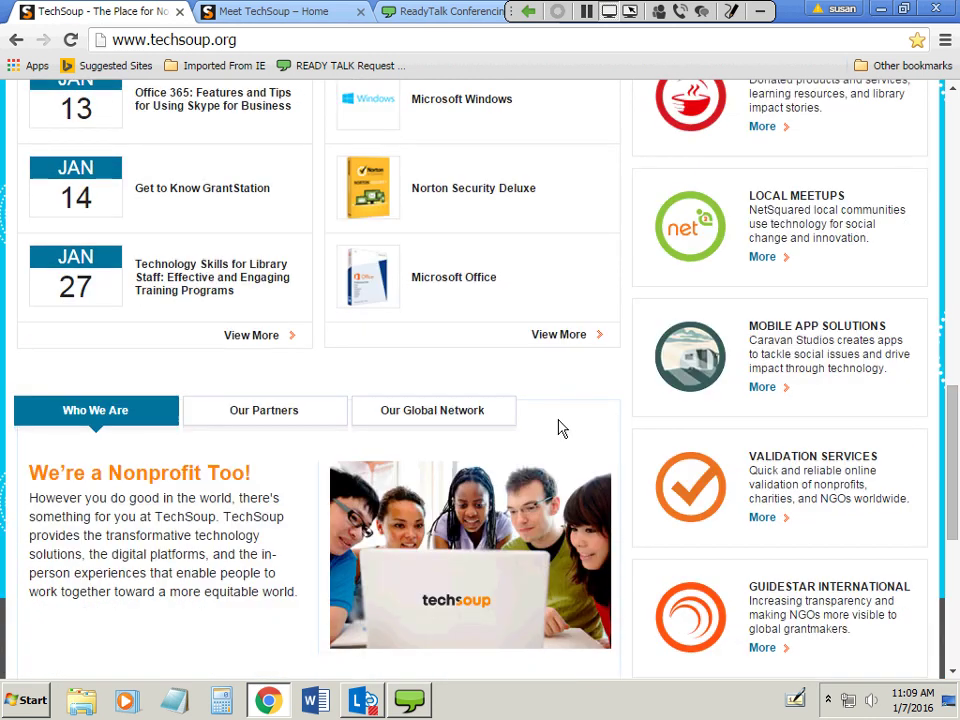
{"action": "scroll", "coordinate": [565, 430], "scroll_direction": "down", "scroll_amount": 2}
{"action": "scroll", "coordinate": [580, 437], "scroll_direction": "down", "scroll_amount": 2}
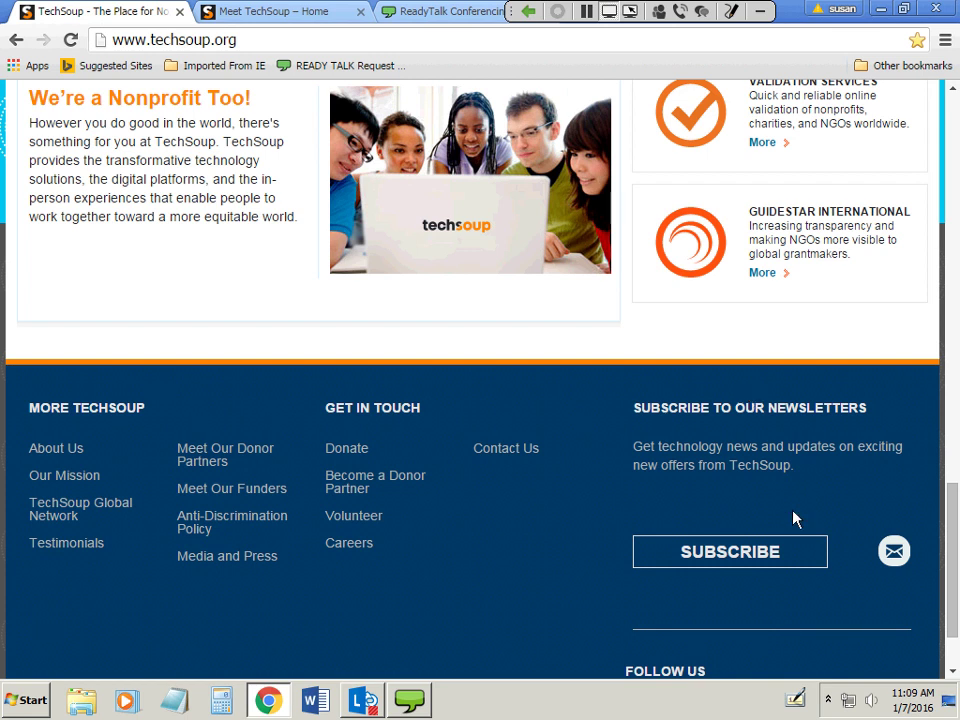
Look over the SUBSCRIBE newsletter form and its preference checkboxes, then go back to the homepage.
{"action": "left_click", "coordinate": [743, 560]}
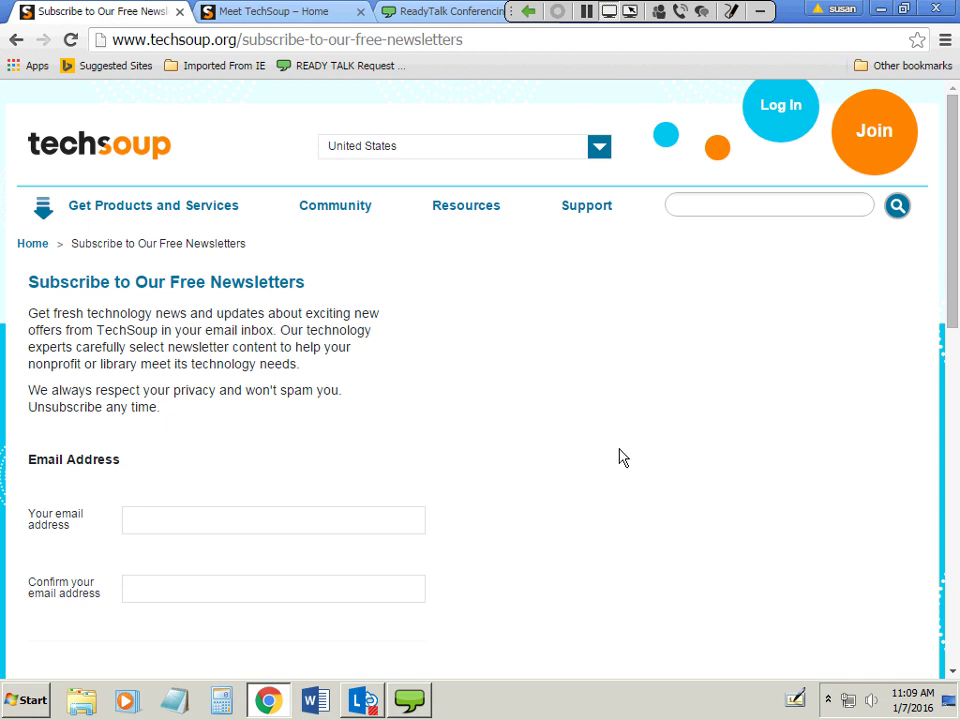
{"action": "scroll", "coordinate": [538, 458], "scroll_direction": "down", "scroll_amount": 4}
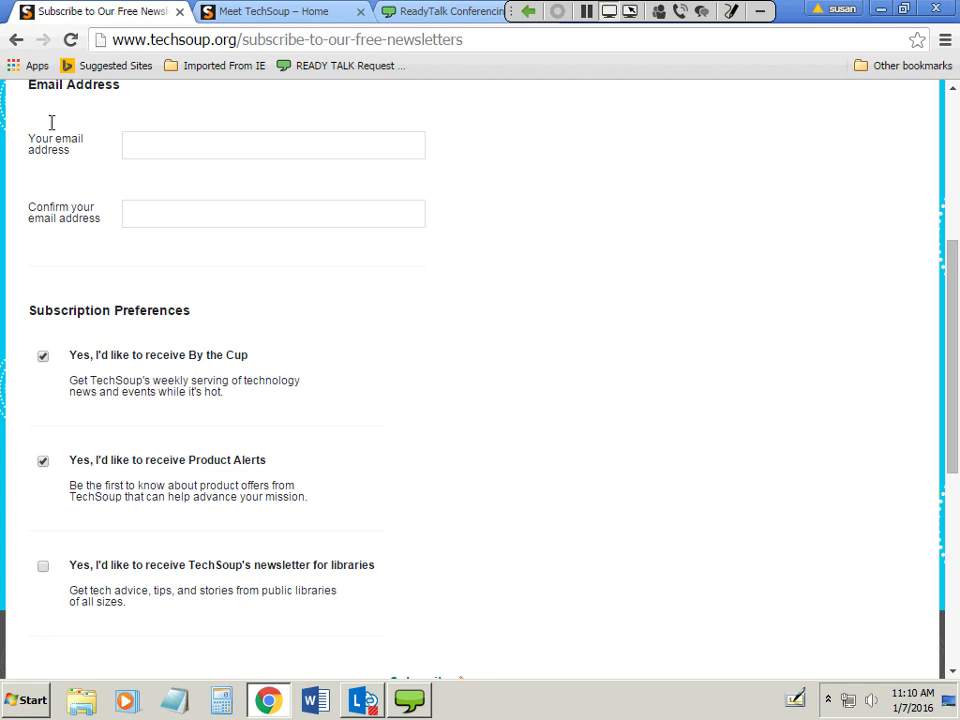
{"action": "left_click", "coordinate": [18, 42]}
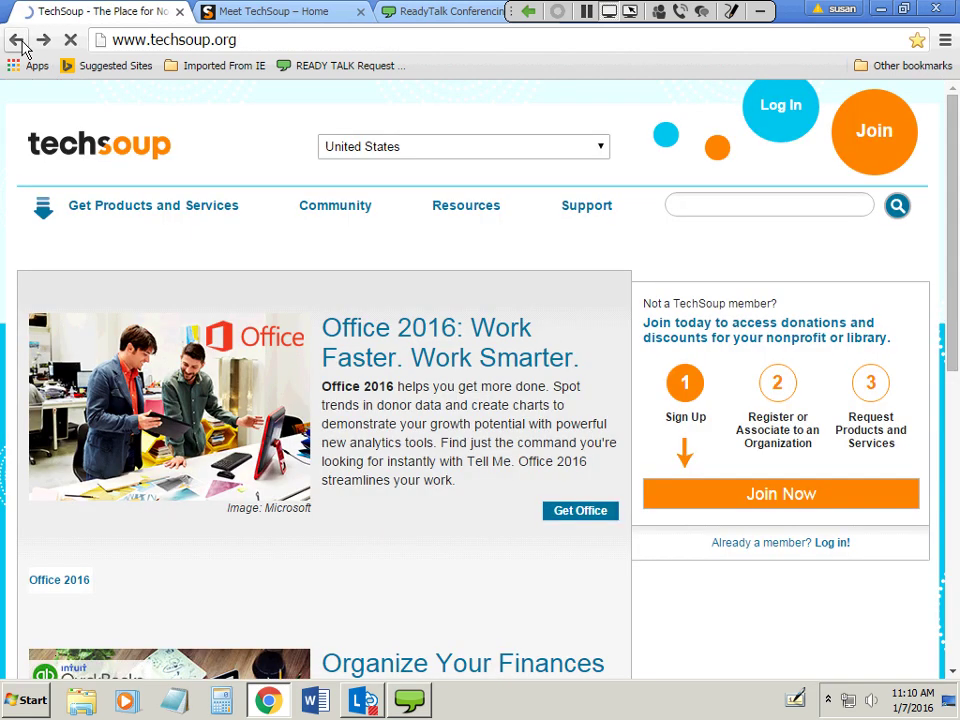
{"action": "scroll", "coordinate": [585, 510], "scroll_direction": "down", "scroll_amount": 2}
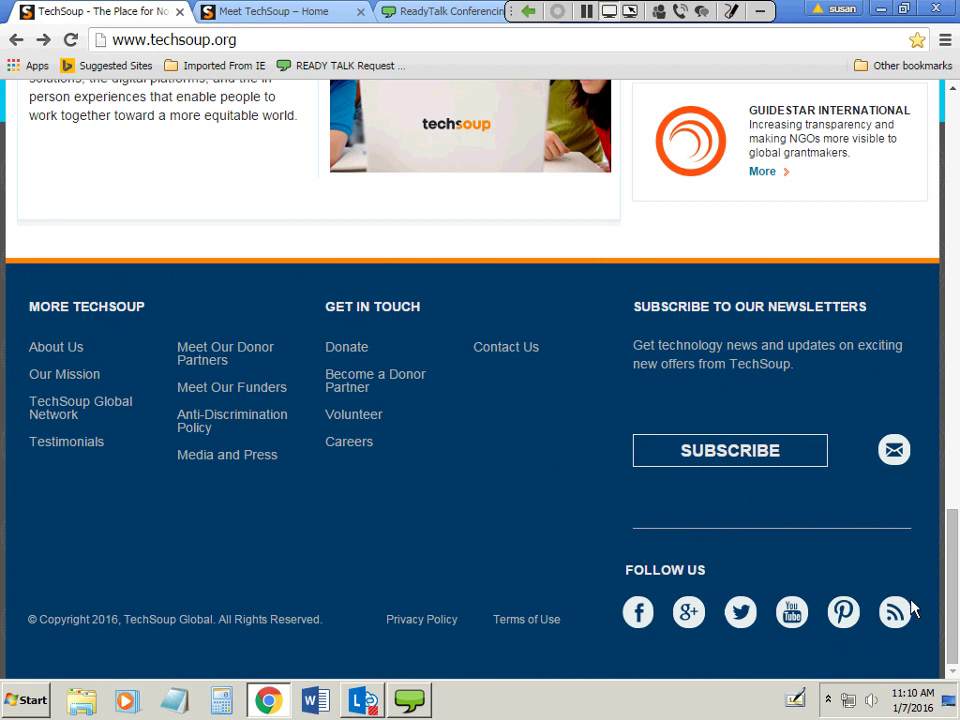
{"action": "scroll", "coordinate": [957, 575], "scroll_direction": "up", "scroll_amount": 1}
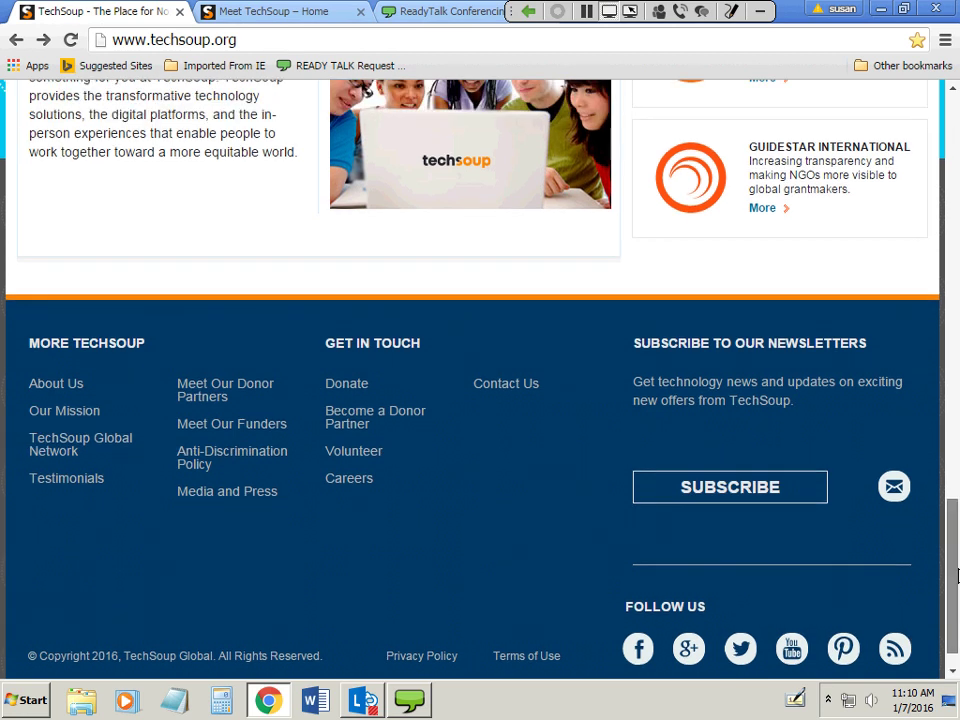
{"action": "left_click_drag", "start_coordinate": [957, 575], "coordinate": [957, 158]}
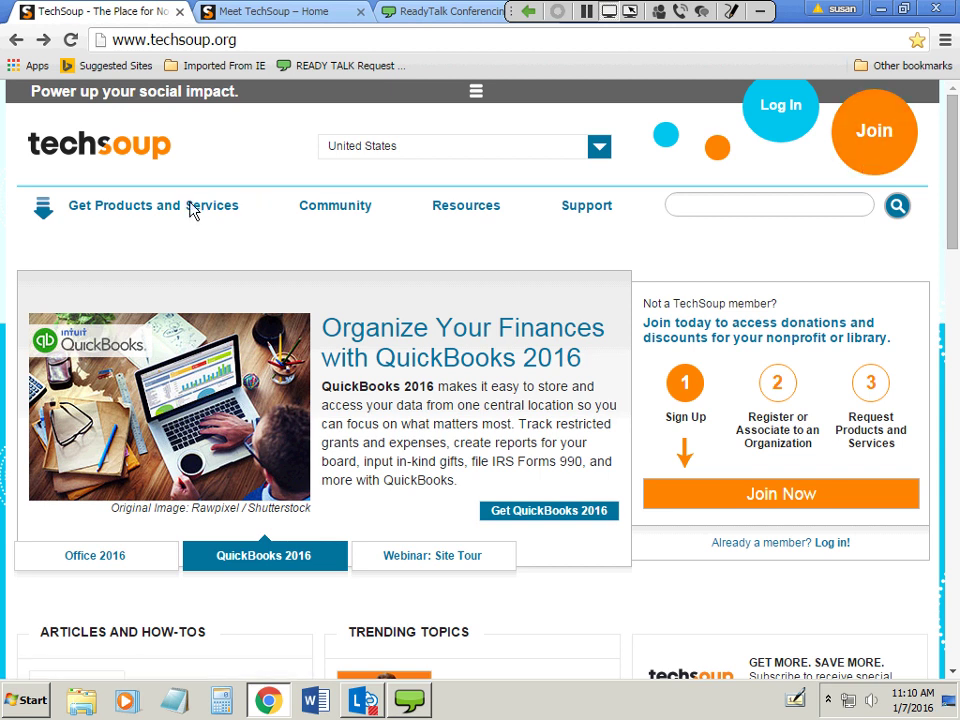
Open Check Your Eligibility from the Get Products and Services menu.
{"action": "mouse_move", "coordinate": [191, 206]}
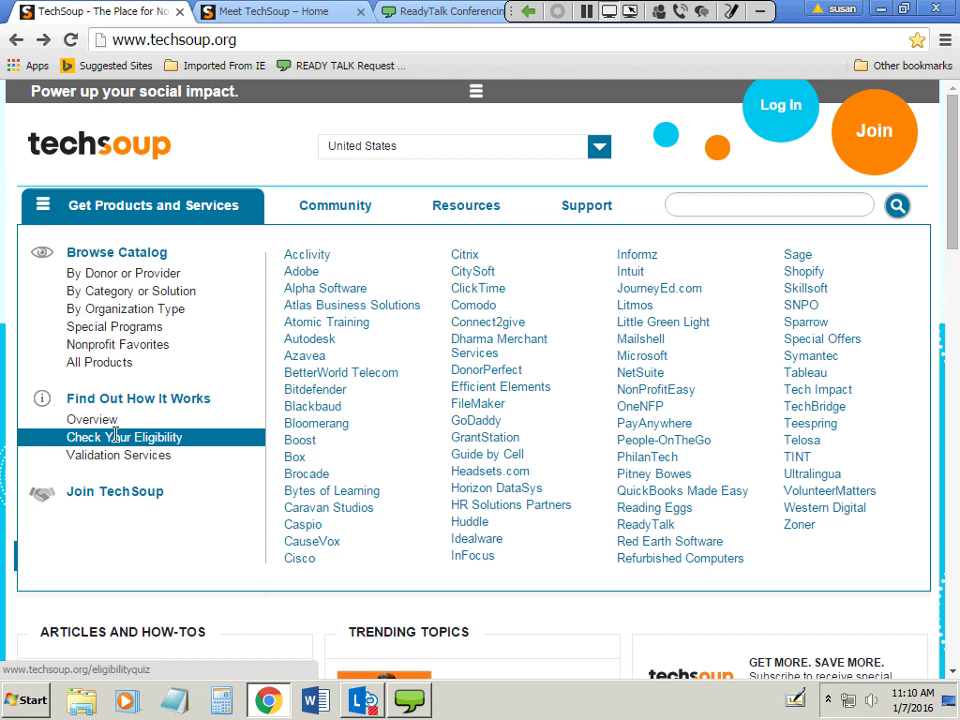
{"action": "mouse_move", "coordinate": [117, 438]}
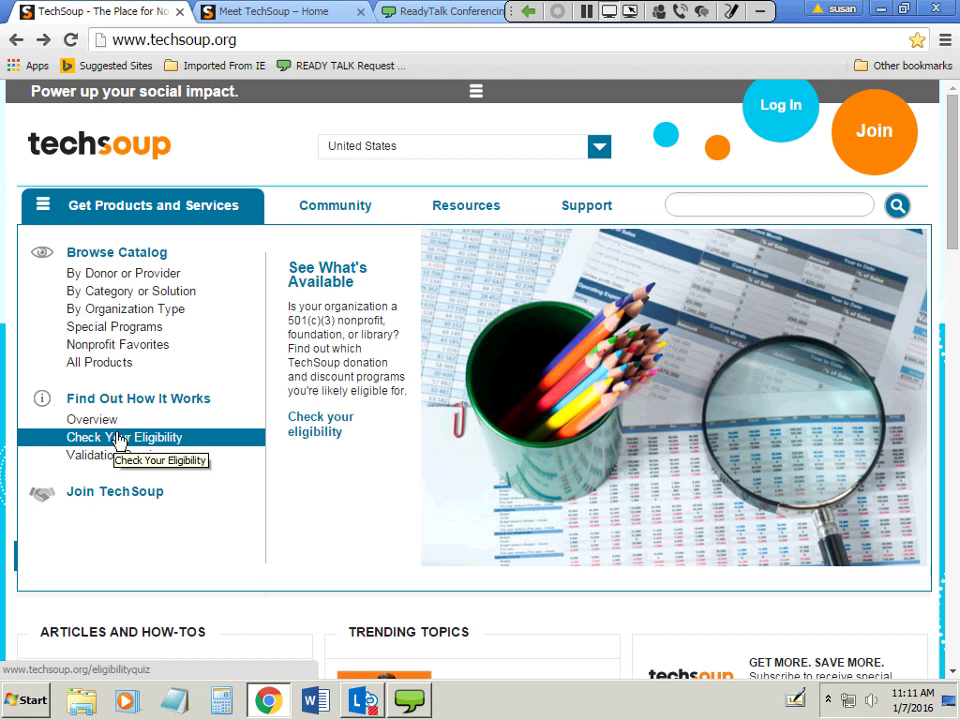
{"action": "left_click", "coordinate": [117, 438]}
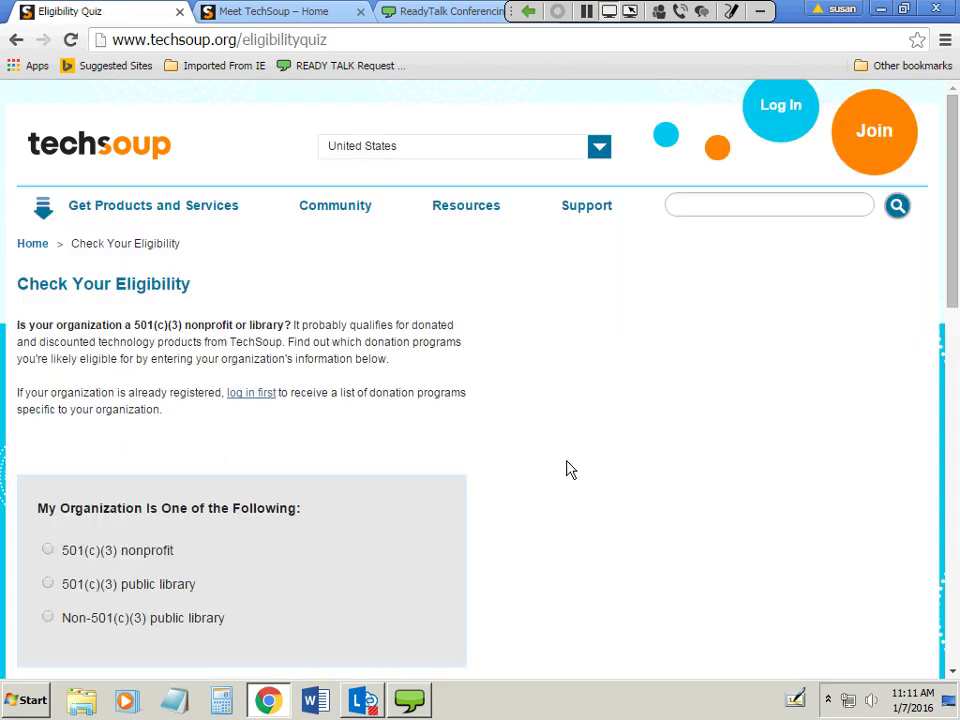
Mark the organization as a 501(c)(3) nonprofit and choose California as its U.S. state.
{"action": "scroll", "coordinate": [566, 469], "scroll_direction": "down", "scroll_amount": 3}
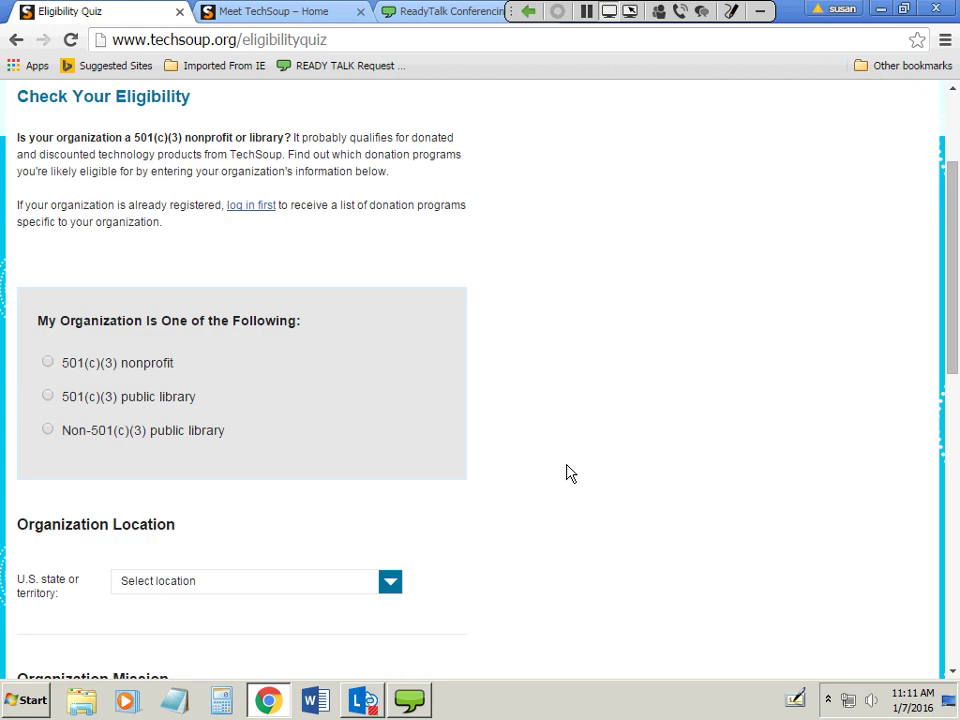
{"action": "scroll", "coordinate": [566, 476], "scroll_direction": "down", "scroll_amount": 1}
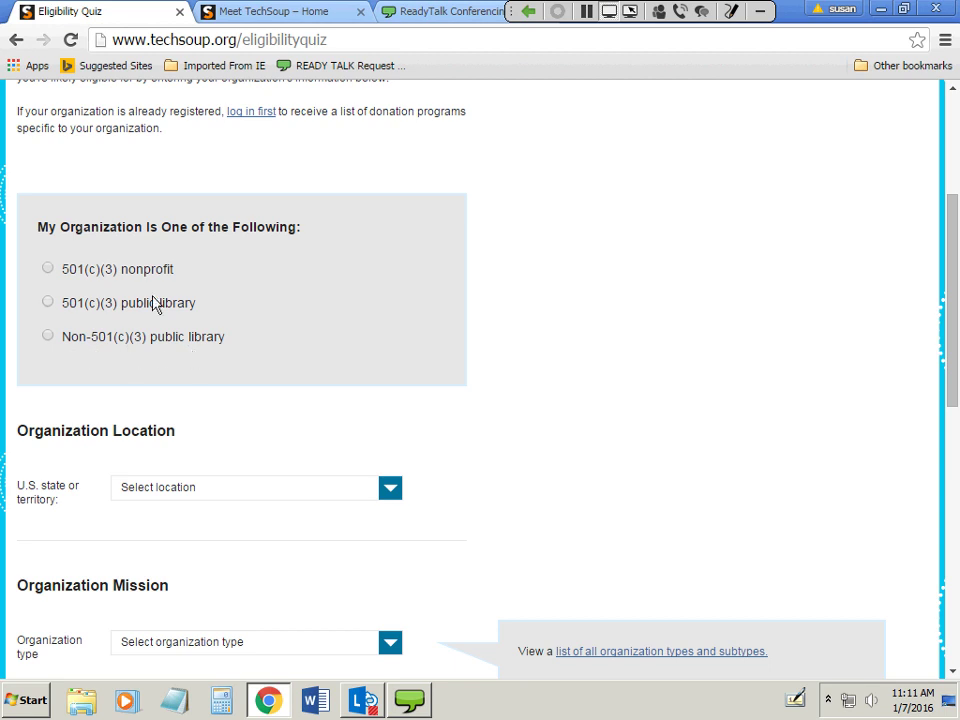
{"action": "left_click", "coordinate": [49, 271]}
{"action": "scroll", "coordinate": [650, 430], "scroll_direction": "down", "scroll_amount": 2}
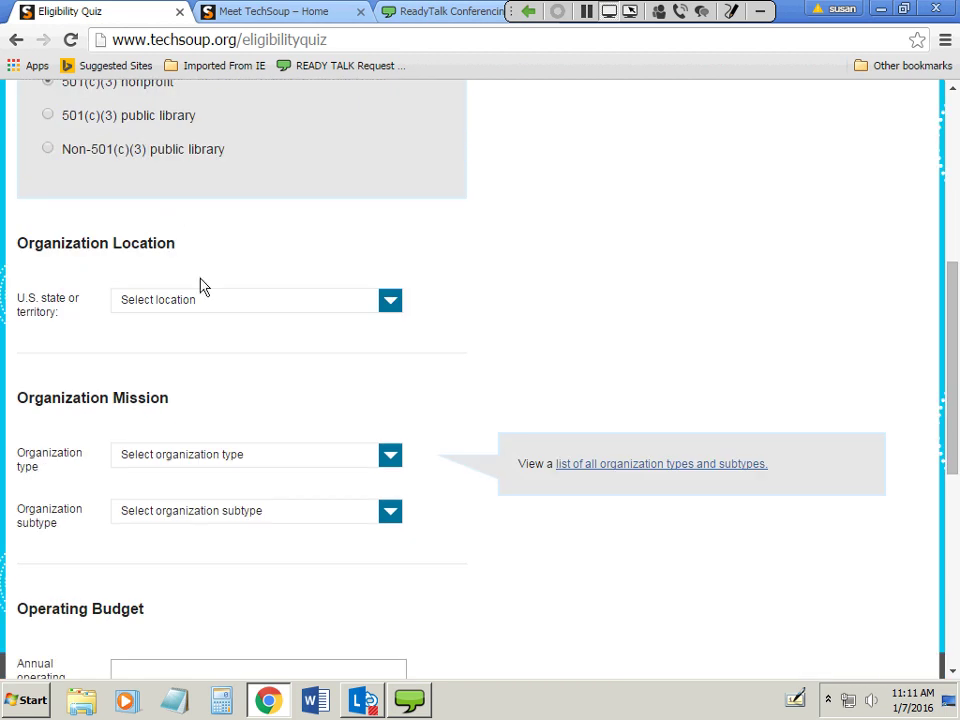
{"action": "left_click", "coordinate": [210, 310]}
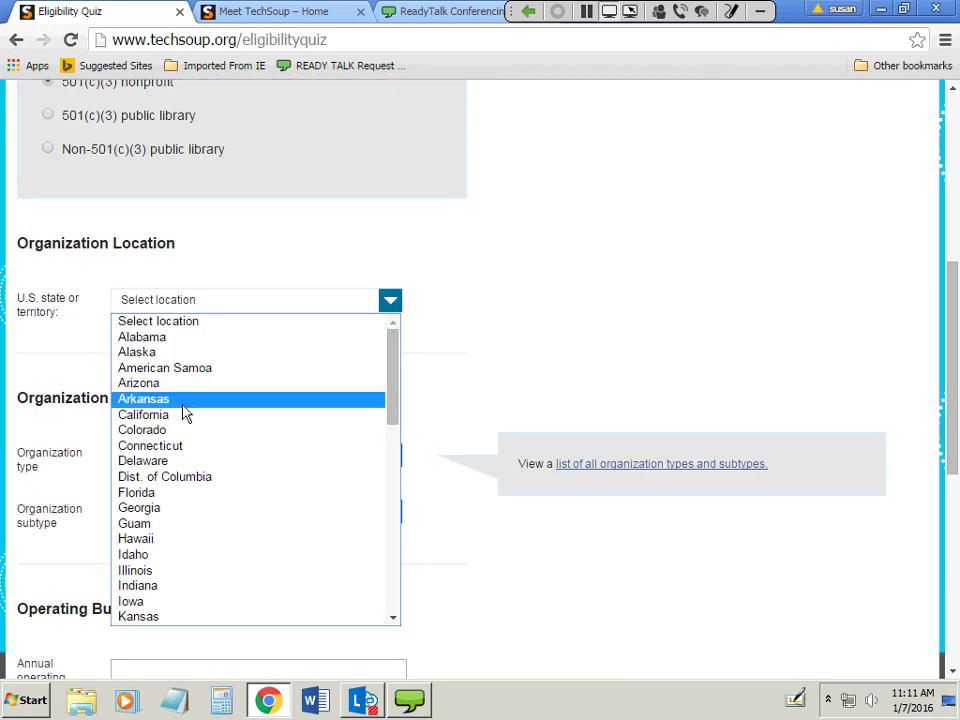
{"action": "left_click", "coordinate": [180, 416]}
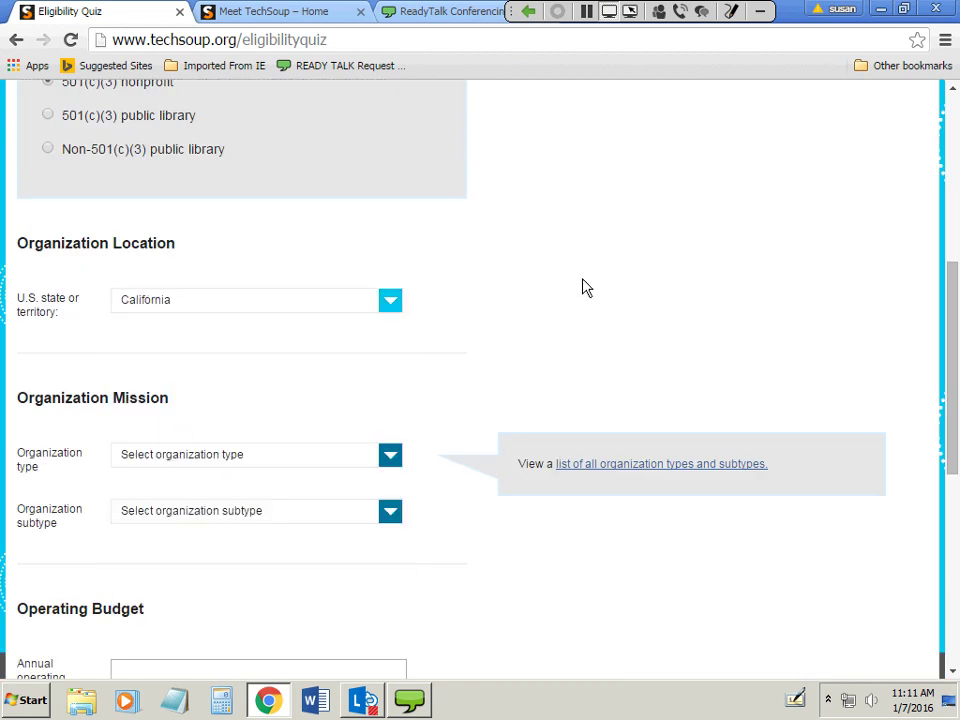
{"action": "scroll", "coordinate": [581, 285], "scroll_direction": "down", "scroll_amount": 2}
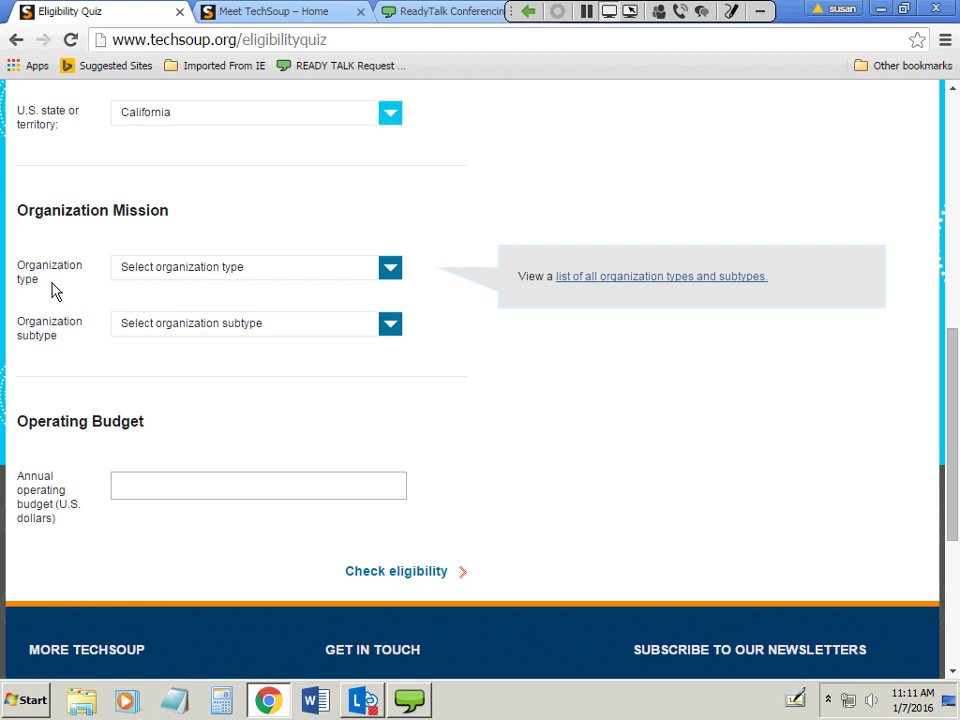
Set the organization type to Cultural, Historical or Other Educational Activities, subtype Arts and culture.
{"action": "left_click", "coordinate": [196, 270]}
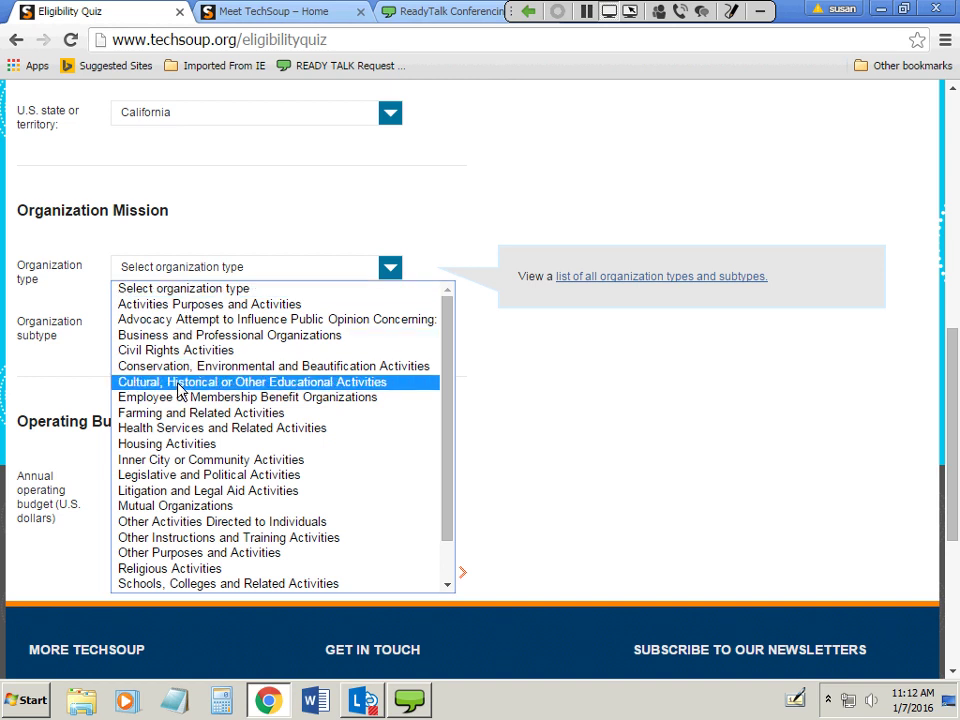
{"action": "key", "text": "Escape"}
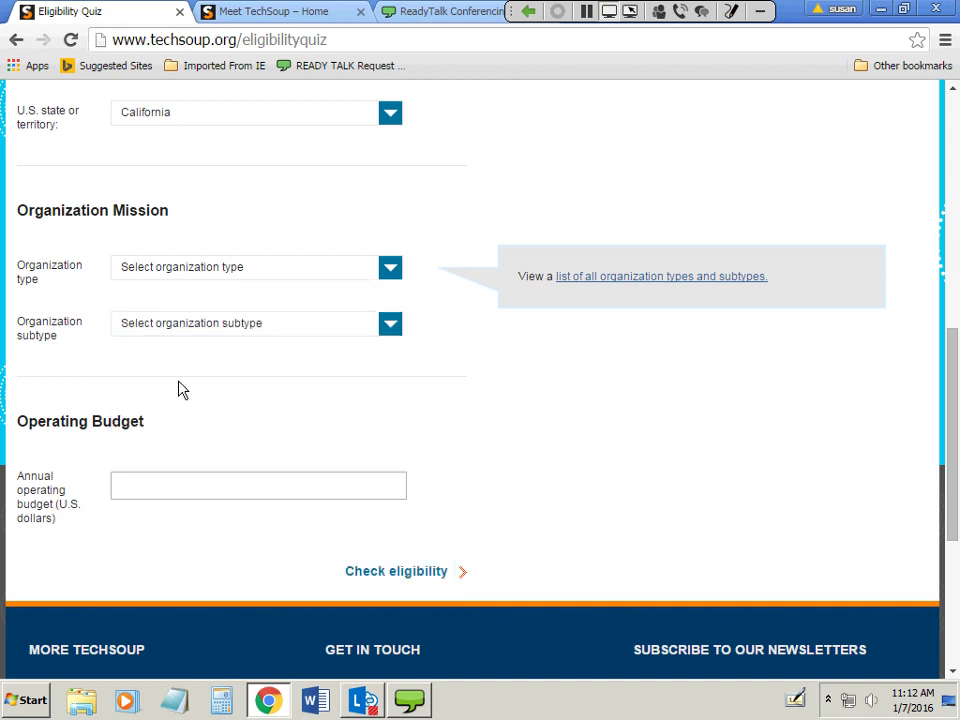
{"action": "key", "text": "Down"}
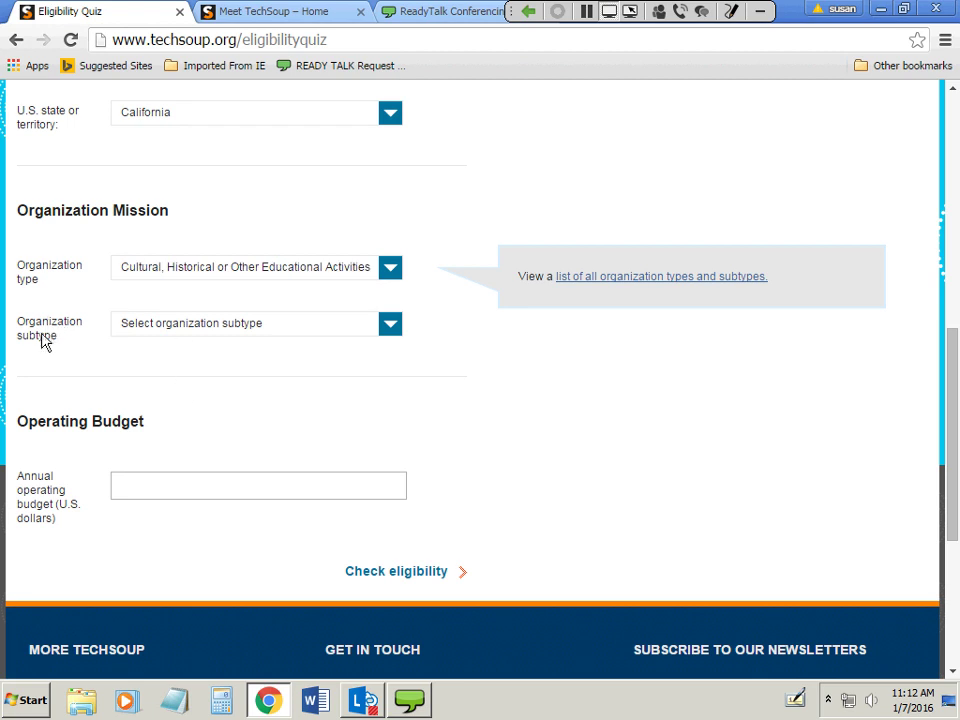
{"action": "left_click", "coordinate": [170, 333]}
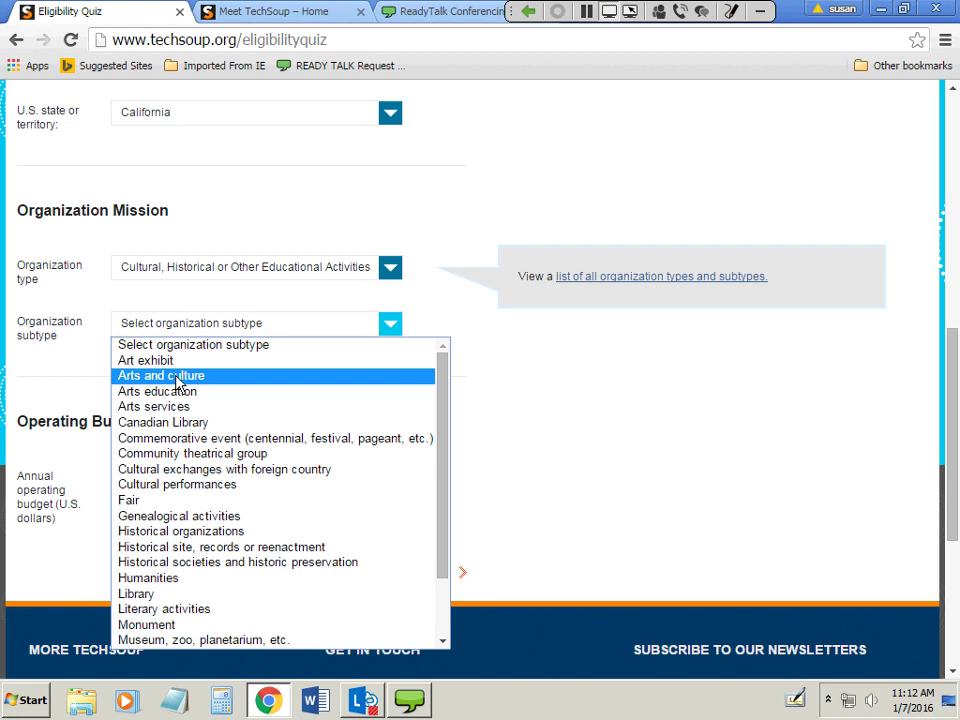
{"action": "left_click", "coordinate": [177, 378]}
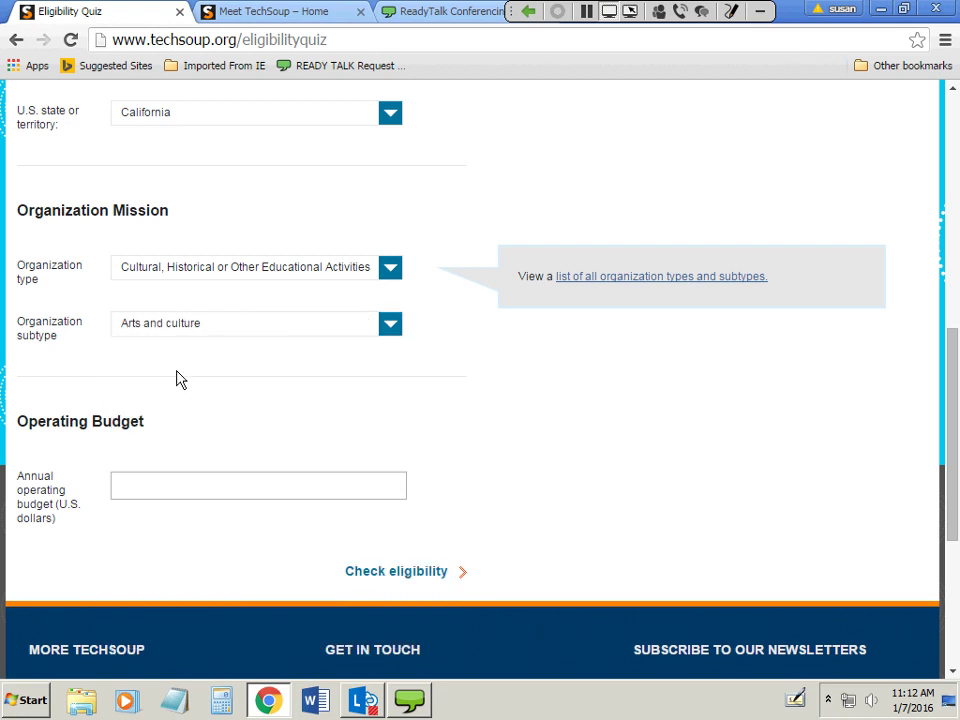
Enter an annual operating budget of 500000 and run the eligibility check.
{"action": "left_click", "coordinate": [287, 484]}
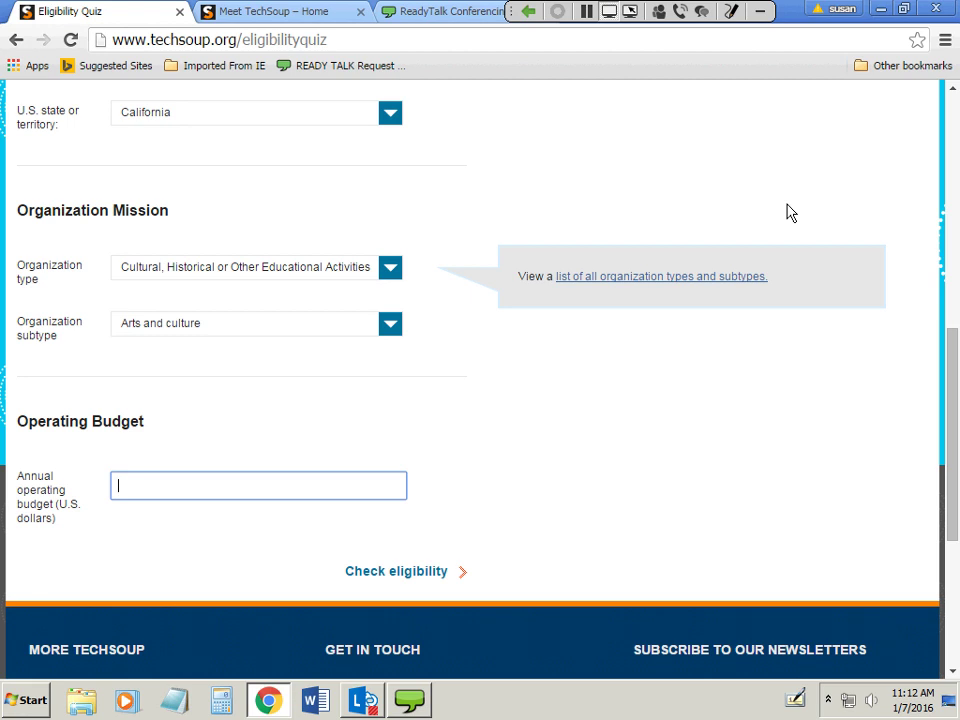
{"action": "type", "text": "500000"}
{"action": "left_click", "coordinate": [390, 572]}
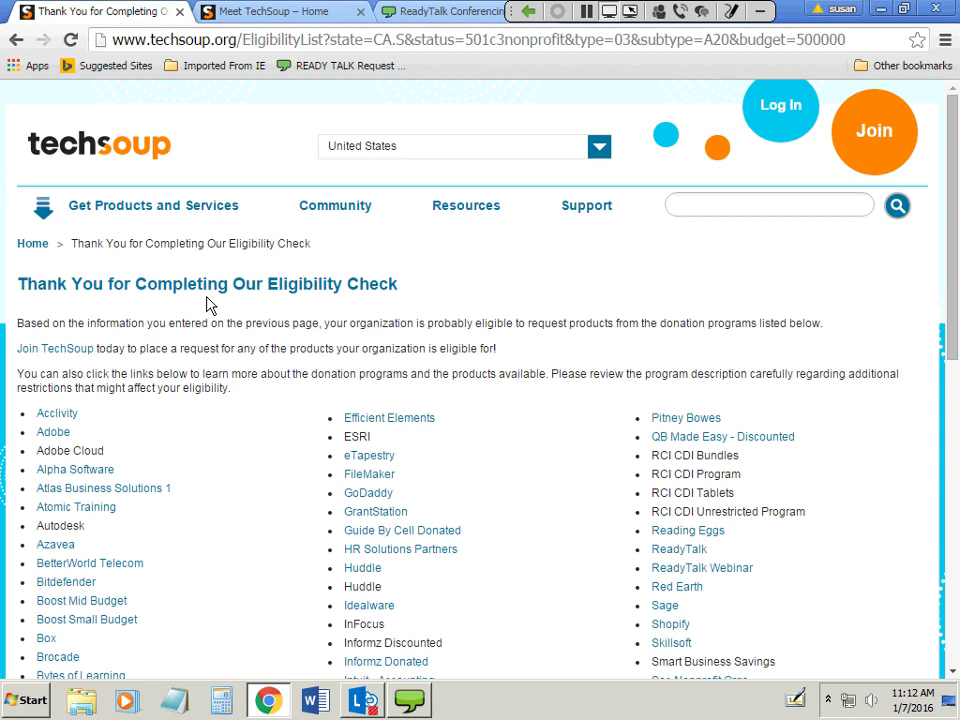
Scroll through the eligible donation programs, from Acclivity and Adobe to ReadyTalk and Skillsoft, and back up.
{"action": "scroll", "coordinate": [624, 546], "scroll_direction": "down", "scroll_amount": 3}
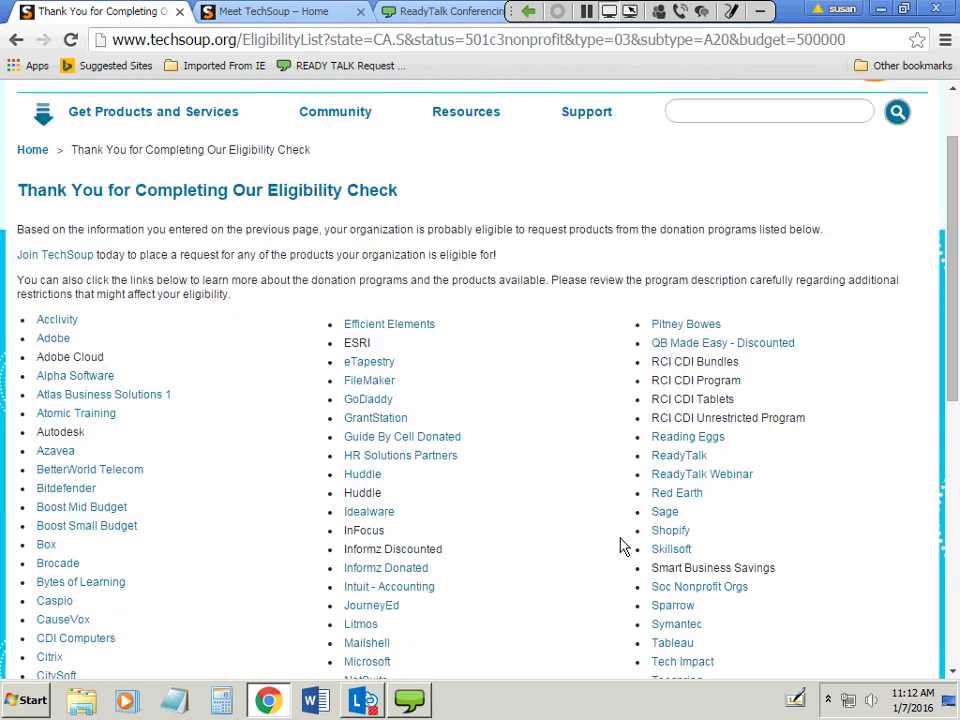
{"action": "scroll", "coordinate": [621, 549], "scroll_direction": "down", "scroll_amount": 2}
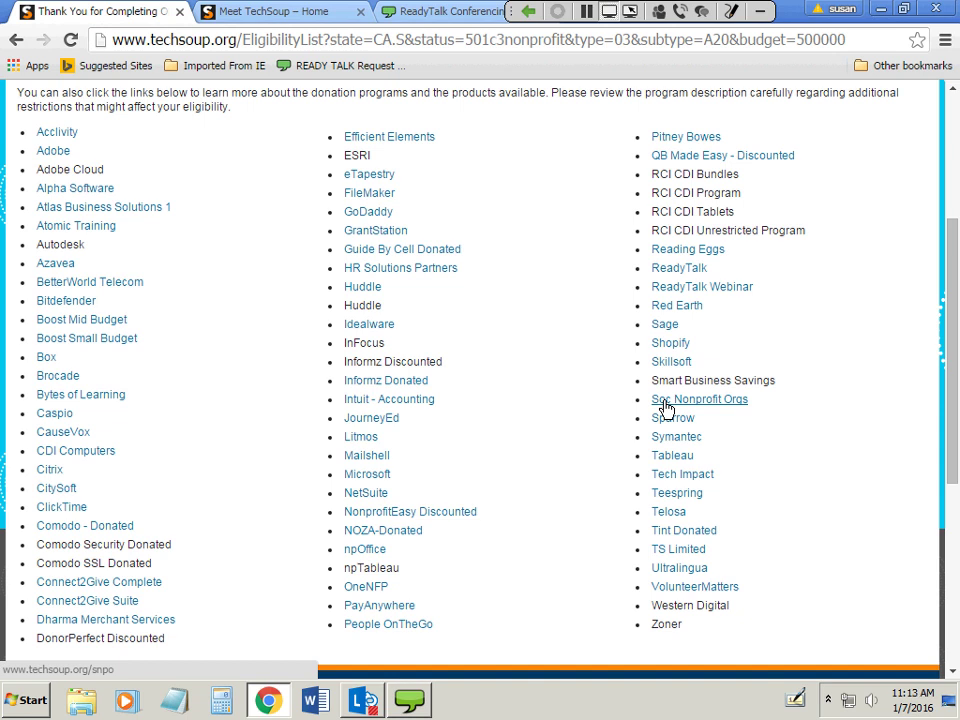
{"action": "scroll", "coordinate": [585, 476], "scroll_direction": "up", "scroll_amount": 3}
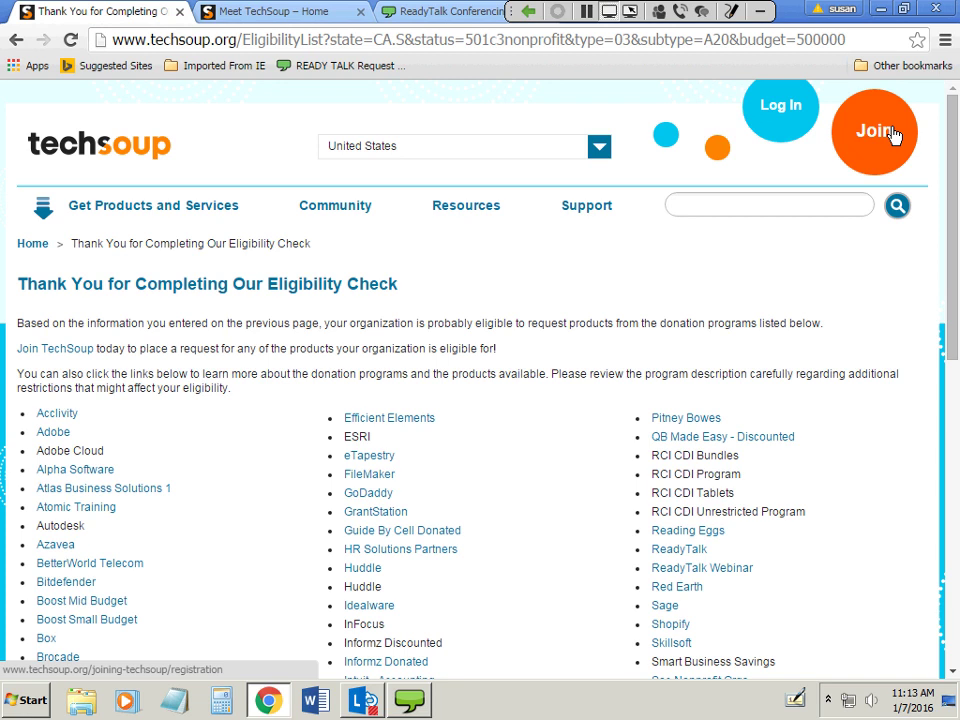
Open the Join form and enter the first and last name.
{"action": "left_click", "coordinate": [893, 135]}
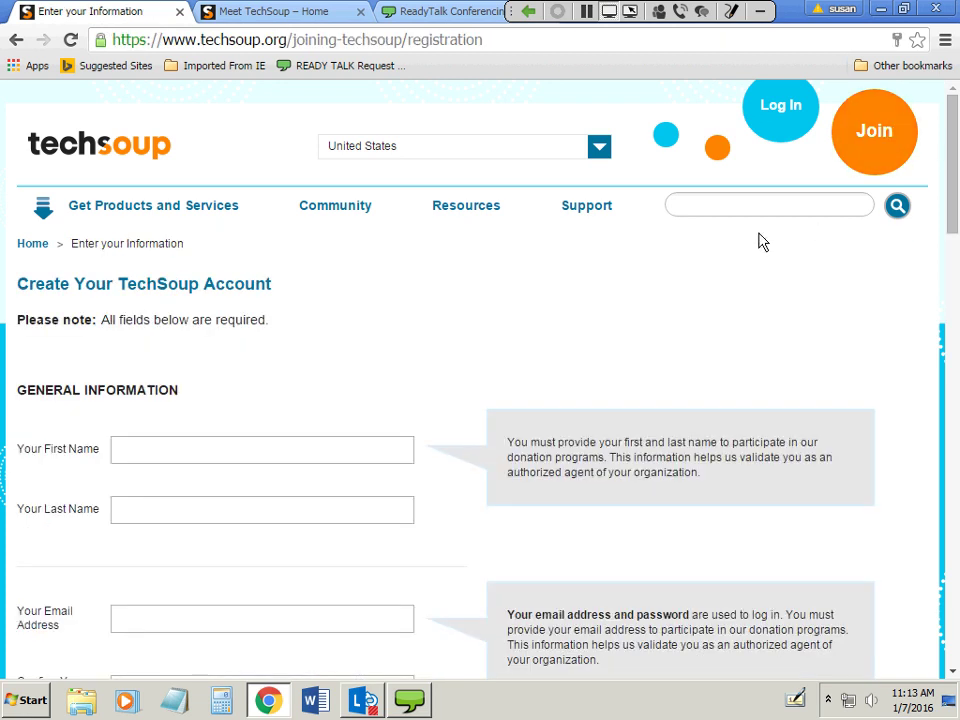
{"action": "scroll", "coordinate": [587, 372], "scroll_direction": "down", "scroll_amount": 3}
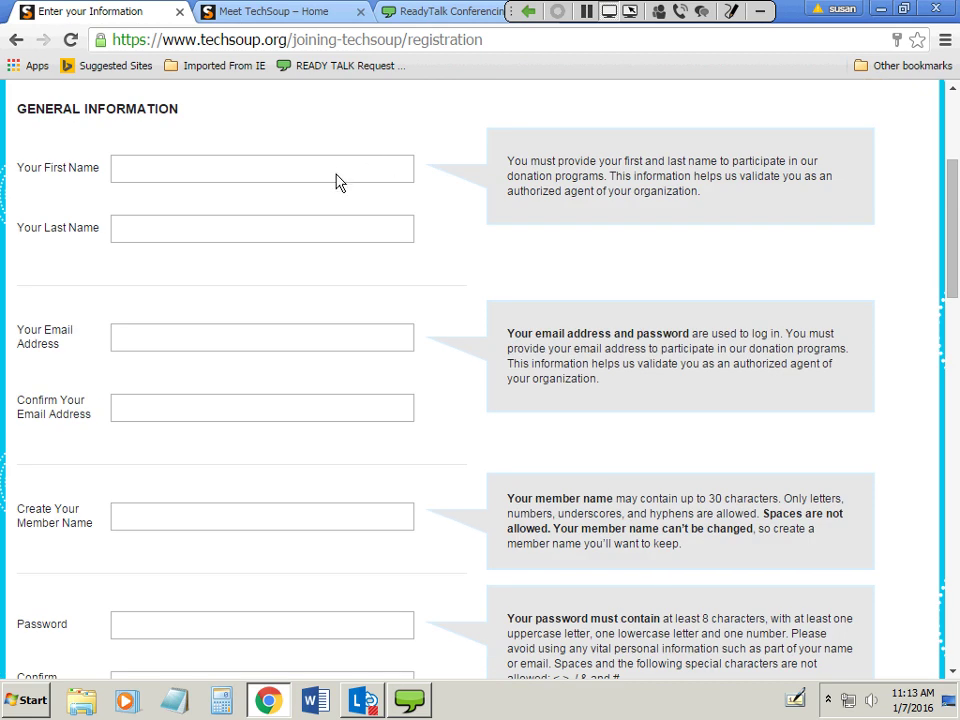
{"action": "left_click", "coordinate": [366, 170]}
{"action": "type", "text": "B"}
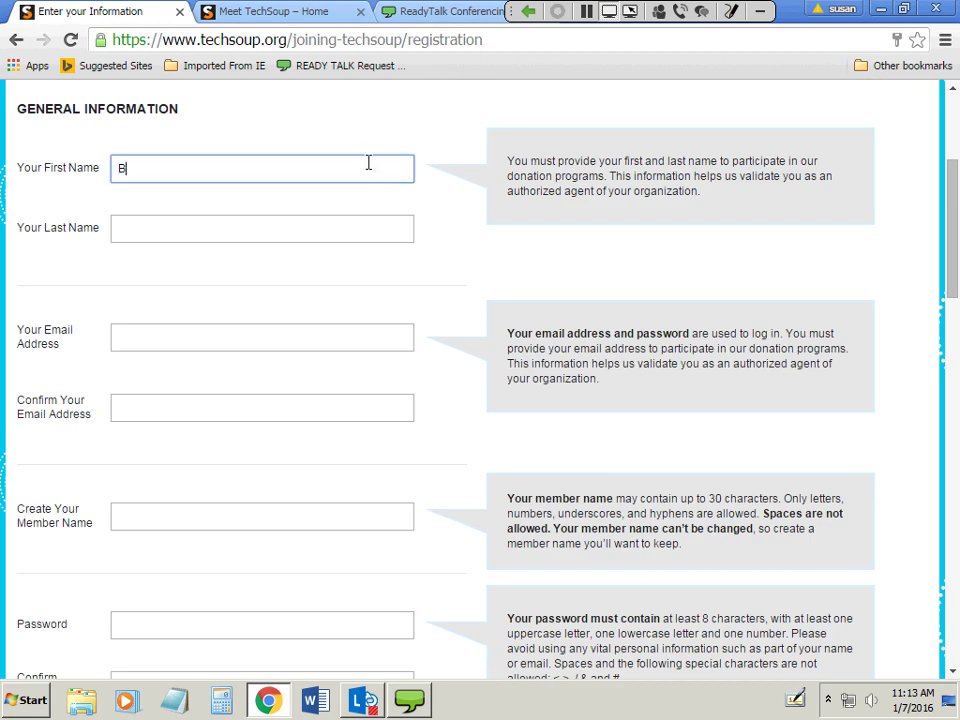
{"action": "type", "text": "elle Test"}
{"action": "key", "text": "Tab"}
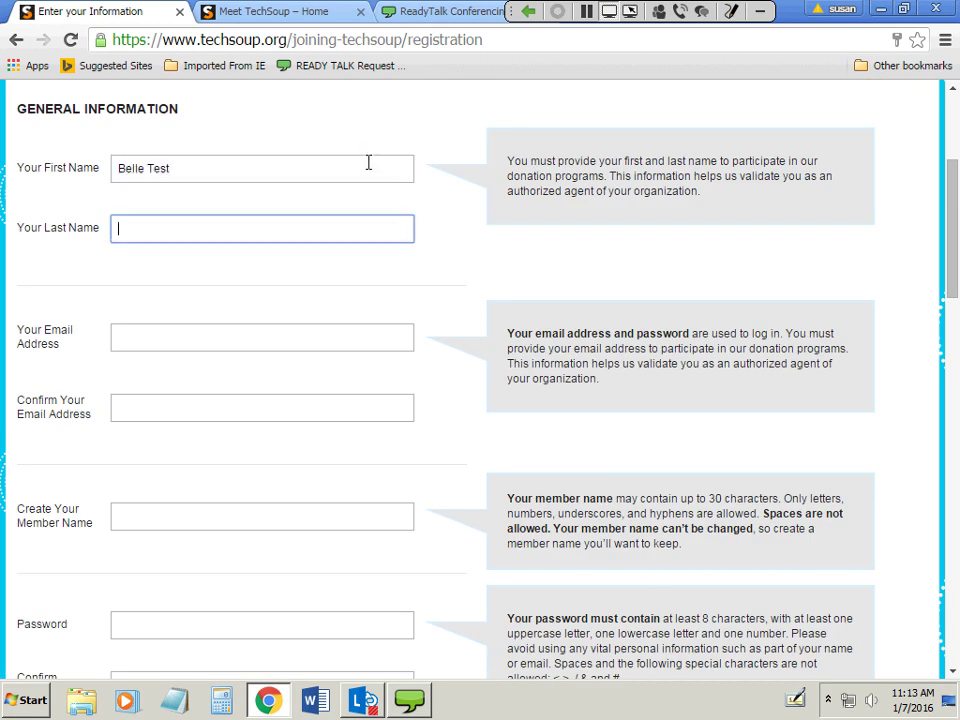
{"action": "type", "text": "Test Bell"}
Enter the email address, correcting its domain, and confirm it in the second email field.
{"action": "key", "text": "Tab"}
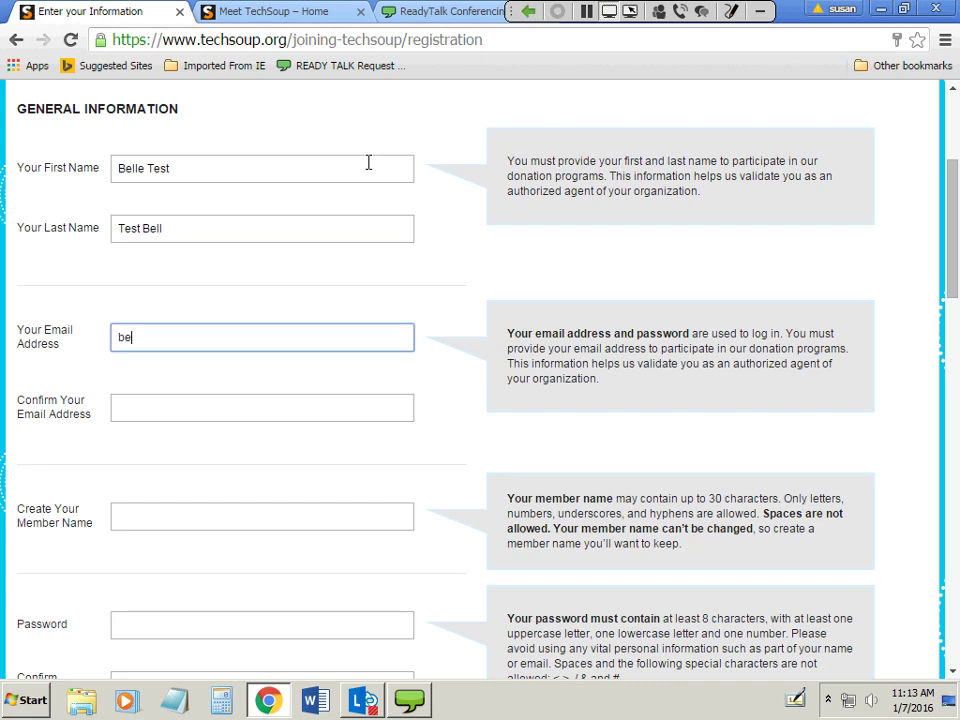
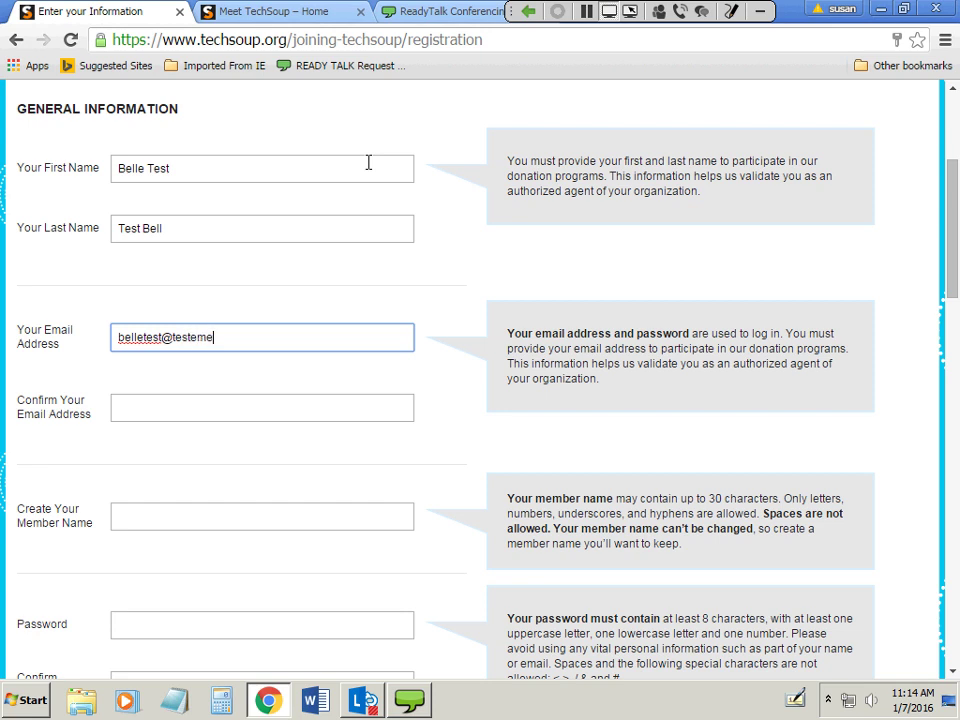
{"action": "key", "text": "Tab"}
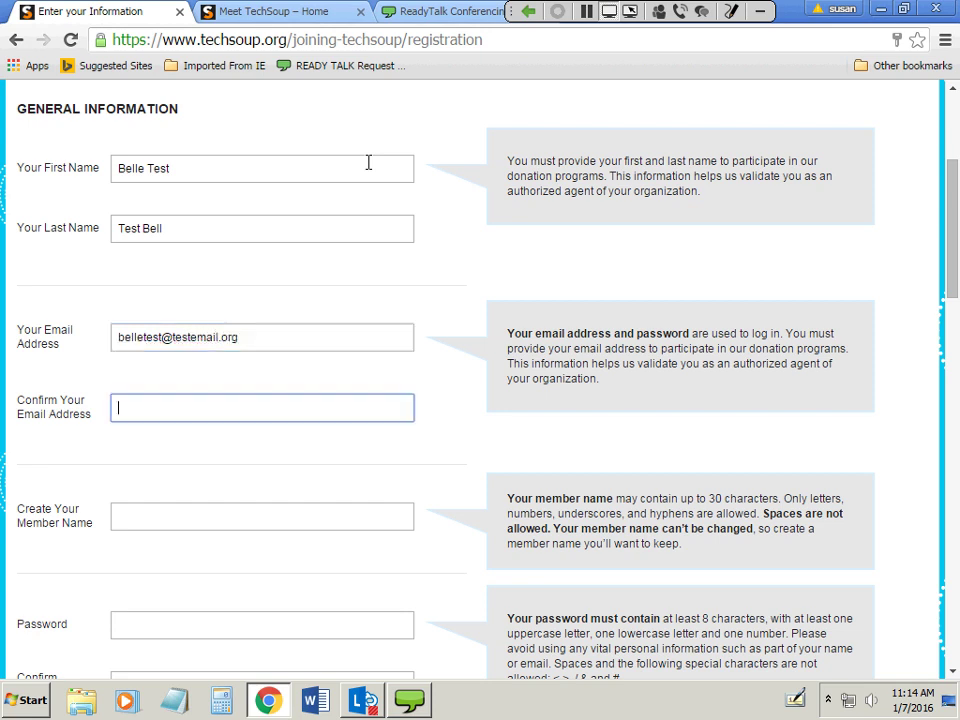
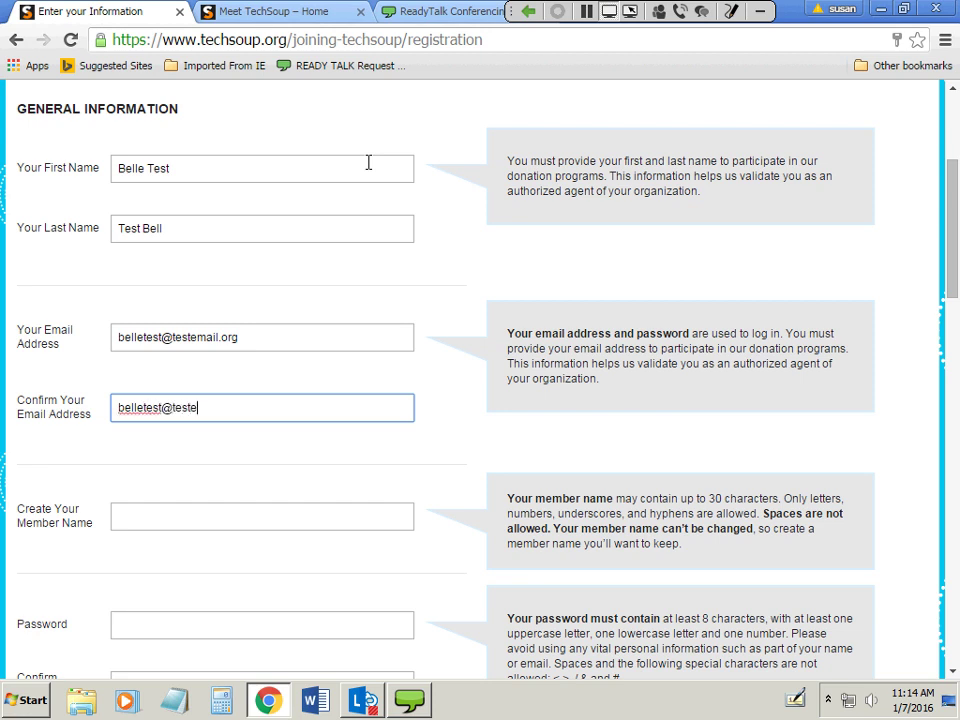
Fill in a member name and move down to the password field.
{"action": "key", "text": "Tab"}
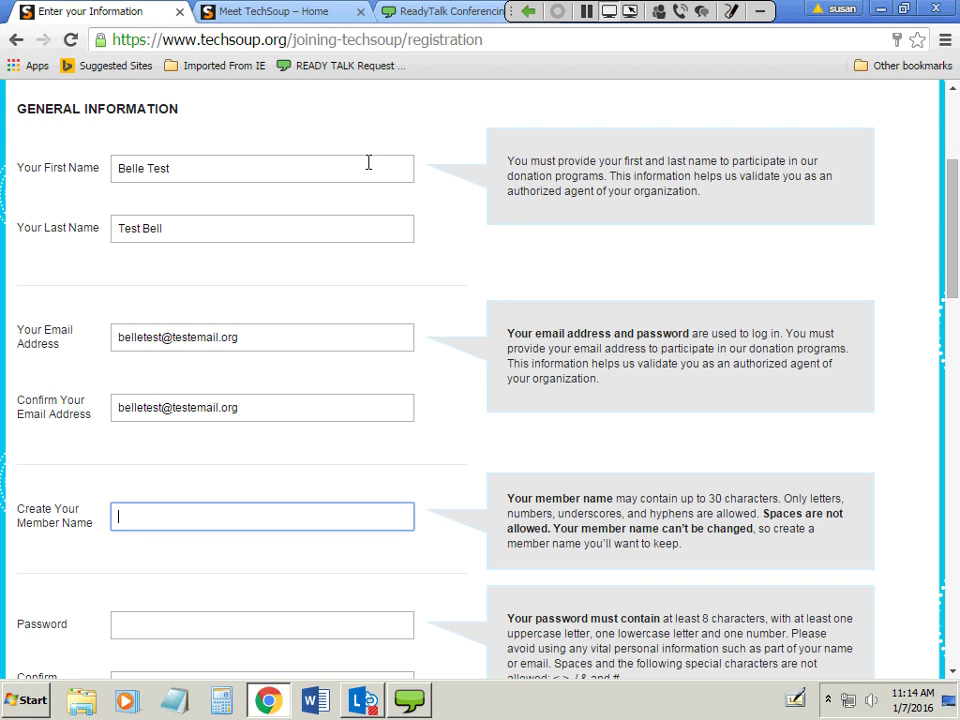
{"action": "type", "text": "Belle1Test"}
{"action": "scroll", "coordinate": [339, 596], "scroll_direction": "down", "scroll_amount": 2}
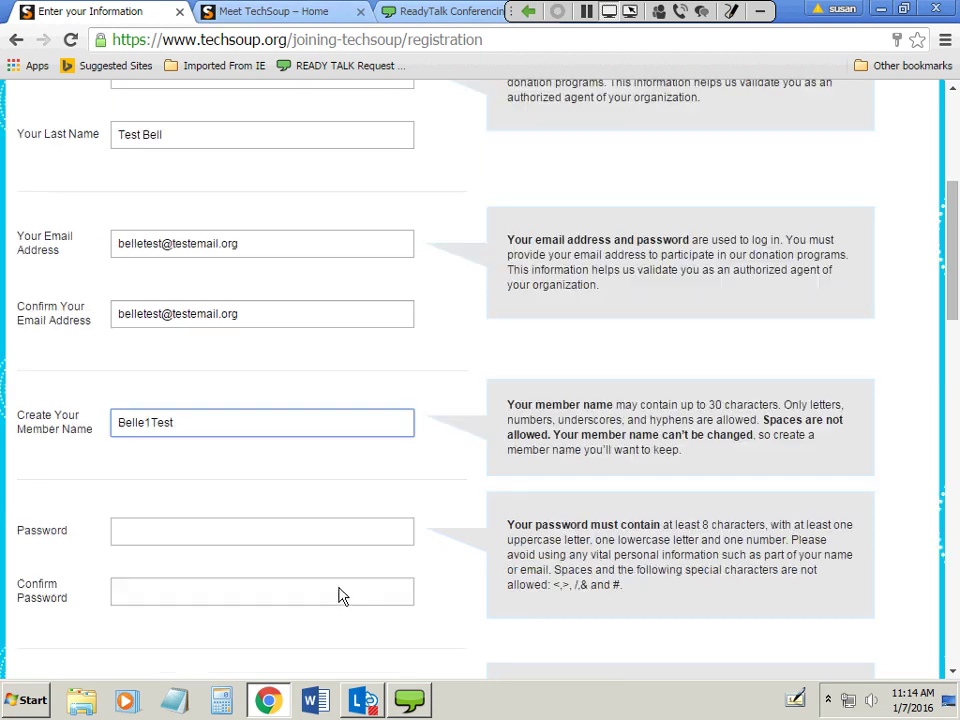
{"action": "left_click", "coordinate": [238, 440]}
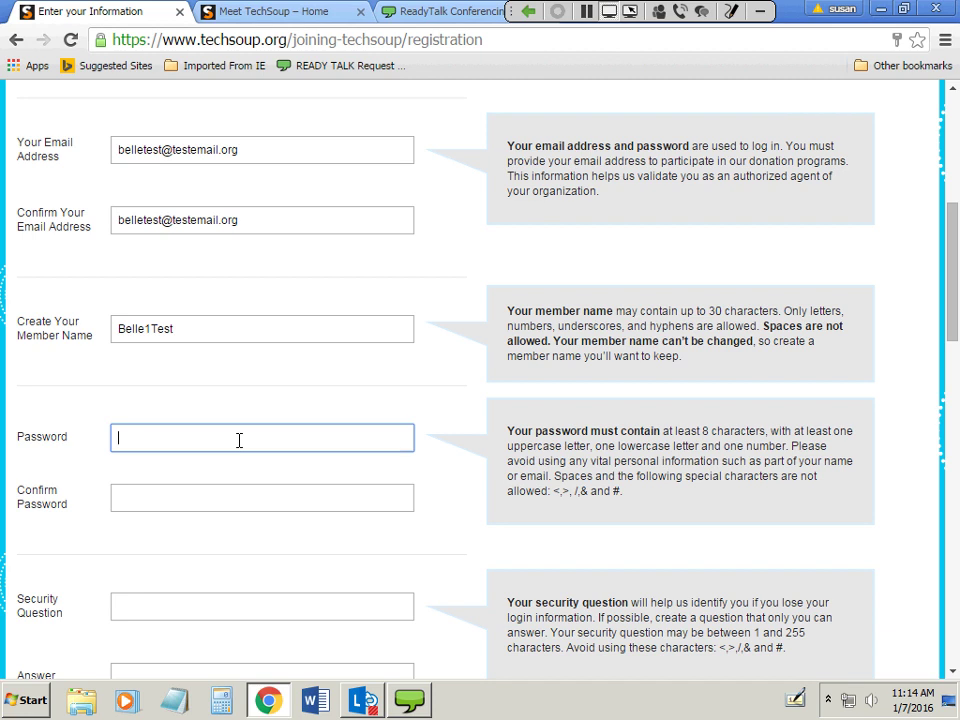
Enter the account password and a matching confirmation, retyping both to fix a mismatch.
{"action": "type", "text": "Belle1Test"}
{"action": "key", "text": "Tab"}
{"action": "type", "text": "Belle1"}
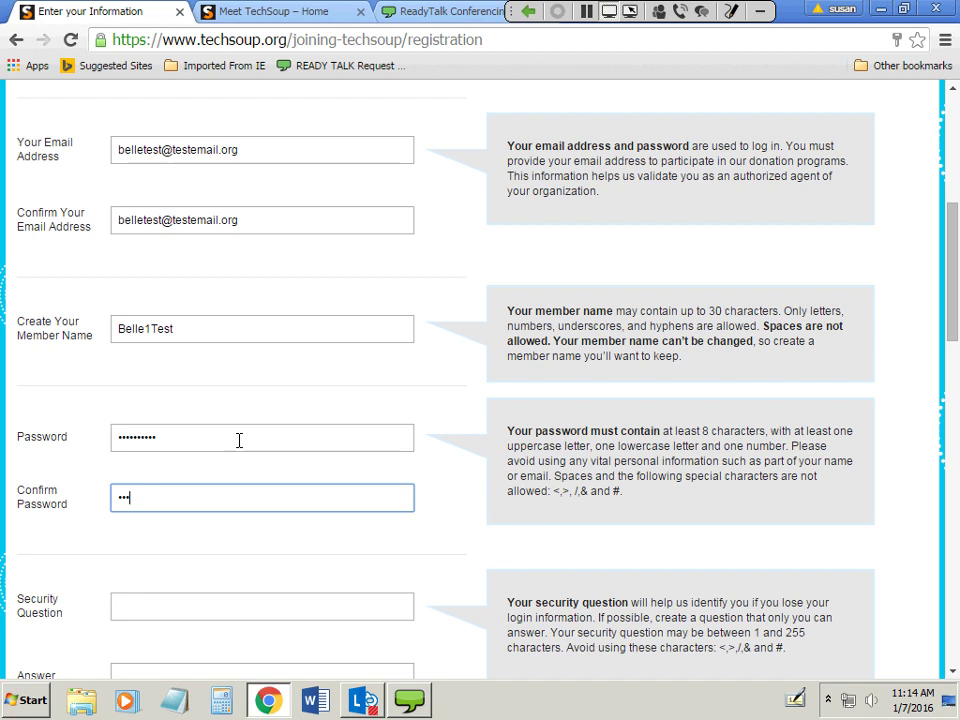
{"action": "left_click", "coordinate": [239, 440]}
{"action": "type", "text": "Test"}
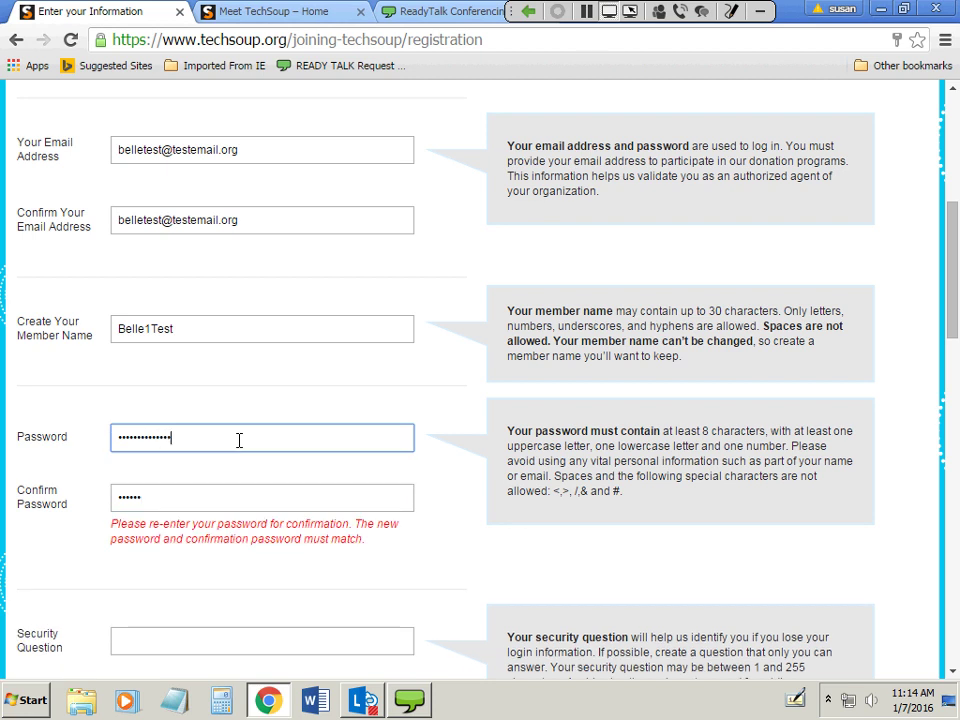
{"action": "left_click_drag", "start_coordinate": [208, 444], "coordinate": [66, 446]}
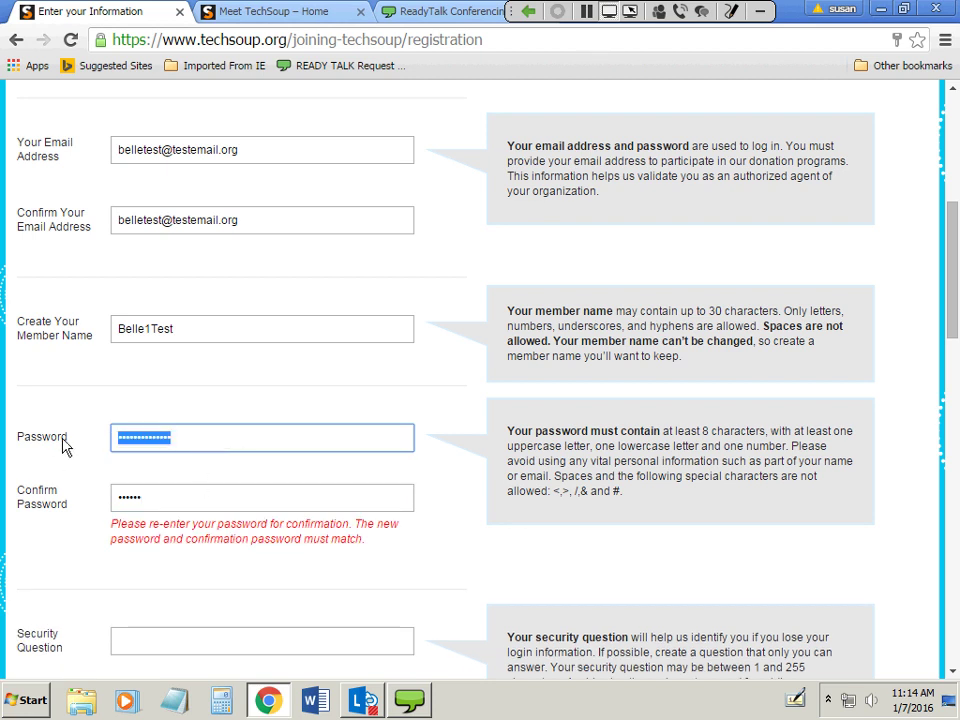
{"action": "type", "text": "Belle1"}
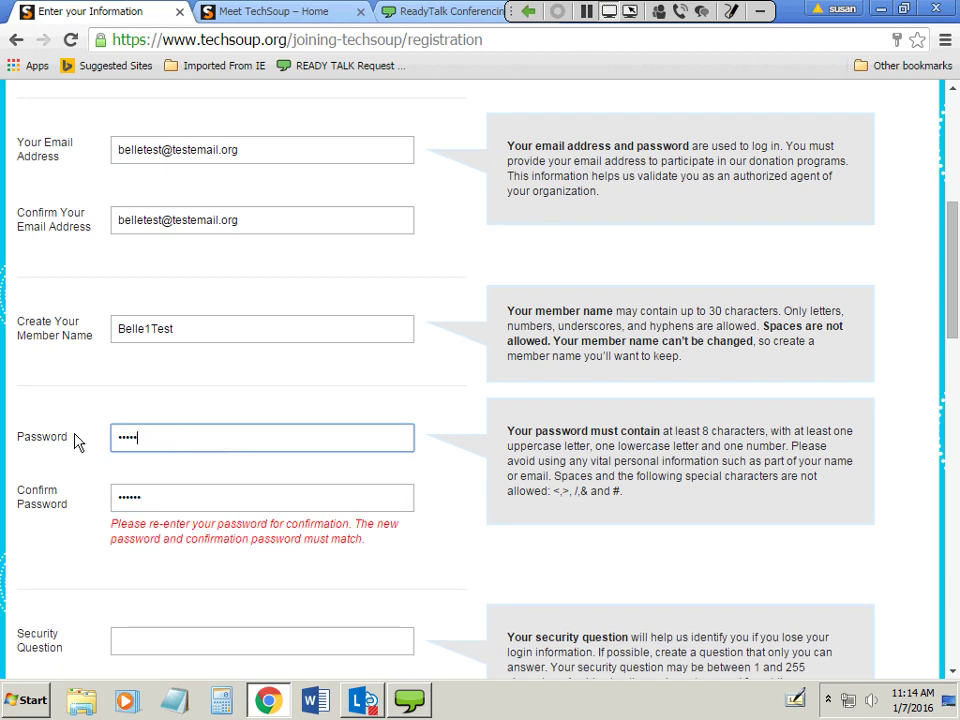
{"action": "type", "text": "Test"}
{"action": "key", "text": "Tab"}
{"action": "type", "text": "Bel"}
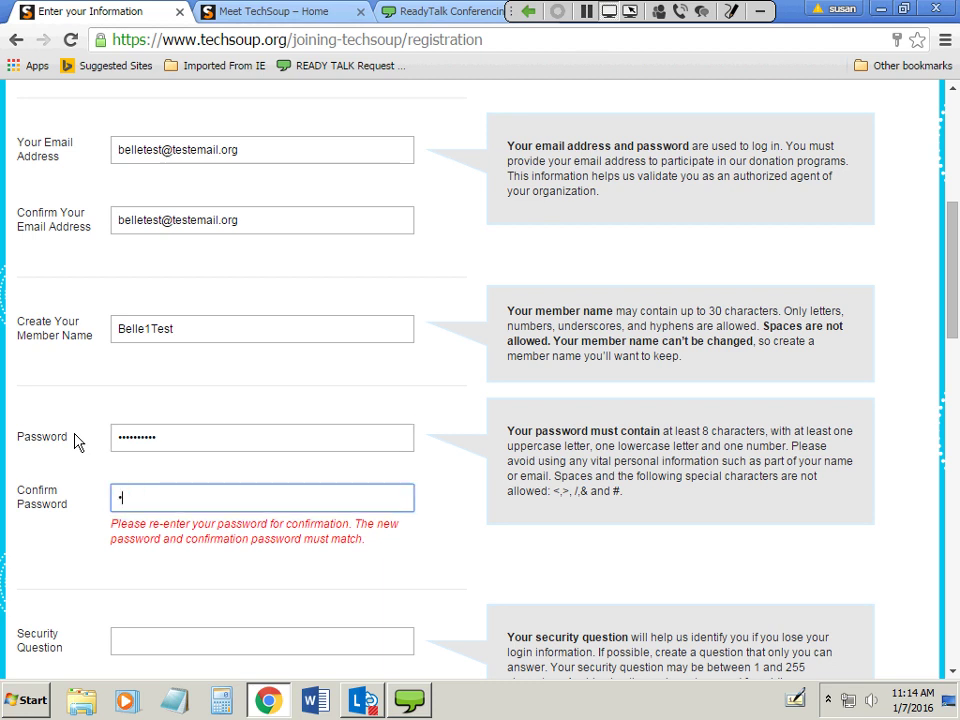
{"action": "type", "text": "le"}
{"action": "type", "text": "Test"}
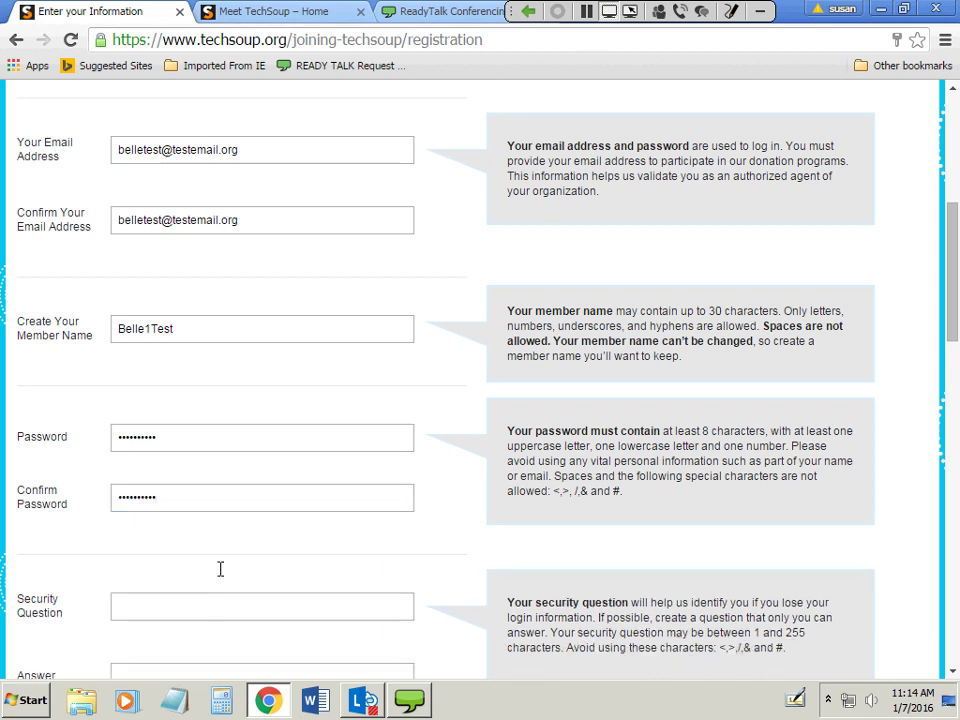
Add the security question "what's your favorite color" and type its answer.
{"action": "left_click", "coordinate": [214, 610]}
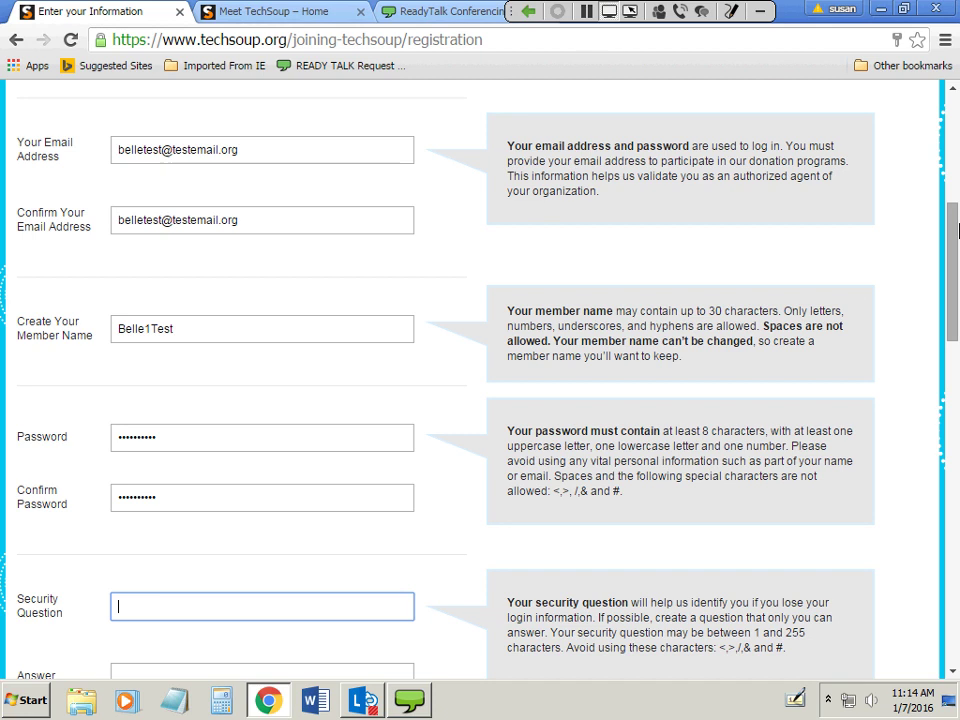
{"action": "type", "text": "what's your favorite color"}
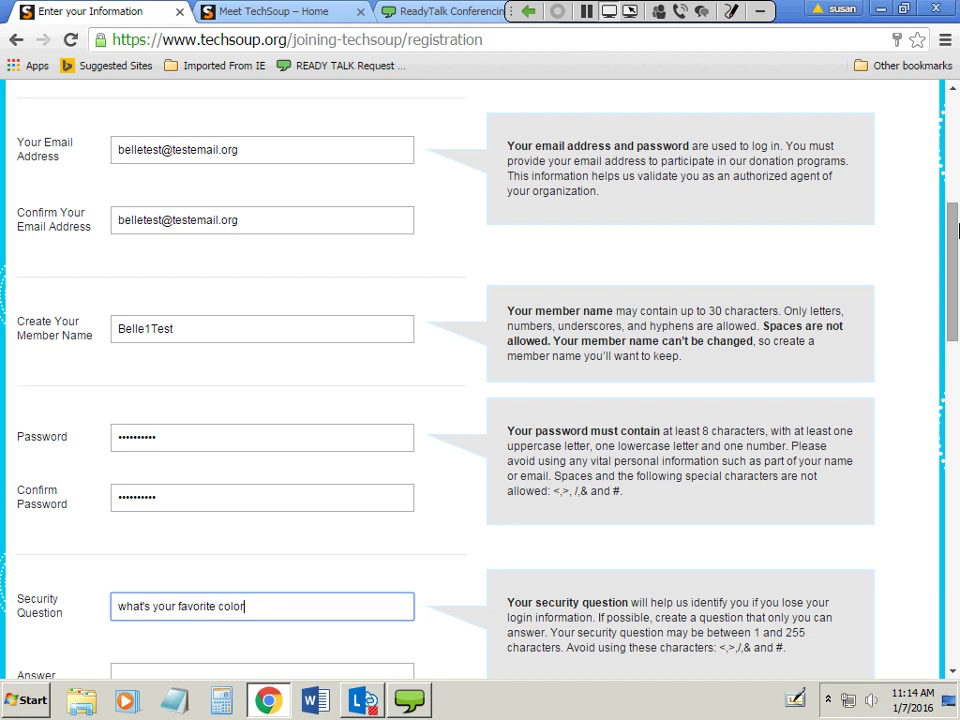
{"action": "key", "text": "Tab"}
{"action": "type", "text": "bl"}
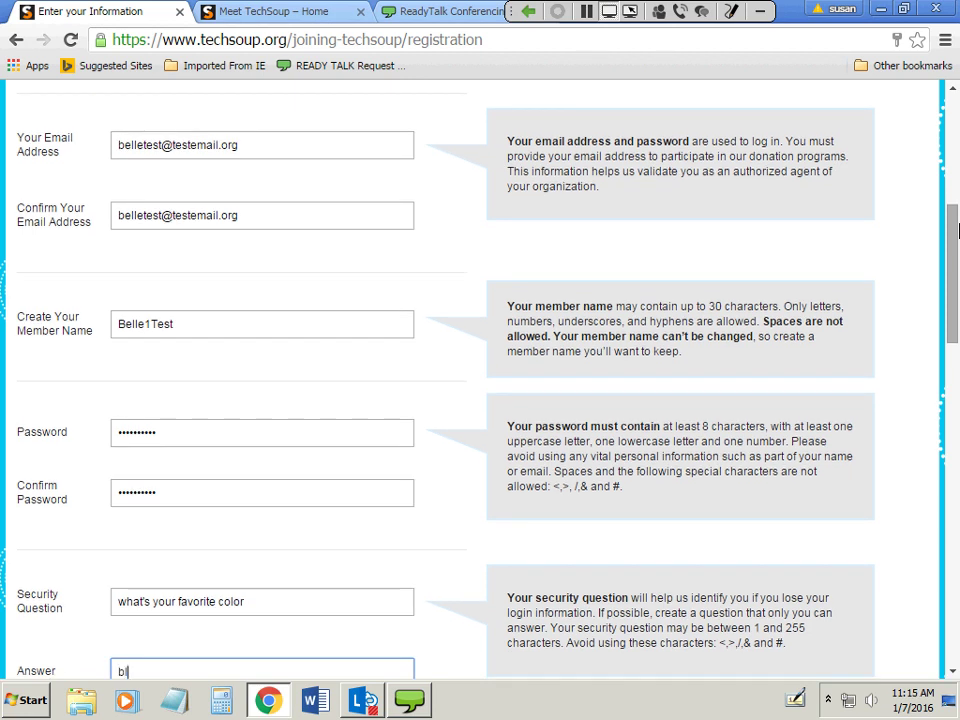
{"action": "type", "text": "ue"}
{"action": "right_click", "coordinate": [957, 189]}
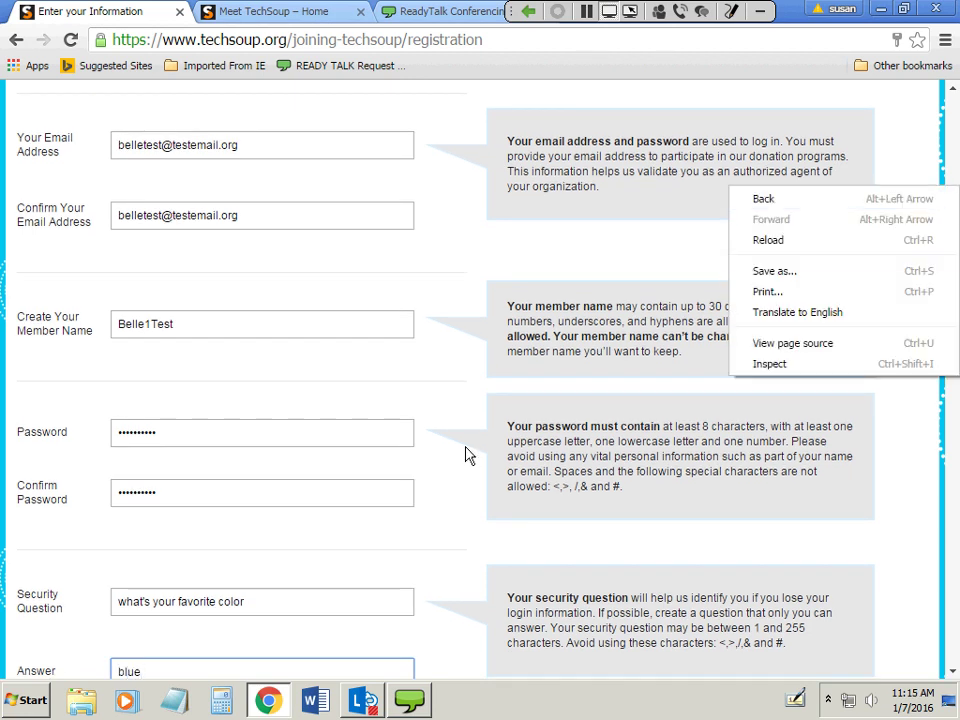
{"action": "left_click", "coordinate": [465, 456]}
Also subscribe to the libraries newsletter and accept the Terms of Use and Privacy Policy.
{"action": "scroll", "coordinate": [465, 461], "scroll_direction": "down", "scroll_amount": 5}
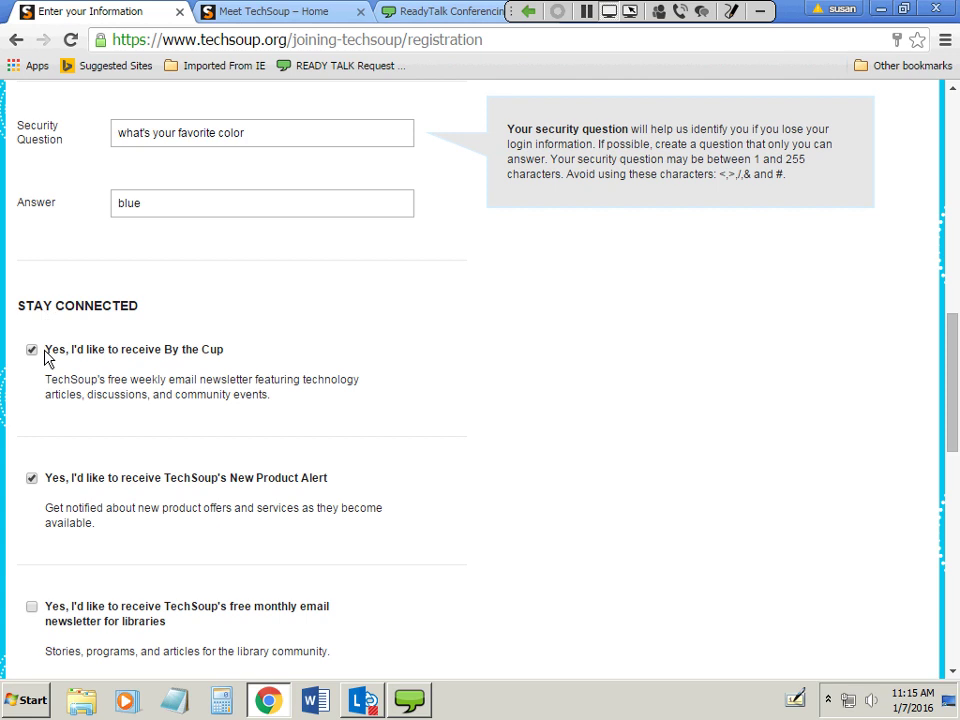
{"action": "scroll", "coordinate": [8, 453], "scroll_direction": "down", "scroll_amount": 2}
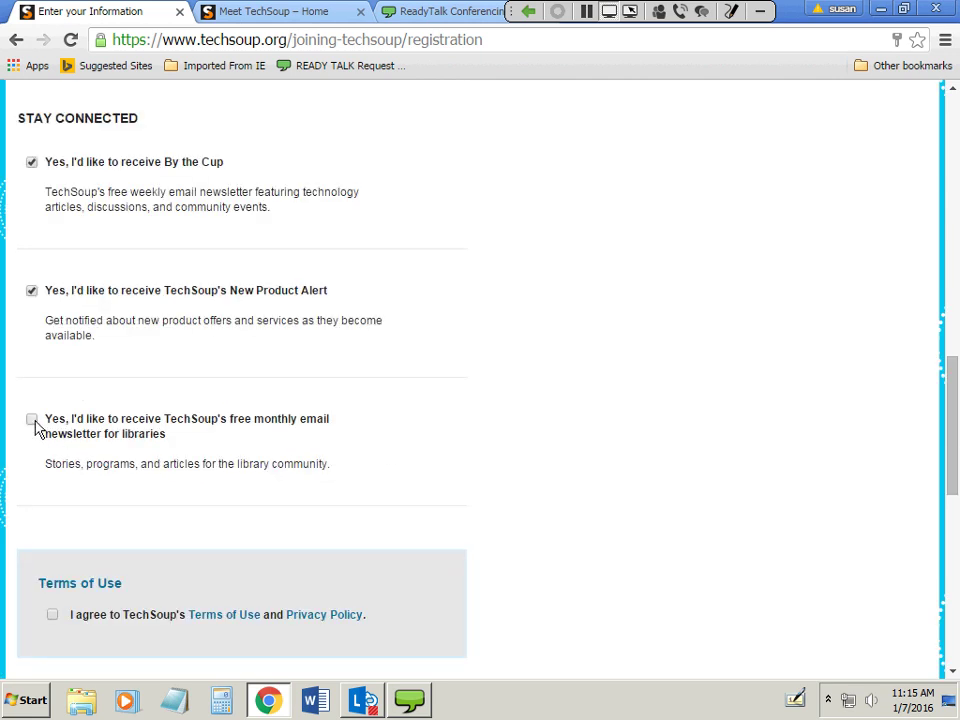
{"action": "left_click", "coordinate": [31, 420]}
{"action": "scroll", "coordinate": [538, 508], "scroll_direction": "down", "scroll_amount": 1}
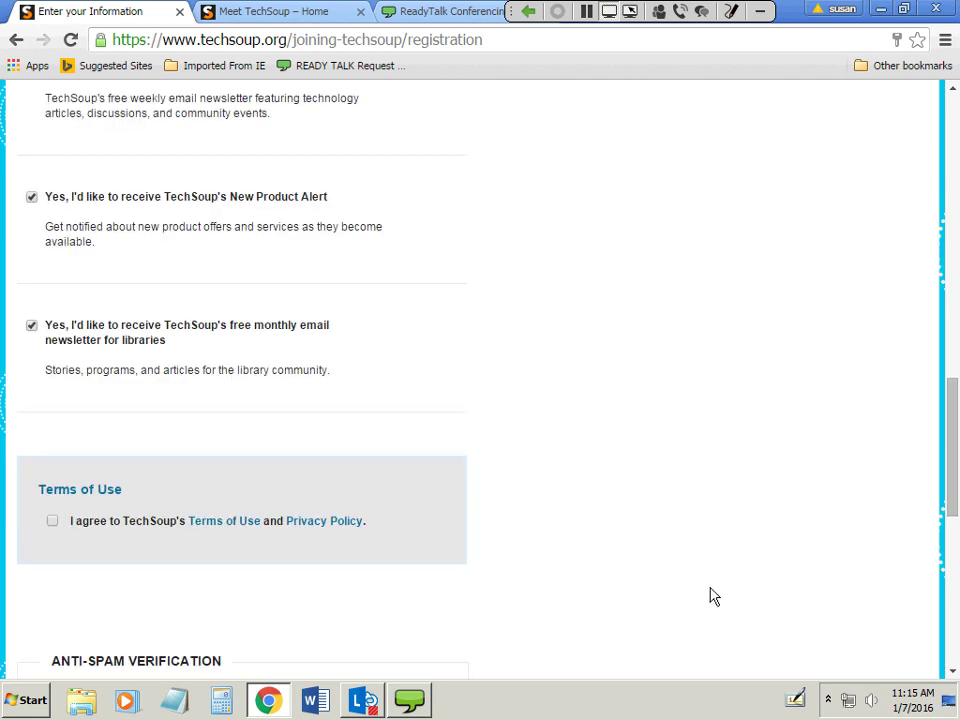
{"action": "left_click", "coordinate": [53, 521]}
Answer the anti-spam sum with 8 and submit the registration.
{"action": "scroll", "coordinate": [548, 541], "scroll_direction": "down", "scroll_amount": 1}
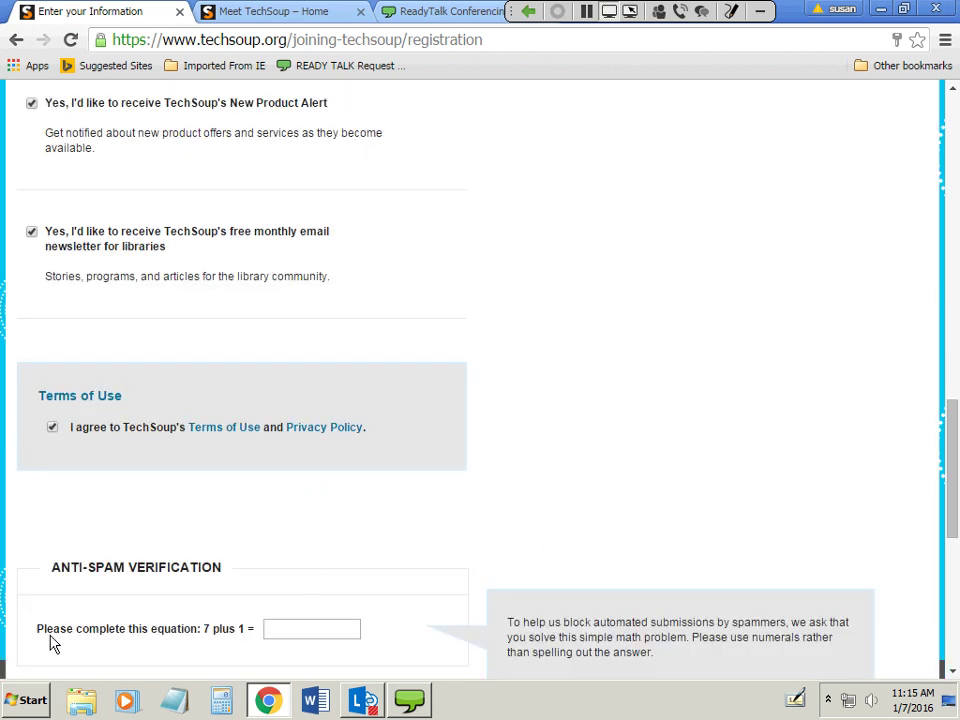
{"action": "left_click", "coordinate": [308, 630]}
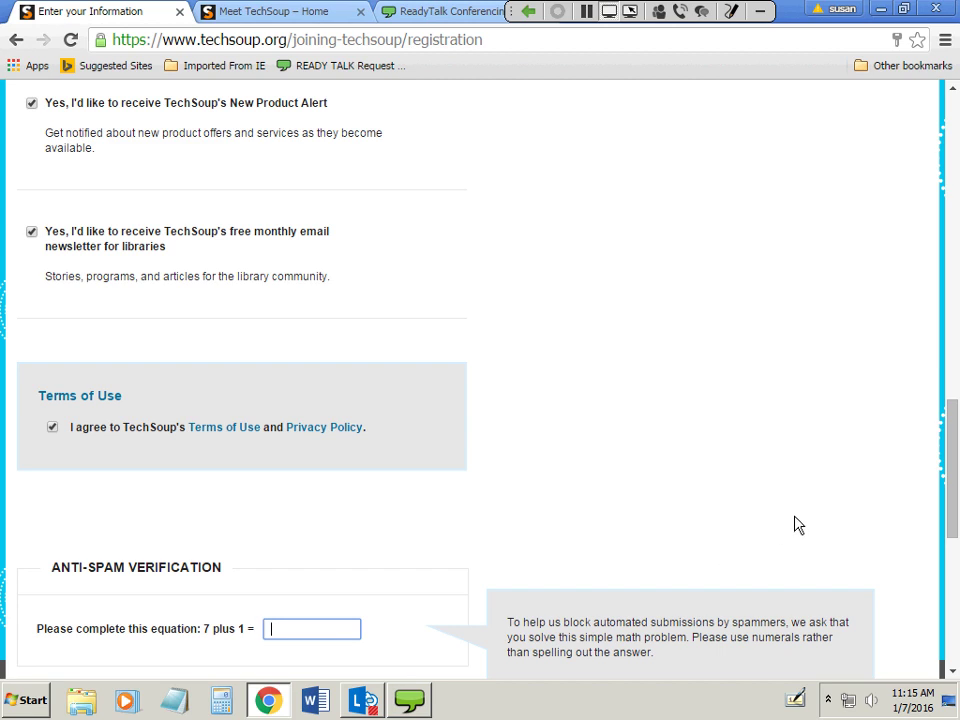
{"action": "type", "text": "8"}
{"action": "scroll", "coordinate": [796, 524], "scroll_direction": "down", "scroll_amount": 2}
{"action": "left_click", "coordinate": [436, 555]}
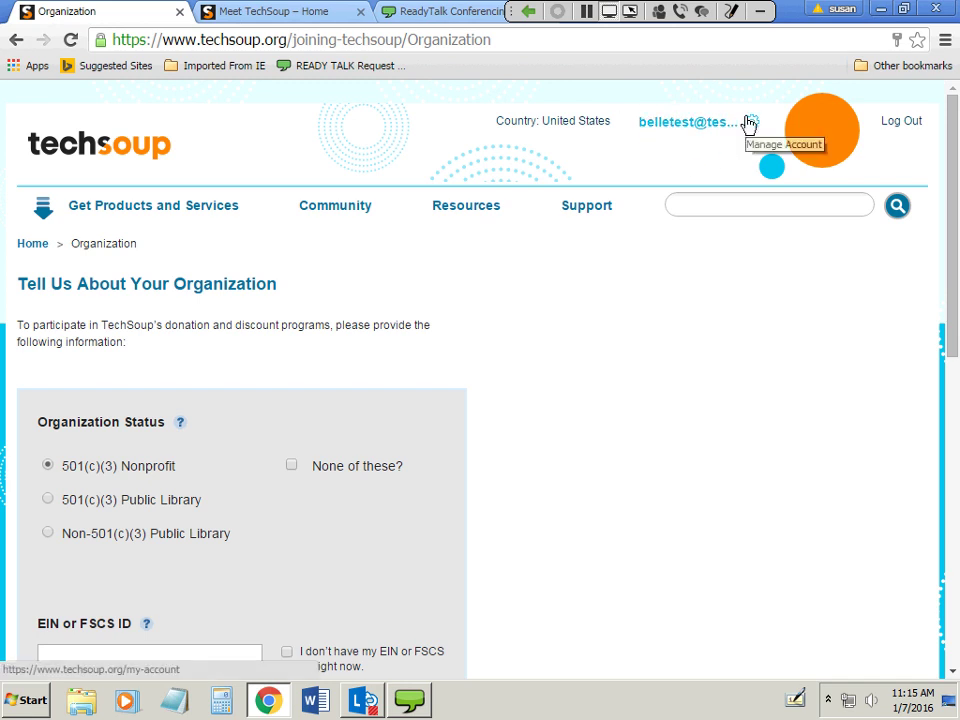
Enter the organization's EIN in the EIN or FSCS ID field.
{"action": "scroll", "coordinate": [640, 450], "scroll_direction": "down", "scroll_amount": 1}
{"action": "scroll", "coordinate": [637, 440], "scroll_direction": "down", "scroll_amount": 1}
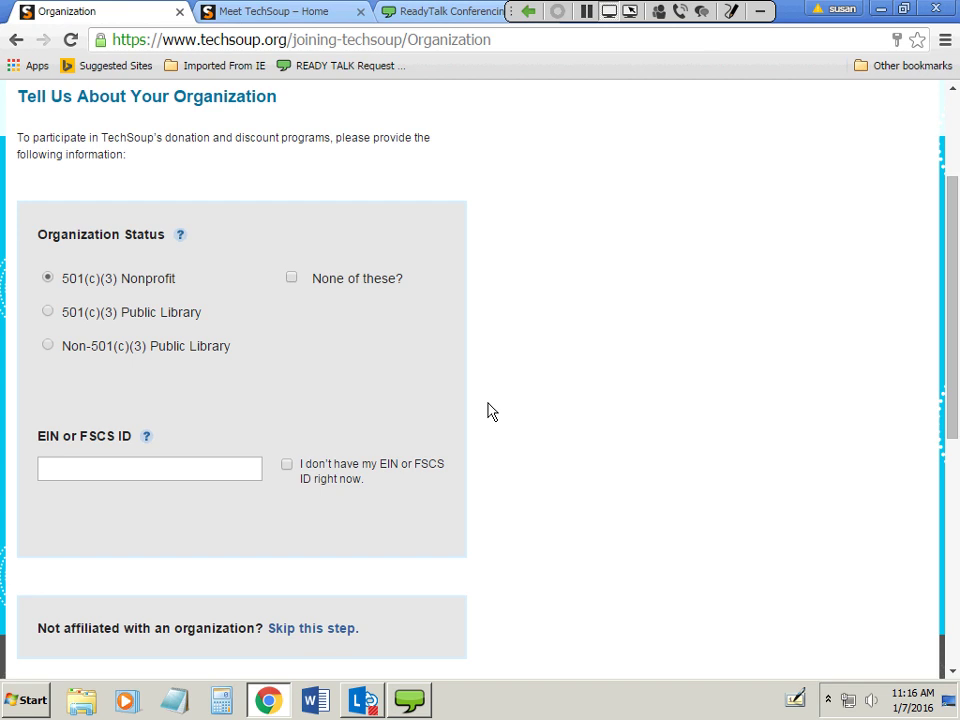
{"action": "left_click", "coordinate": [251, 466]}
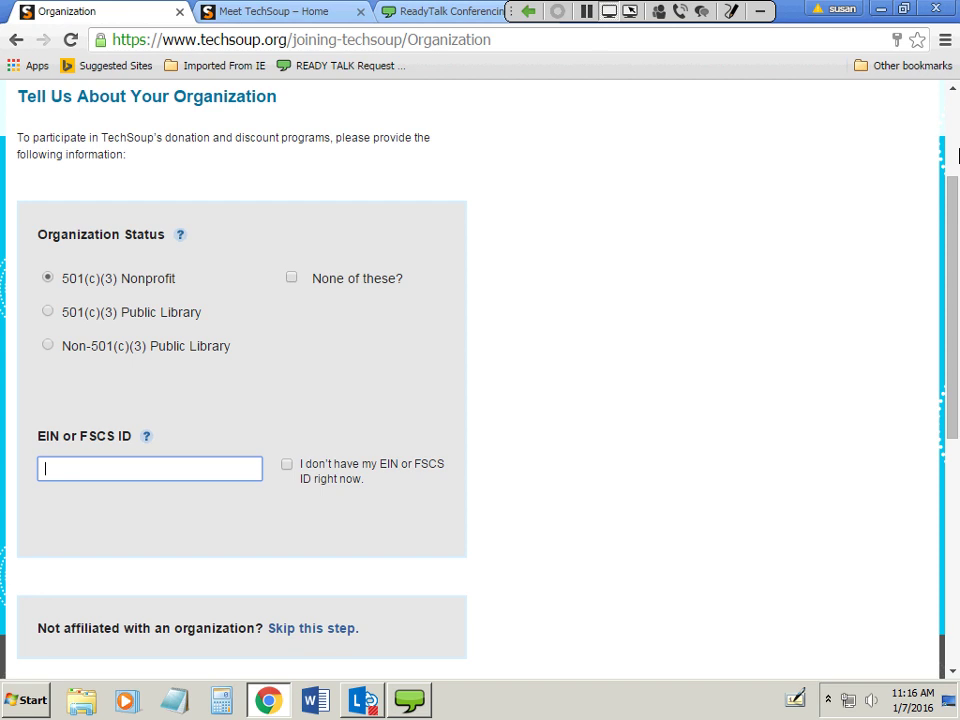
{"action": "type", "text": "999999999"}
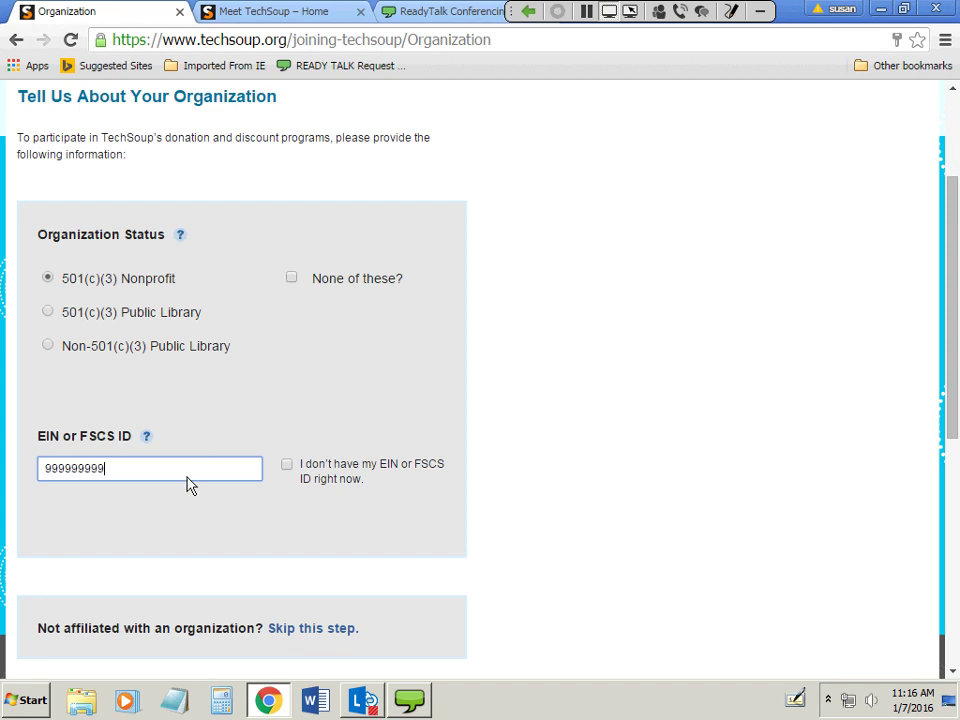
{"action": "scroll", "coordinate": [190, 484], "scroll_direction": "down", "scroll_amount": 3}
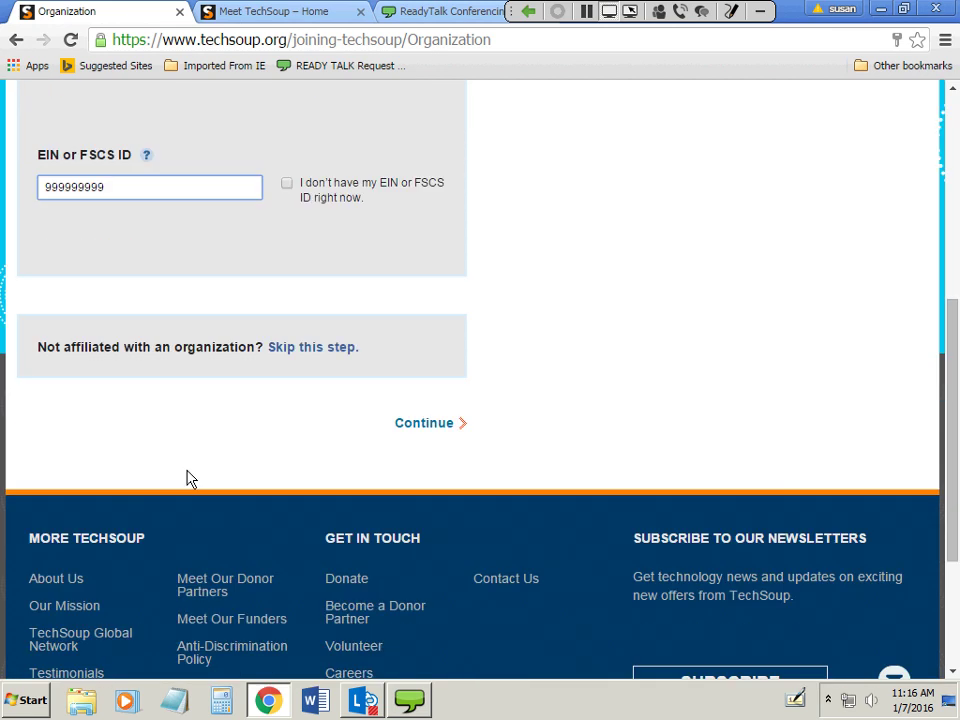
Continue to the location step and filter the EIN results by California and zip 94109.
{"action": "left_click", "coordinate": [424, 424]}
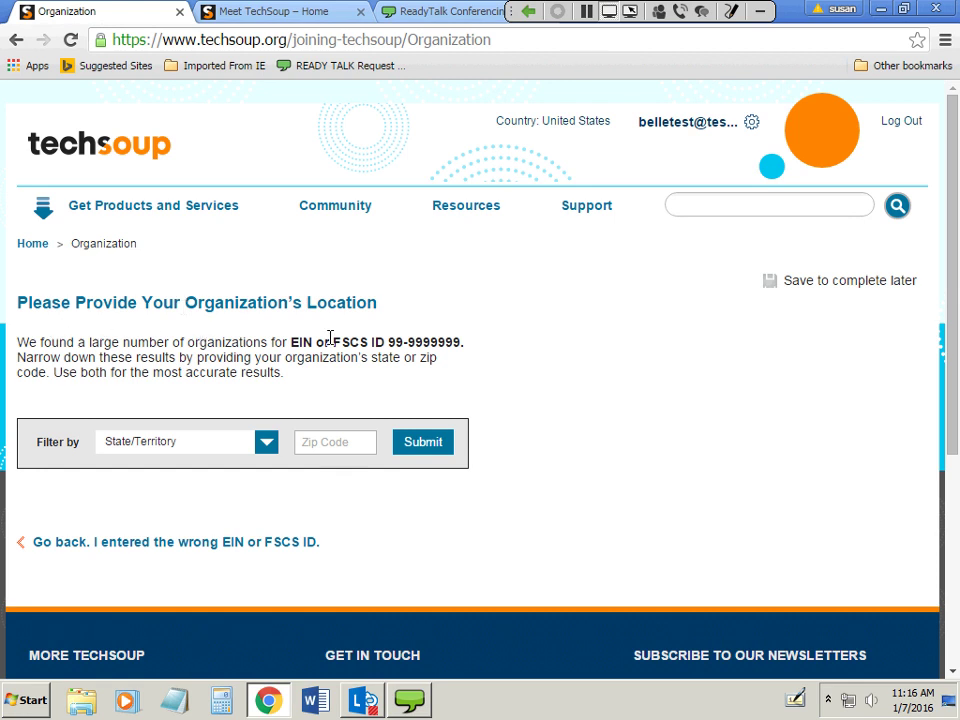
{"action": "left_click", "coordinate": [267, 447]}
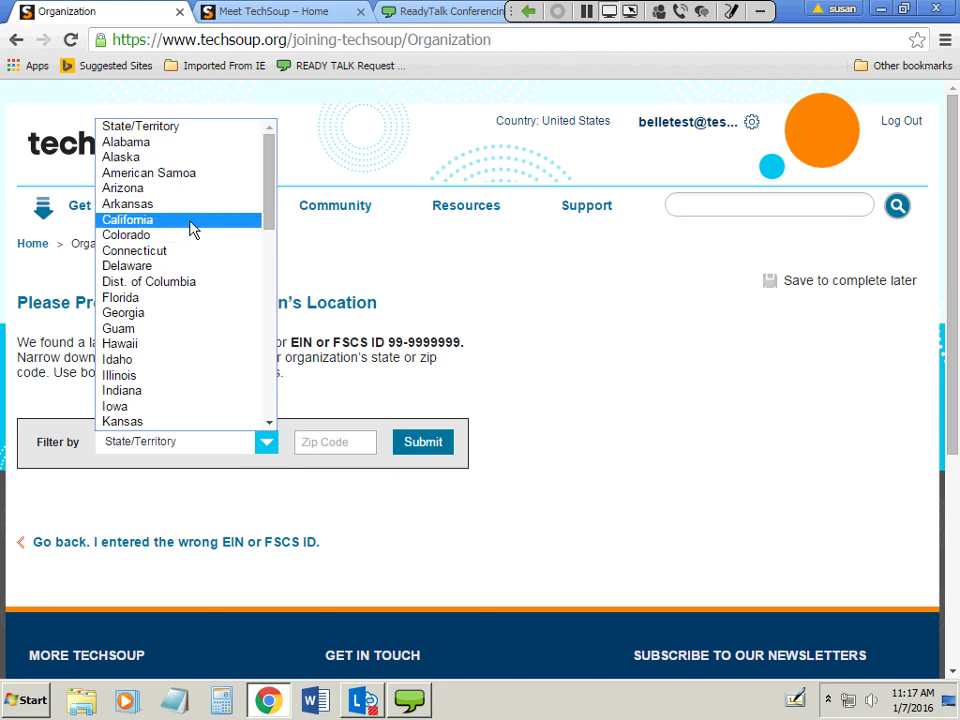
{"action": "key", "text": "Escape"}
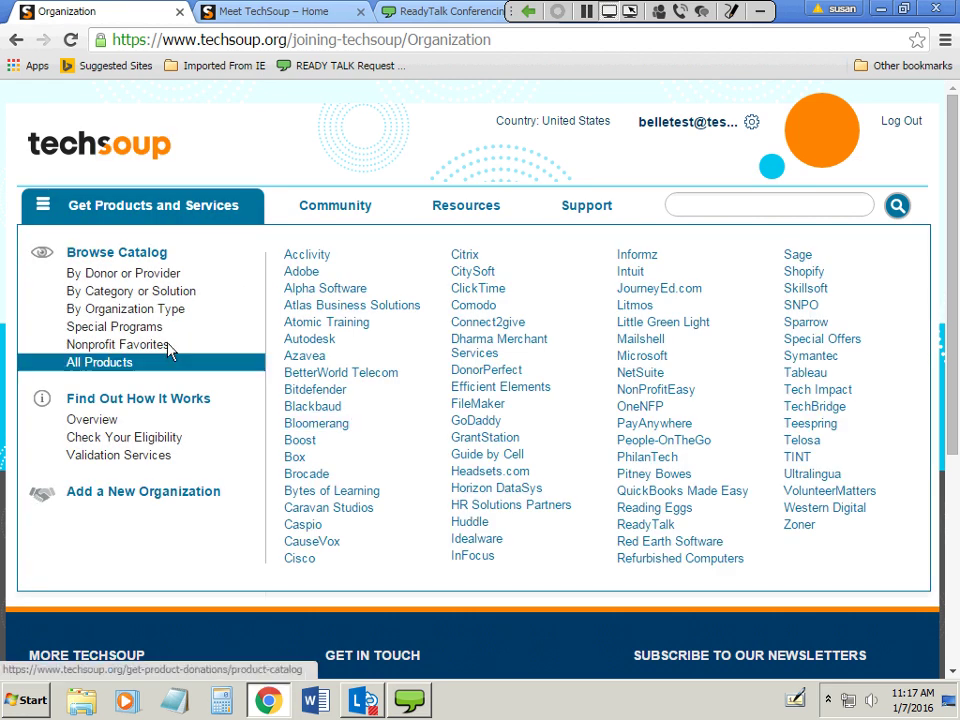
{"action": "left_click", "coordinate": [310, 443]}
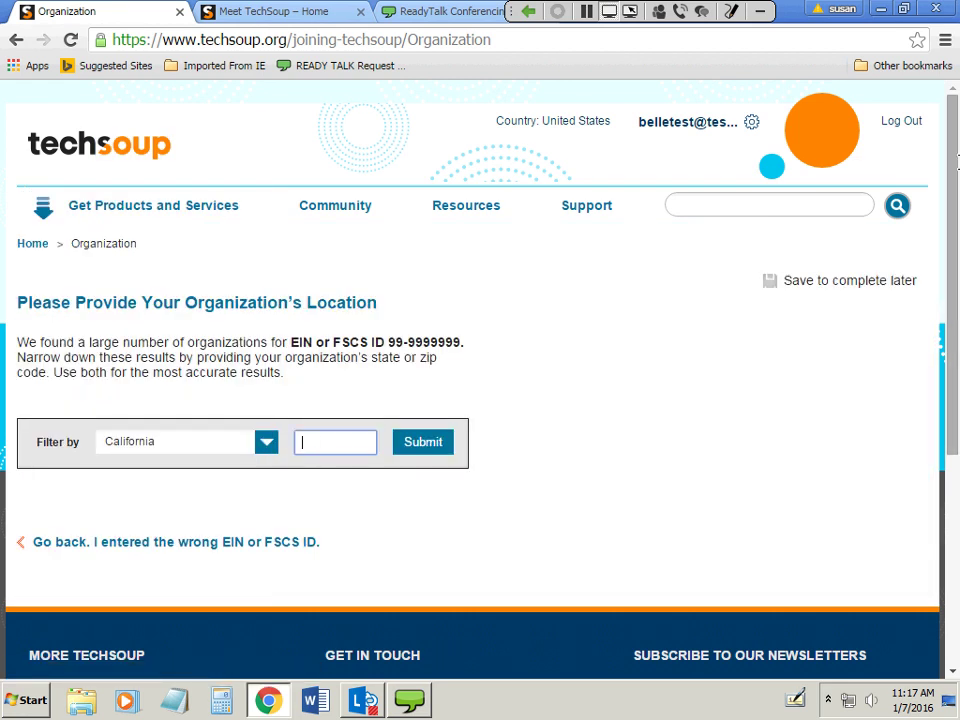
{"action": "type", "text": "94109"}
Submit the location filter, look over the matching organizations, then choose to register a new one.
{"action": "left_click", "coordinate": [421, 449]}
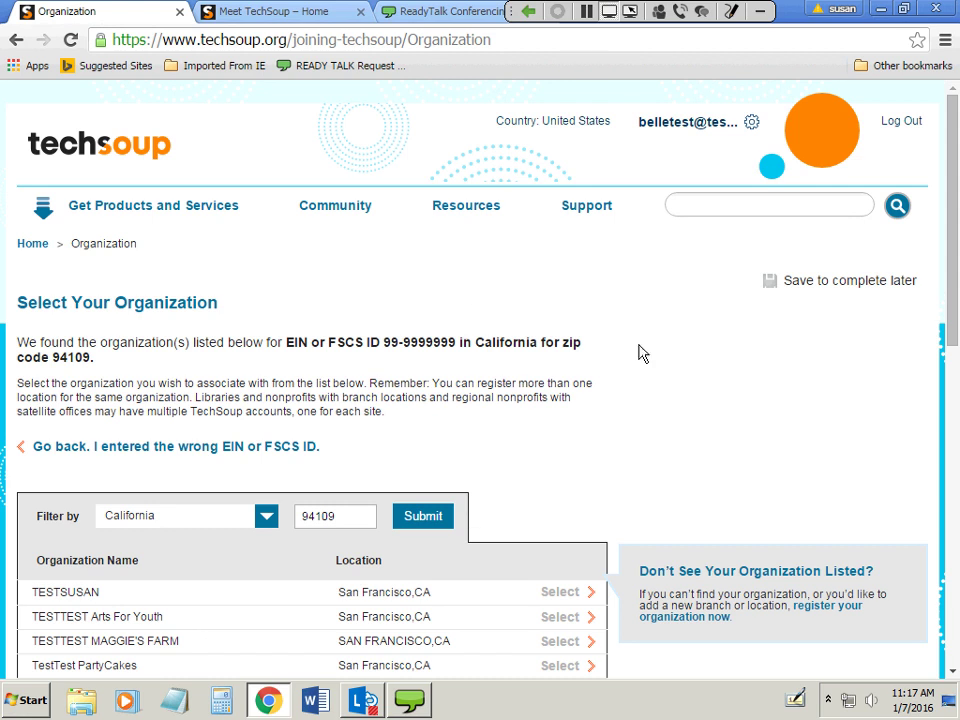
{"action": "scroll", "coordinate": [673, 429], "scroll_direction": "down", "scroll_amount": 2}
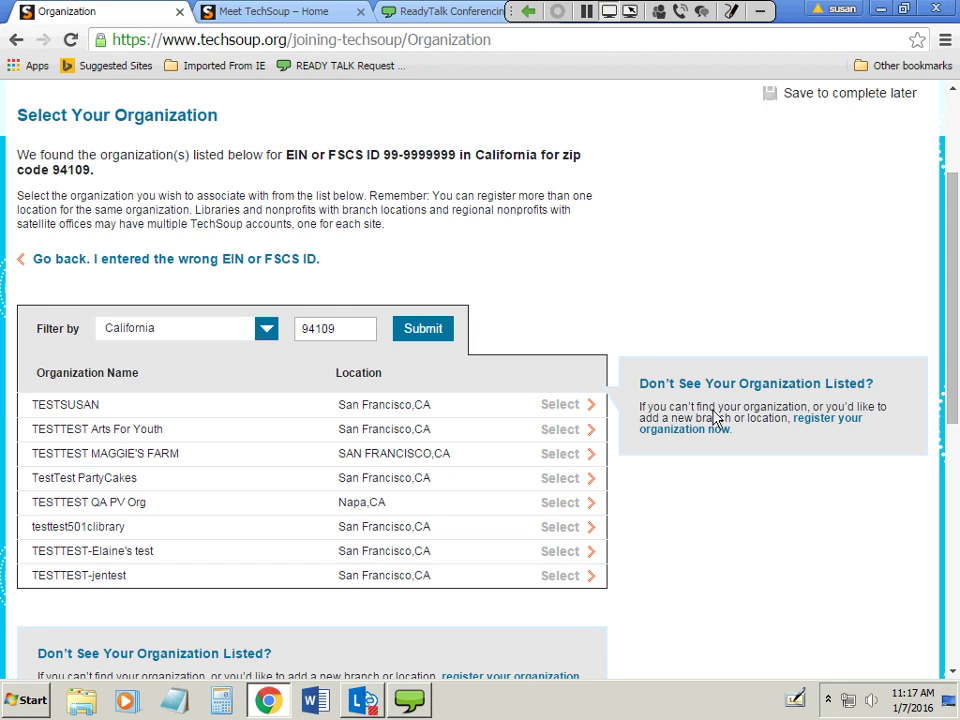
{"action": "scroll", "coordinate": [750, 521], "scroll_direction": "down", "scroll_amount": 2}
{"action": "scroll", "coordinate": [750, 523], "scroll_direction": "down", "scroll_amount": 1}
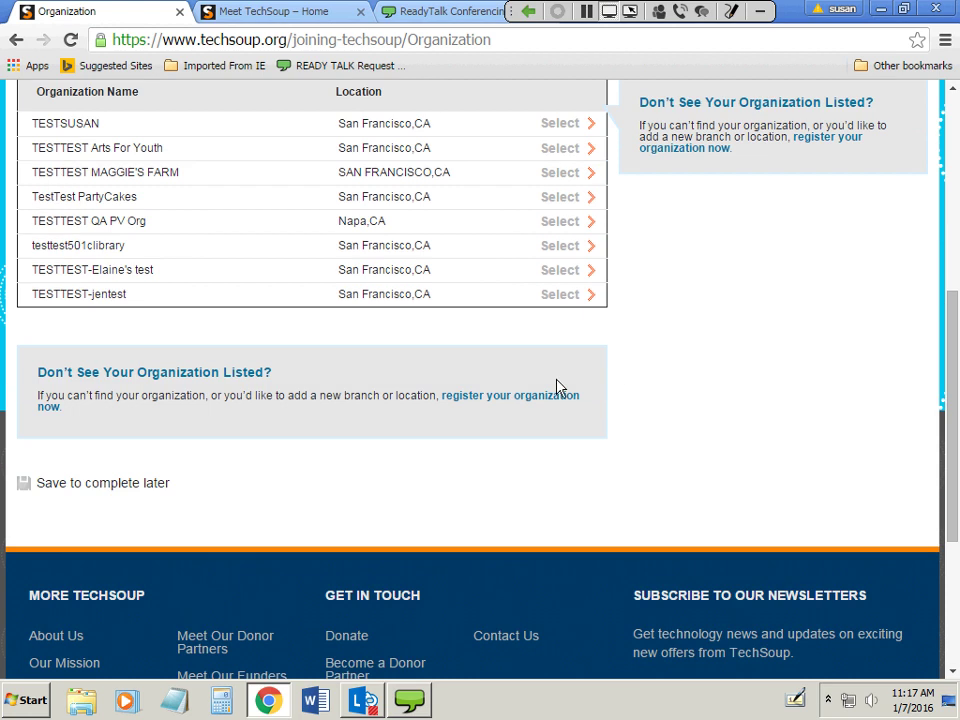
{"action": "left_click", "coordinate": [497, 403]}
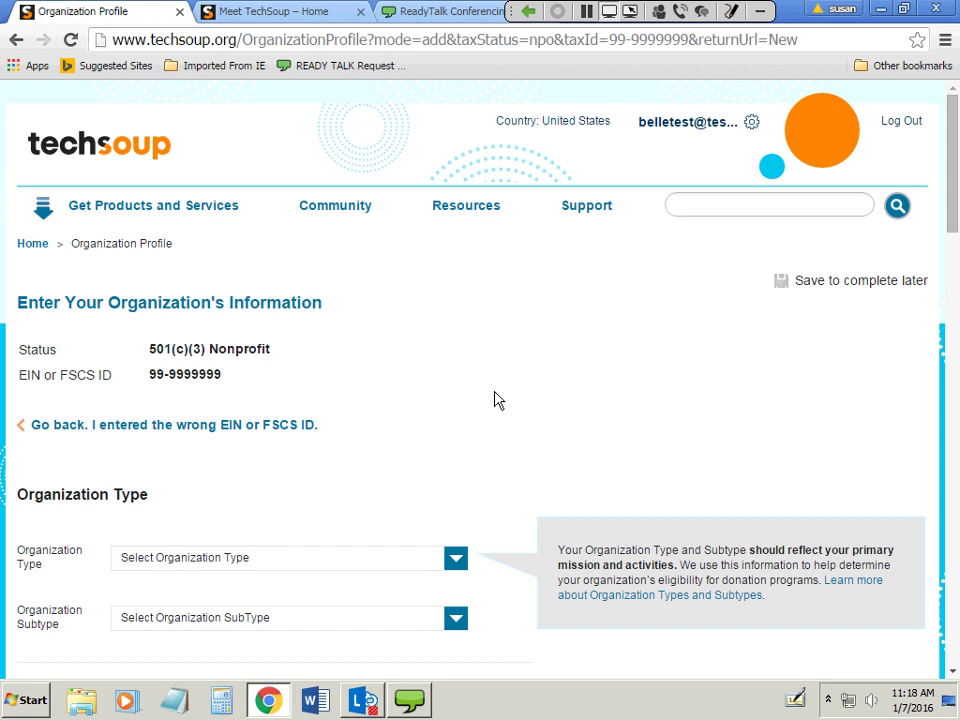
Choose organization type Cultural, Historical or Other Educational Activities with subtype Arts education.
{"action": "scroll", "coordinate": [589, 408], "scroll_direction": "down", "scroll_amount": 2}
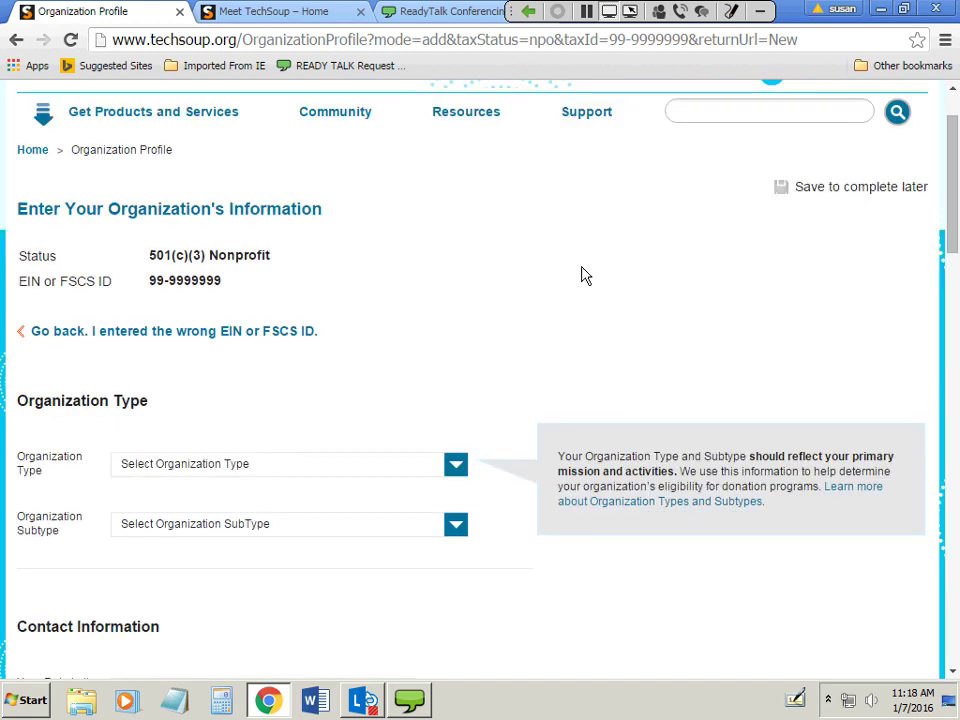
{"action": "scroll", "coordinate": [454, 336], "scroll_direction": "down", "scroll_amount": 2}
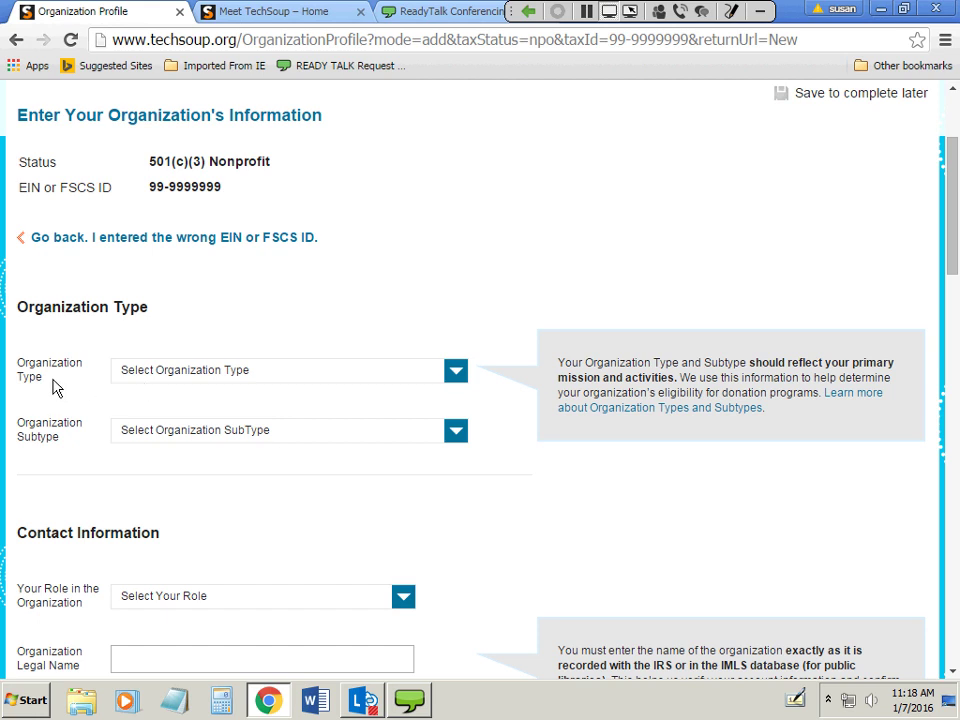
{"action": "left_click", "coordinate": [230, 370]}
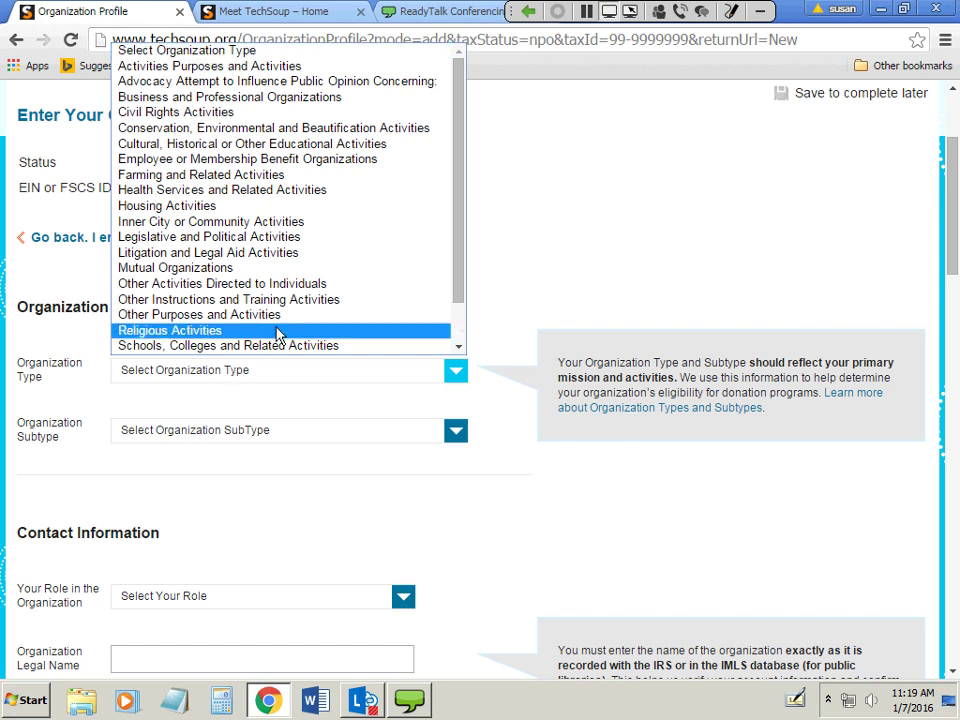
{"action": "left_click", "coordinate": [283, 150]}
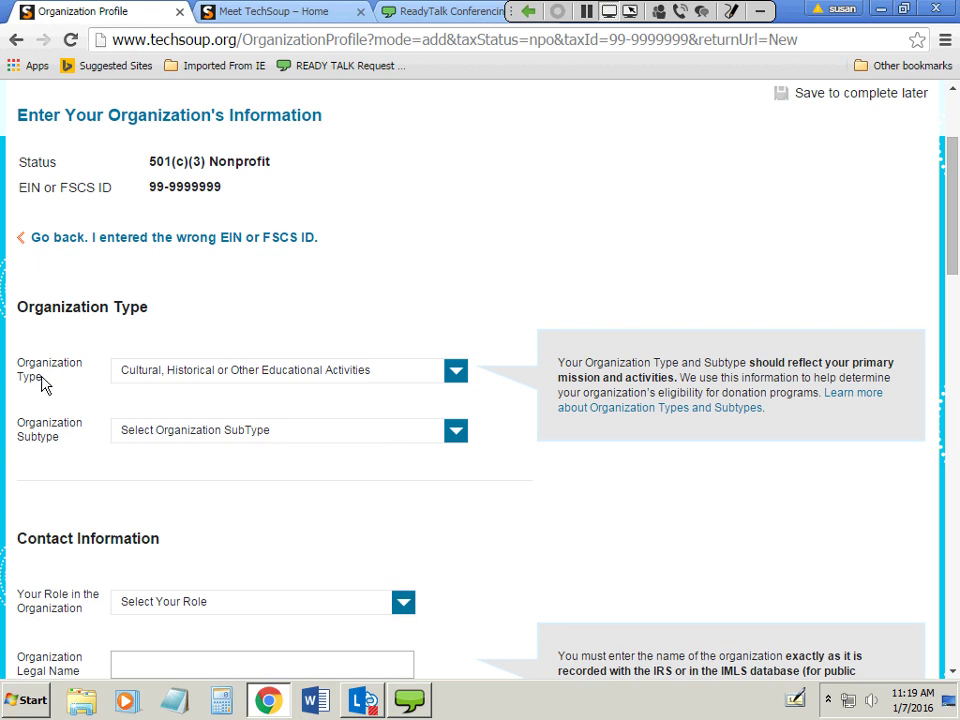
{"action": "left_click", "coordinate": [150, 437]}
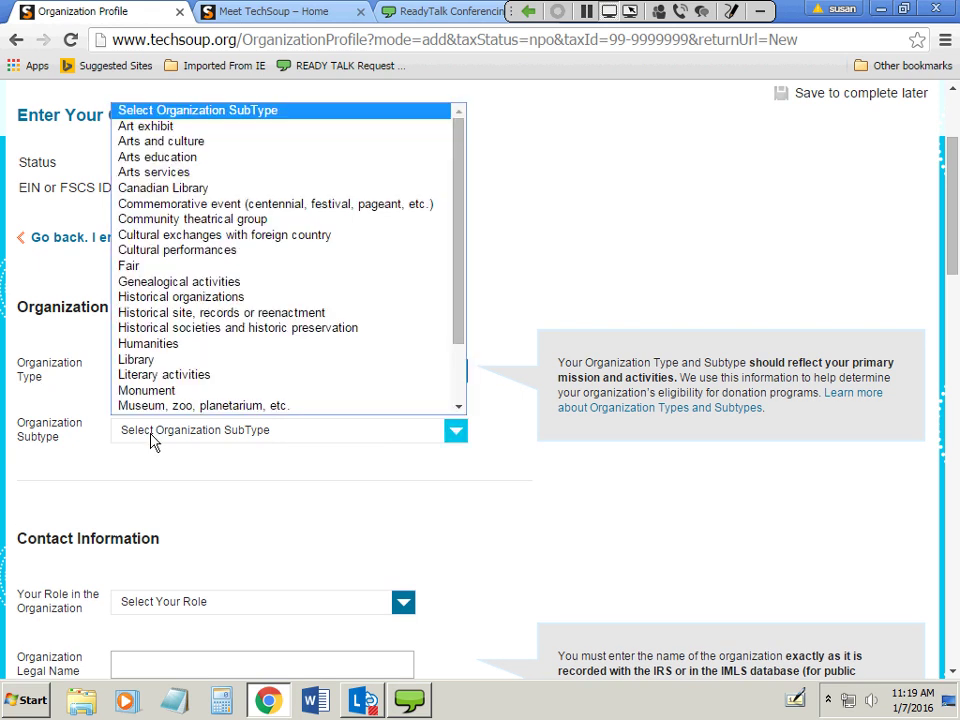
{"action": "left_click", "coordinate": [133, 157]}
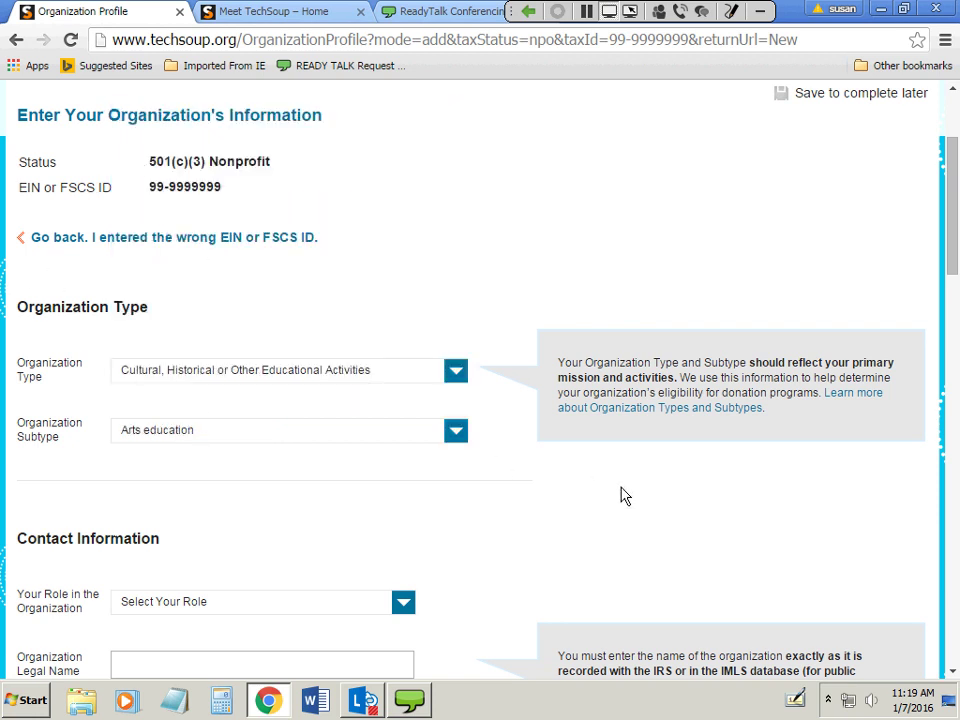
Set the role to Accidental Techie and enter the organization's legal name.
{"action": "scroll", "coordinate": [620, 495], "scroll_direction": "down", "scroll_amount": 3}
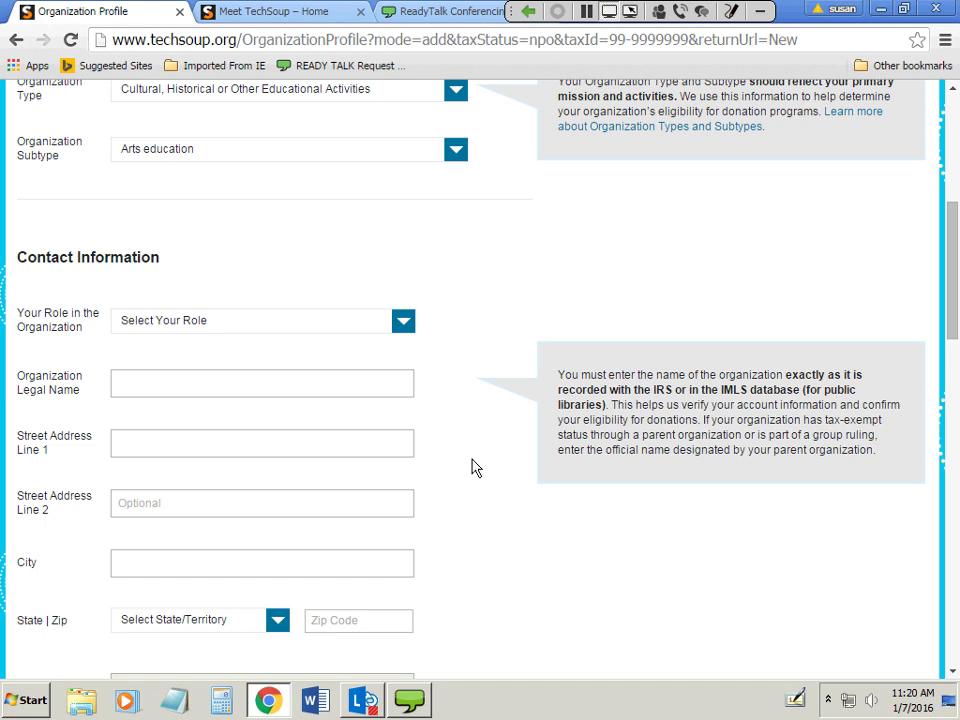
{"action": "left_click", "coordinate": [332, 325]}
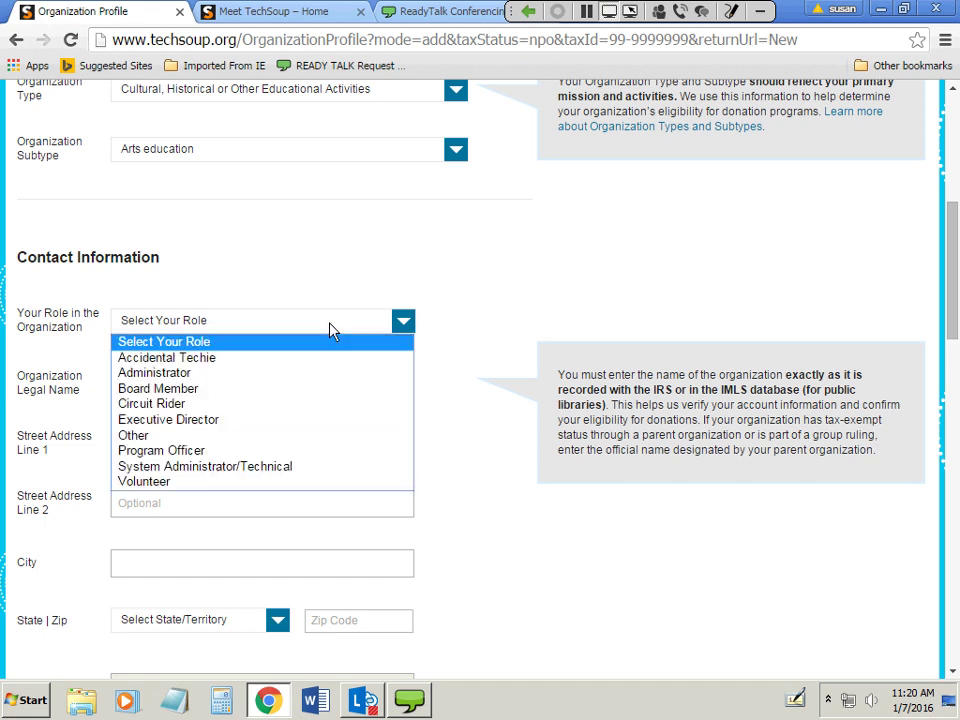
{"action": "left_click", "coordinate": [318, 358]}
{"action": "left_click", "coordinate": [238, 385]}
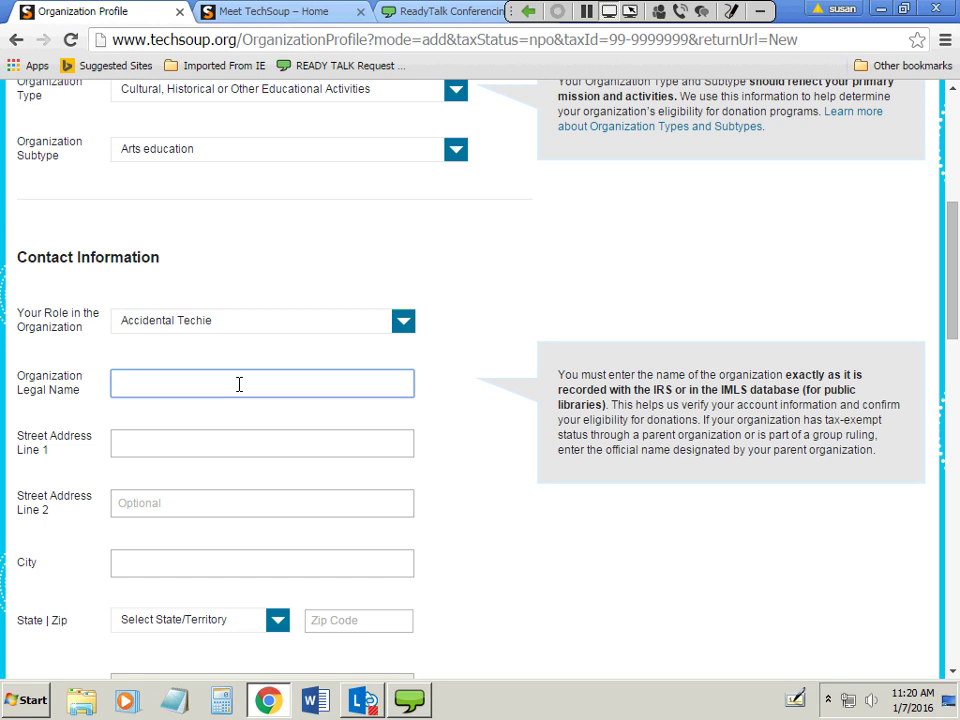
{"action": "type", "text": "Belle's "}
{"action": "type", "text": "balls"}
{"action": "key", "text": "BackSpace"}
{"action": "key", "text": "BackSpace"}
{"action": "key", "text": "BackSpace"}
{"action": "key", "text": "BackSpace"}
{"action": "key", "text": "BackSpace"}
{"action": "type", "text": "Fun"}
Enter the organization's street address and the city San Francisco.
{"action": "key", "text": "Tab"}
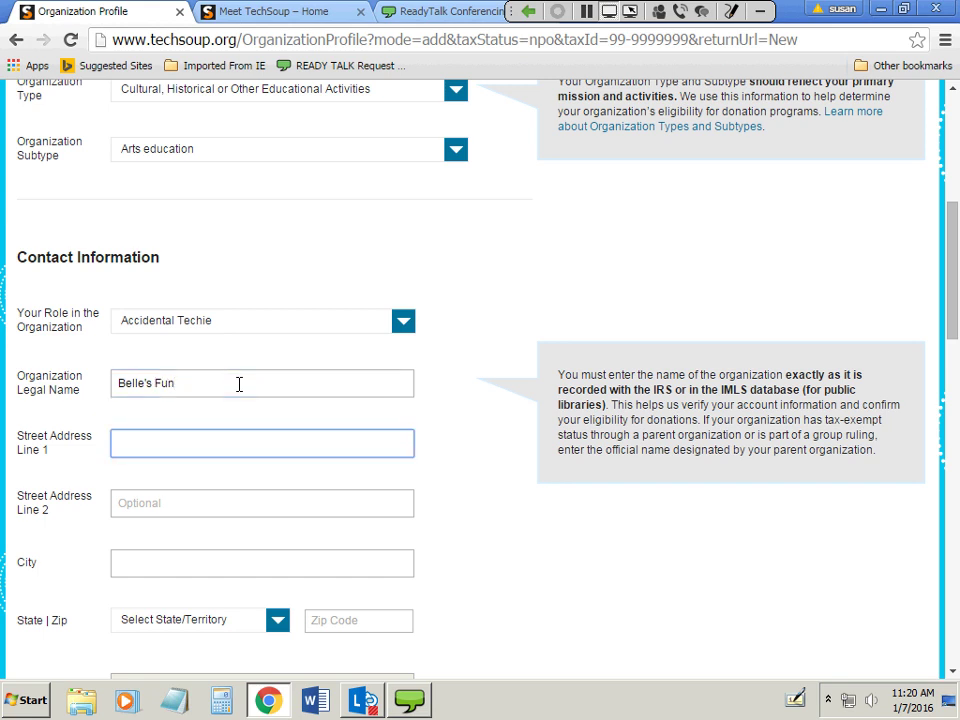
{"action": "key", "text": "Tab"}
{"action": "key", "text": "Tab"}
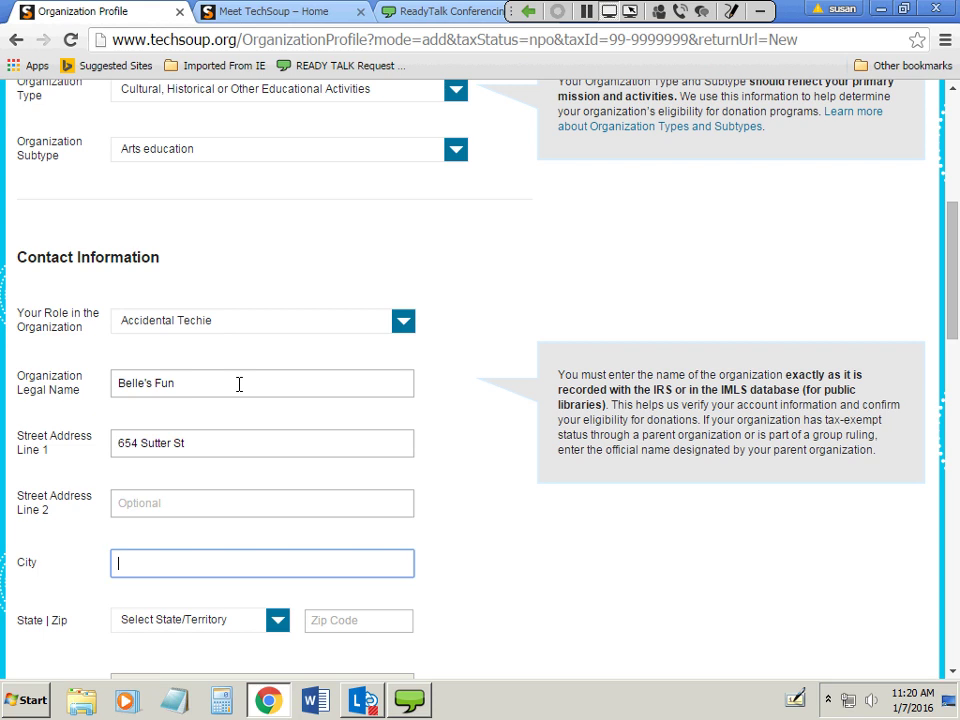
{"action": "type", "text": "San Francisco"}
{"action": "key", "text": "Tab"}
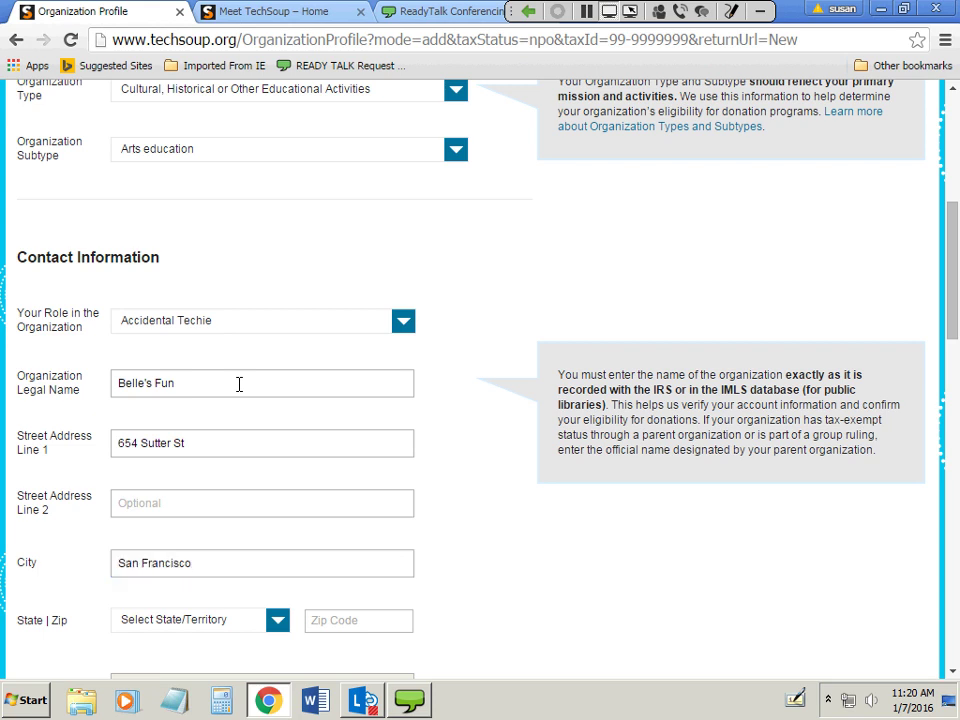
Pick California as the address state and enter the zip code.
{"action": "scroll", "coordinate": [272, 525], "scroll_direction": "down", "scroll_amount": 3}
{"action": "left_click", "coordinate": [223, 345]}
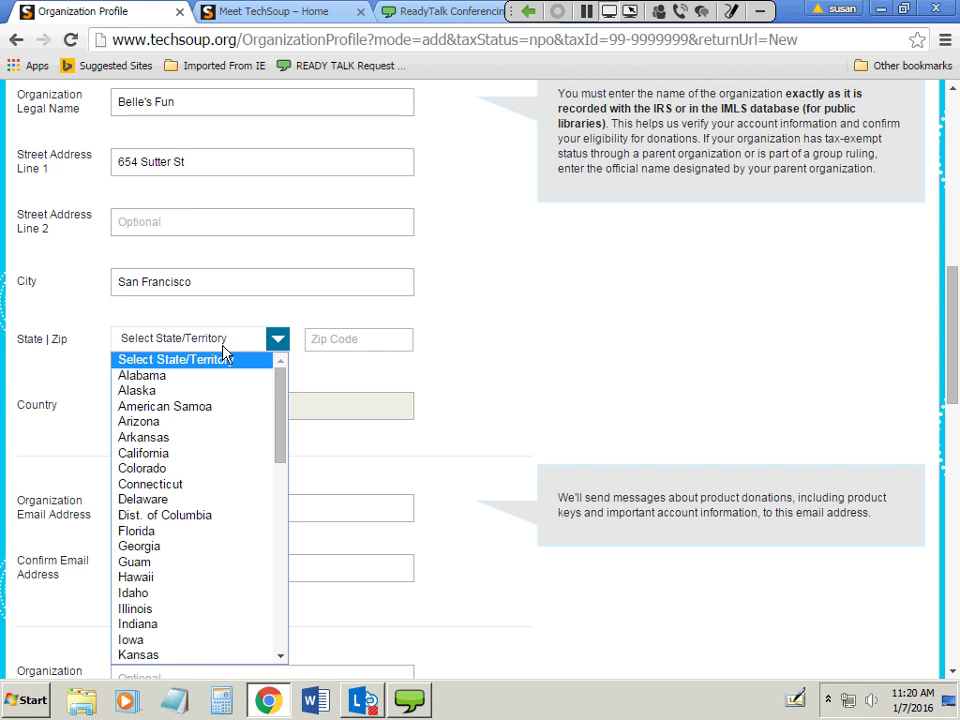
{"action": "left_click", "coordinate": [180, 455]}
{"action": "left_click", "coordinate": [340, 340]}
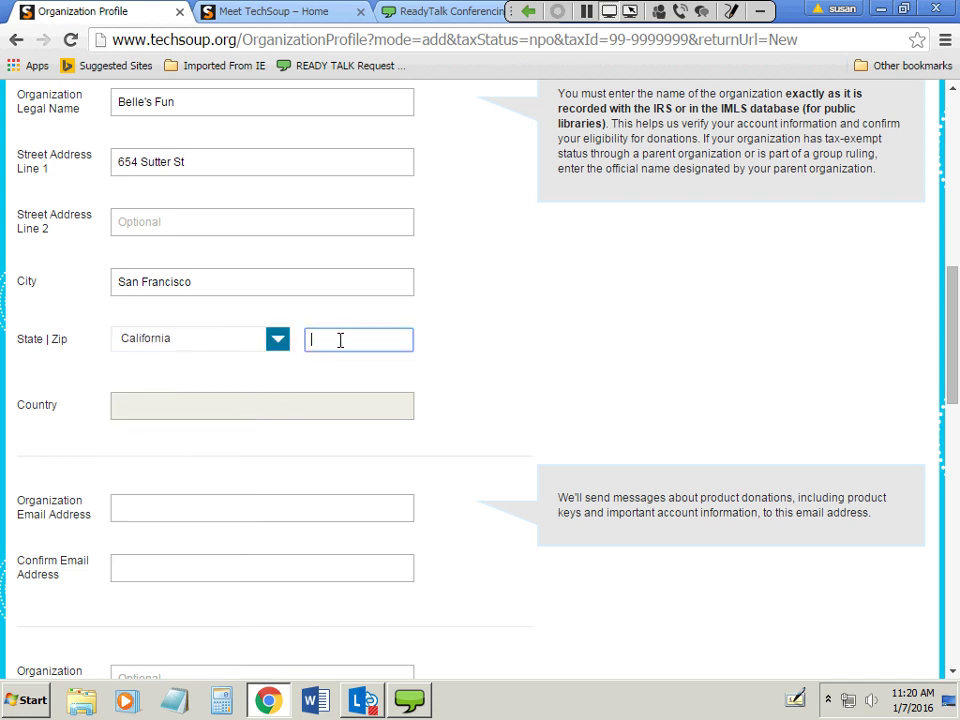
{"action": "type", "text": "9410"}
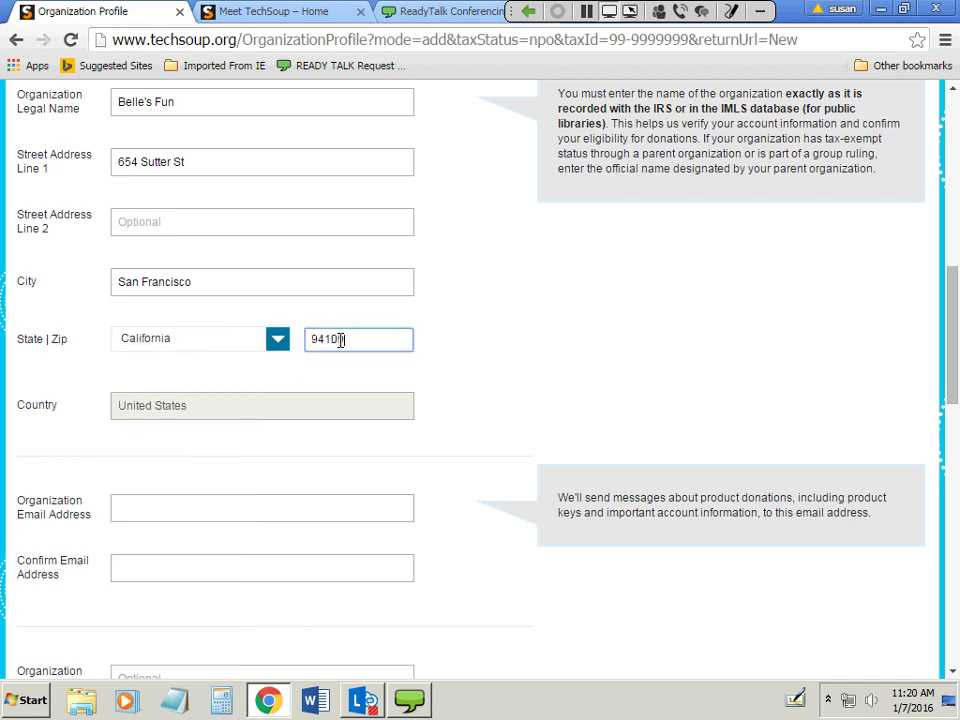
{"action": "type", "text": "9"}
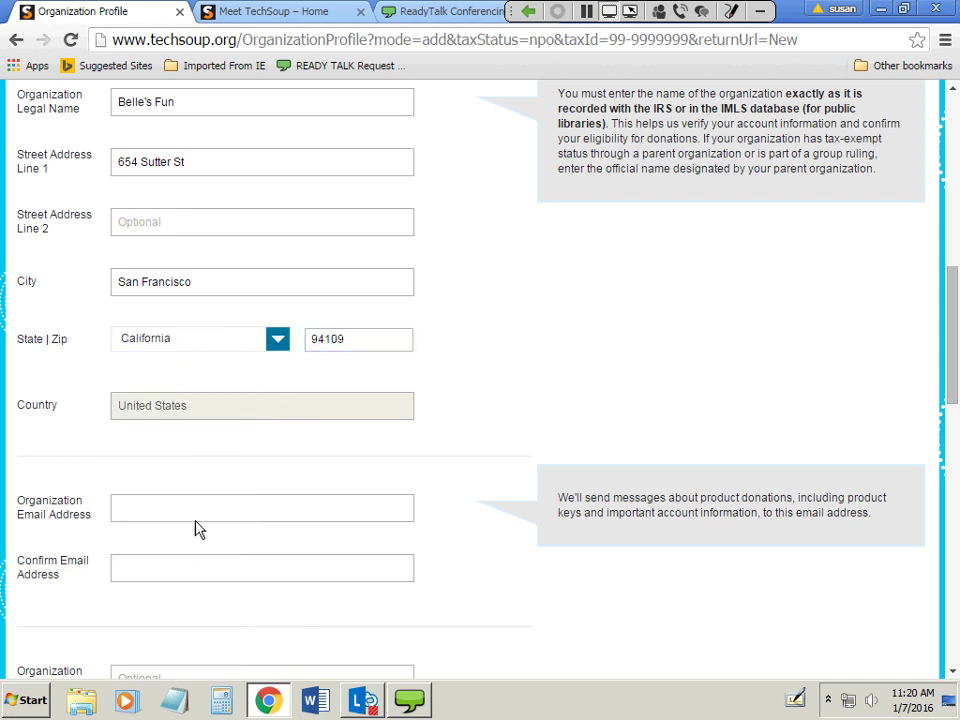
{"action": "left_click", "coordinate": [192, 525]}
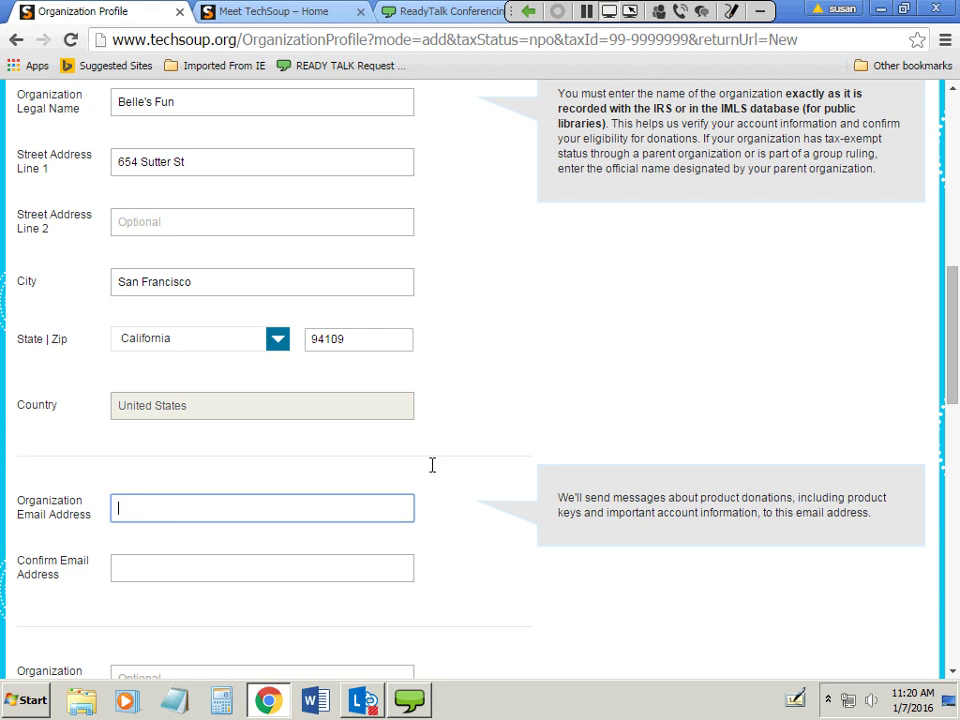
Enter the organization's email address and confirm it in the second field.
{"action": "scroll", "coordinate": [450, 400], "scroll_direction": "down", "scroll_amount": 1}
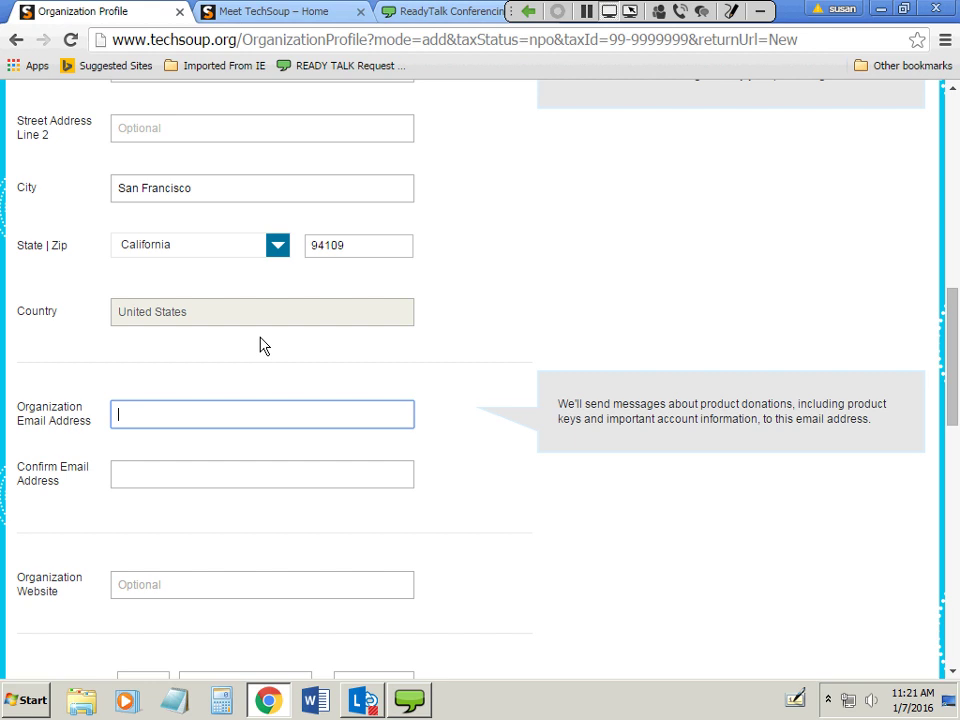
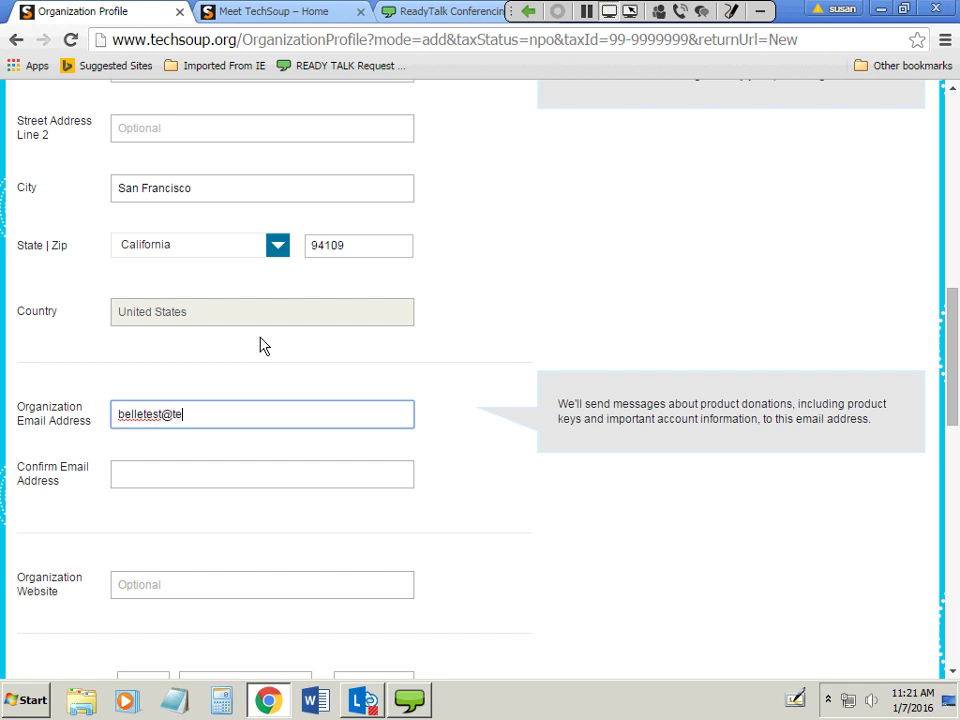
{"action": "key", "text": "Tab"}
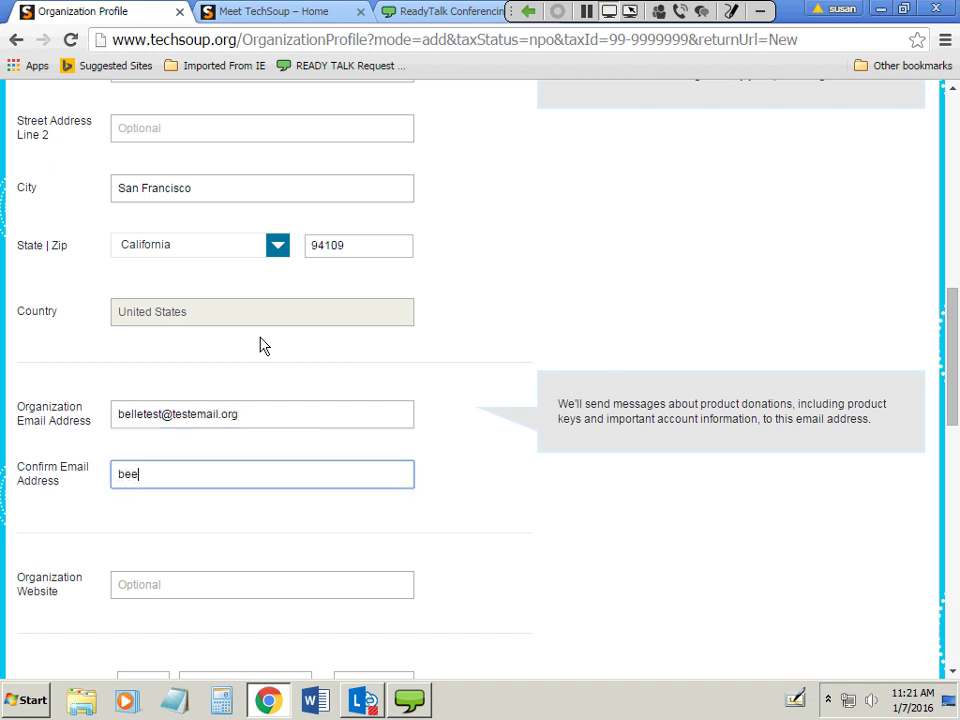
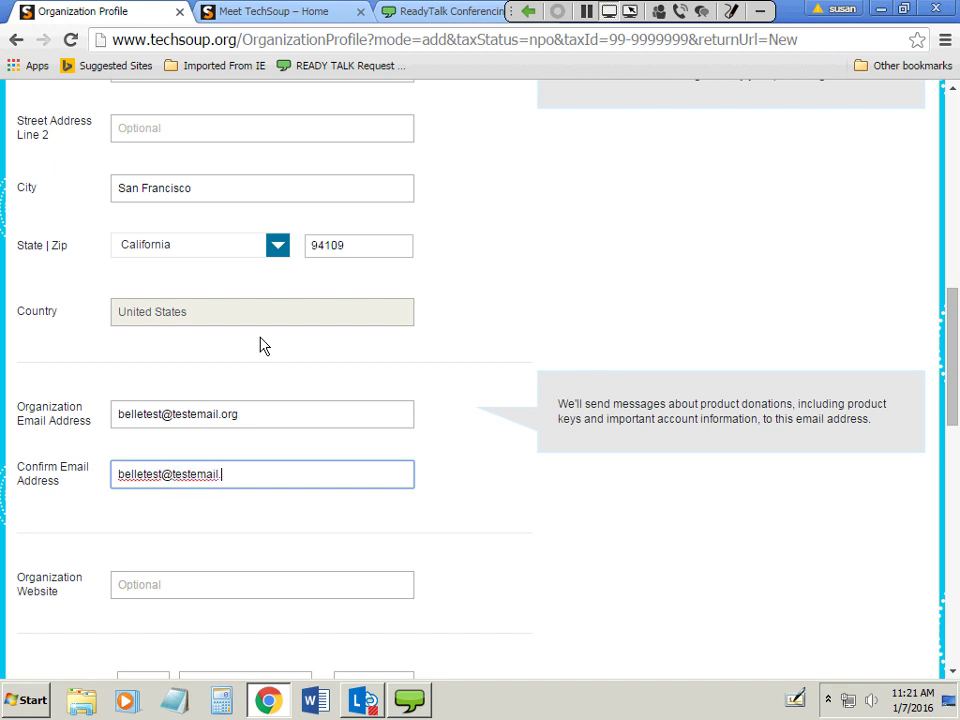
{"action": "left_click", "coordinate": [296, 583]}
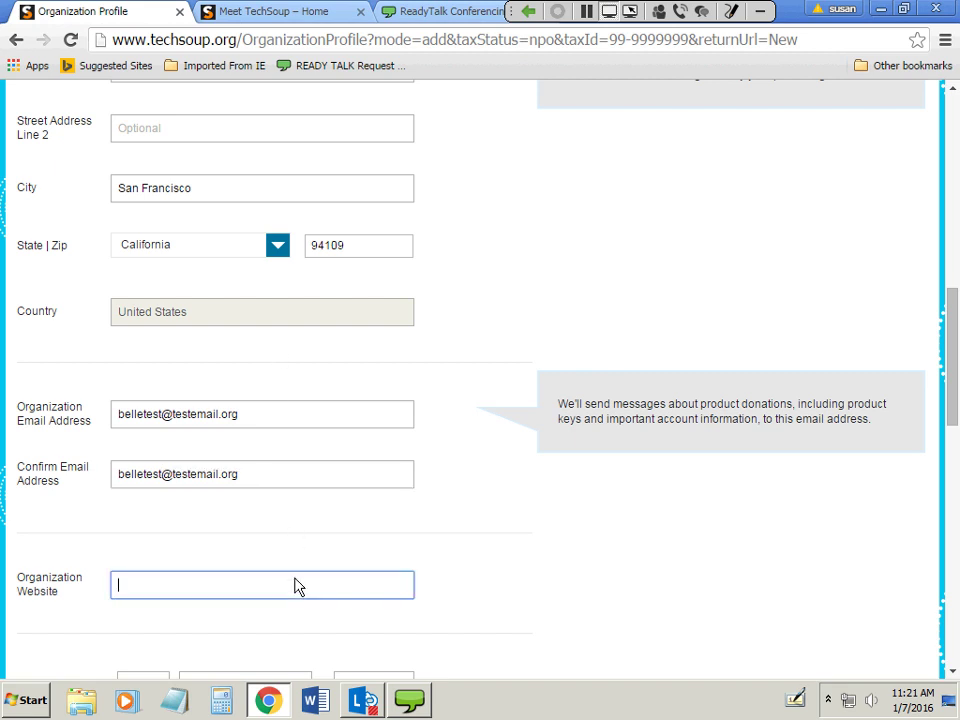
Fill in the organization's phone number with area code.
{"action": "scroll", "coordinate": [298, 583], "scroll_direction": "down", "scroll_amount": 2}
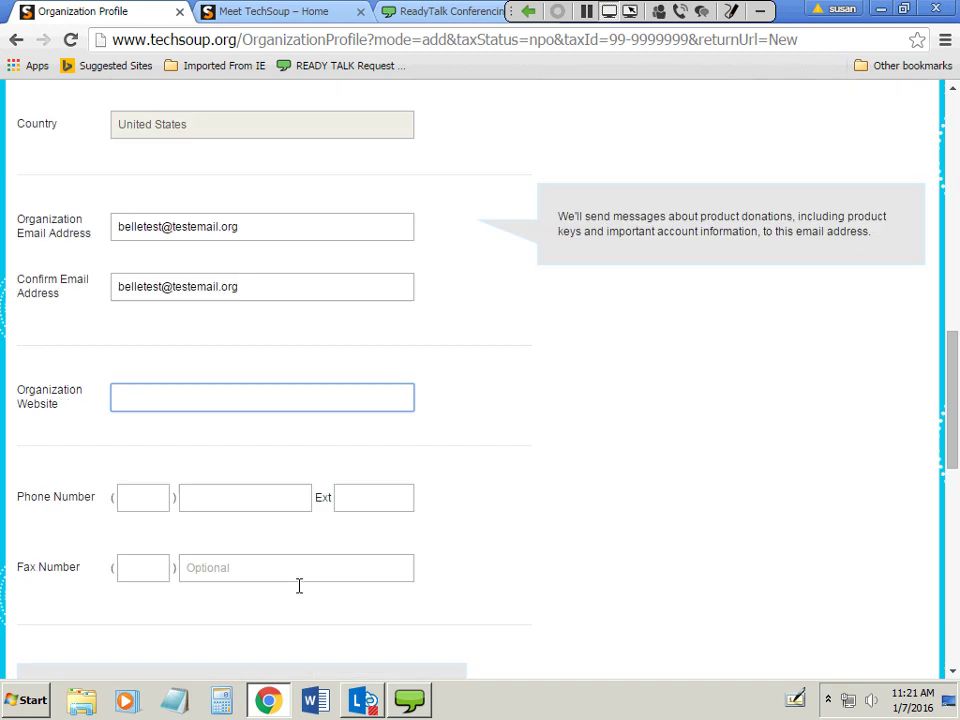
{"action": "left_click", "coordinate": [141, 505]}
{"action": "type", "text": "941"}
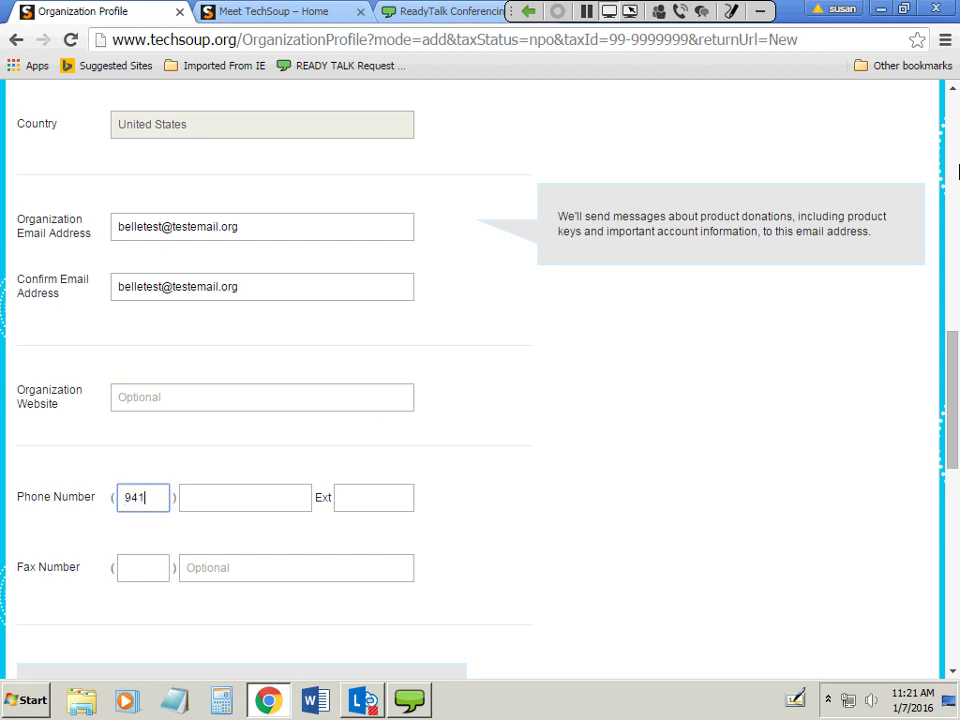
{"action": "key", "text": "Tab"}
{"action": "type", "text": "99"}
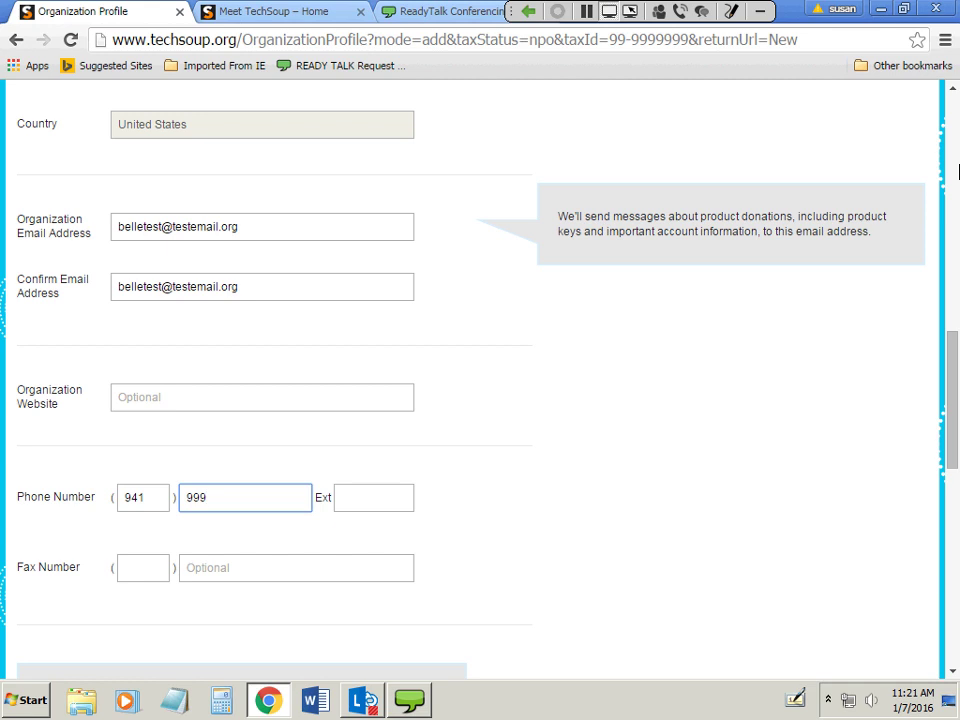
{"action": "type", "text": "9999"}
Set the annual operating budget to 500000.
{"action": "scroll", "coordinate": [579, 332], "scroll_direction": "down", "scroll_amount": 5}
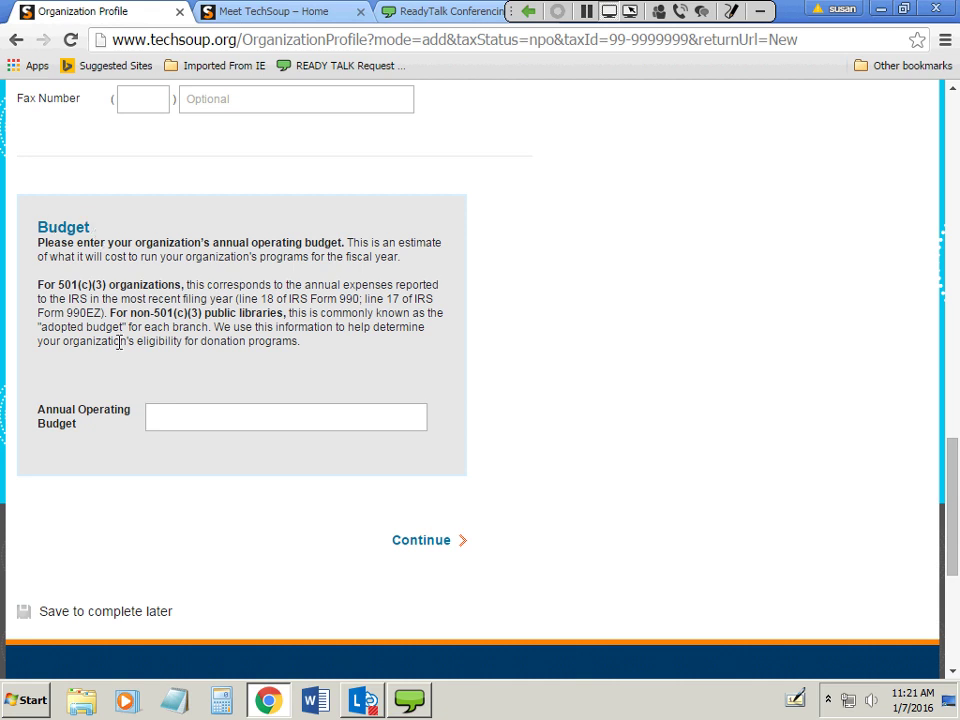
{"action": "left_click", "coordinate": [197, 422]}
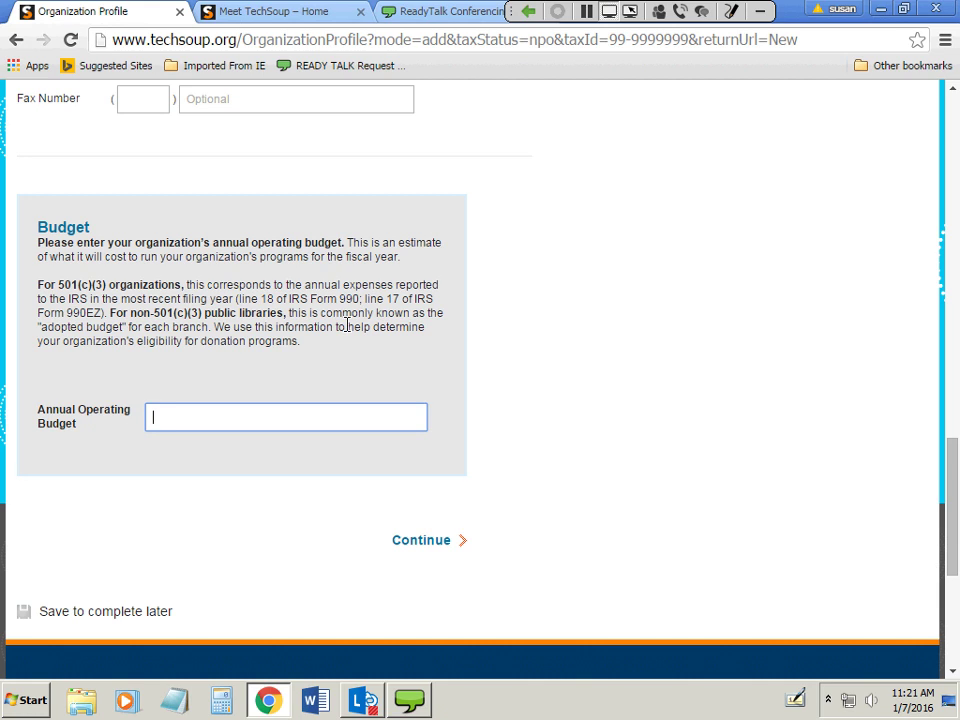
{"action": "type", "text": "500000"}
Continue to the Please Confirm Before Submitting page and scroll through the organization summary.
{"action": "left_click", "coordinate": [435, 544]}
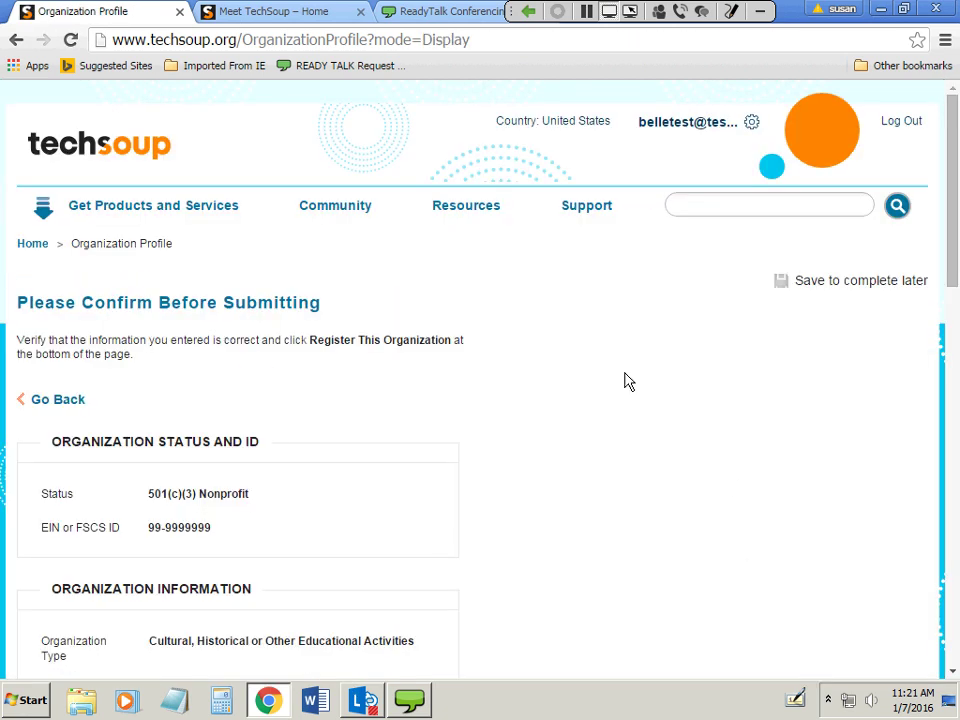
{"action": "scroll", "coordinate": [604, 439], "scroll_direction": "down", "scroll_amount": 2}
{"action": "scroll", "coordinate": [596, 474], "scroll_direction": "down", "scroll_amount": 1}
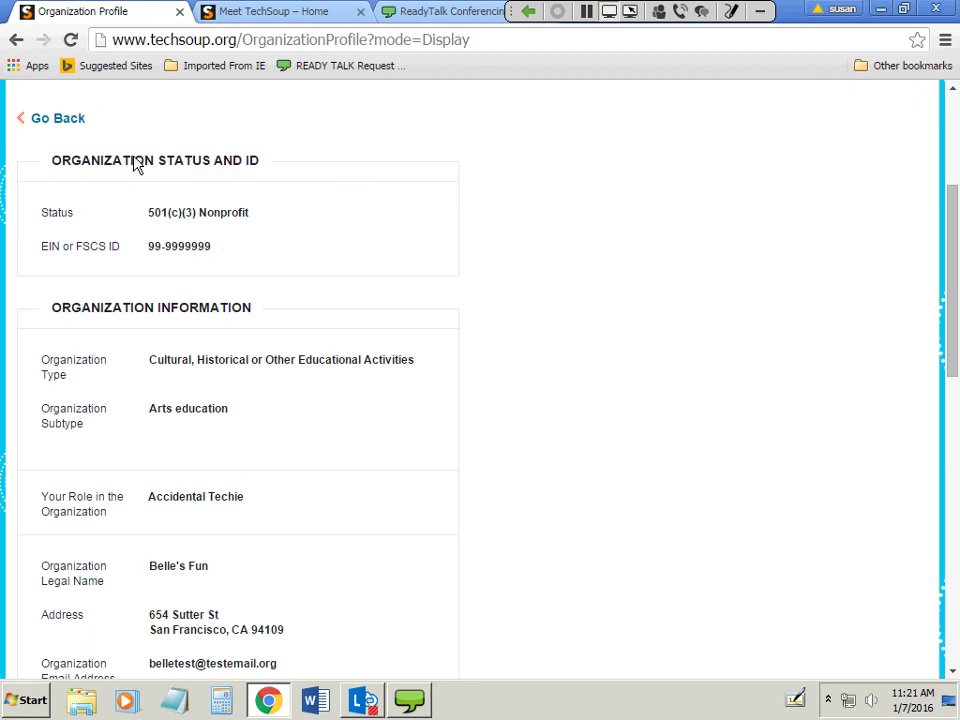
{"action": "scroll", "coordinate": [302, 460], "scroll_direction": "down", "scroll_amount": 6}
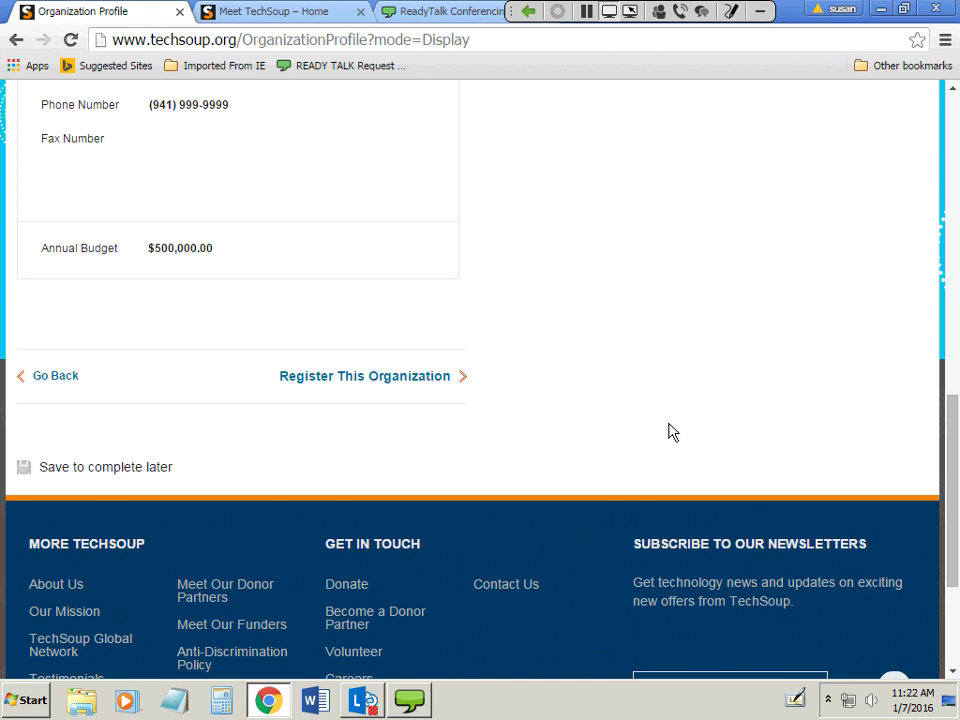
{"action": "scroll", "coordinate": [668, 438], "scroll_direction": "up", "scroll_amount": 6}
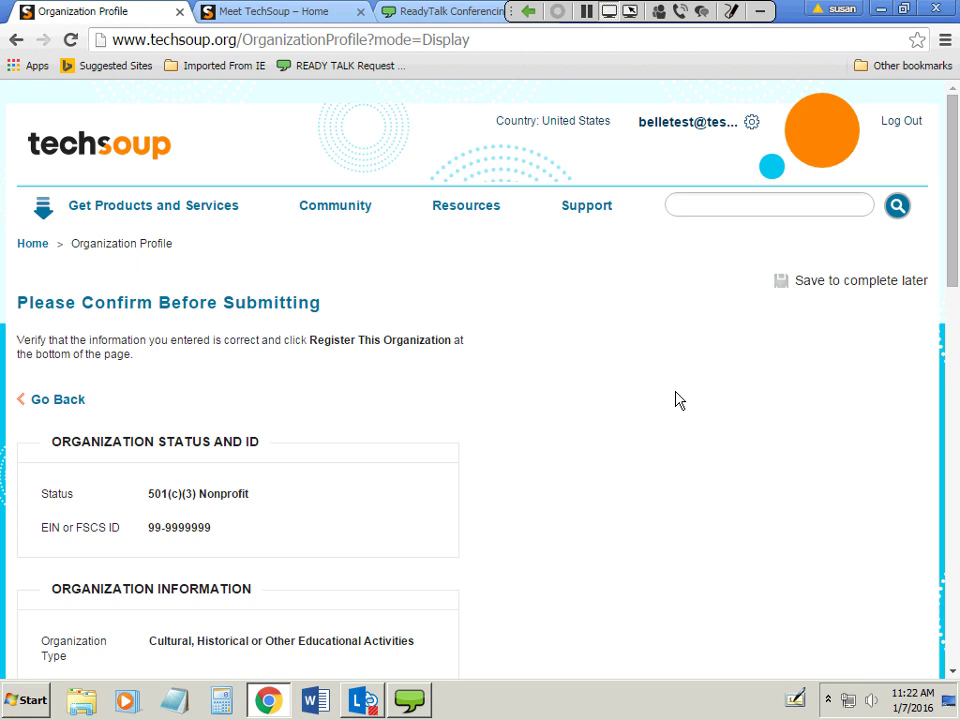
Log out of the current account and reload the TechSoup home page.
{"action": "left_click", "coordinate": [902, 122]}
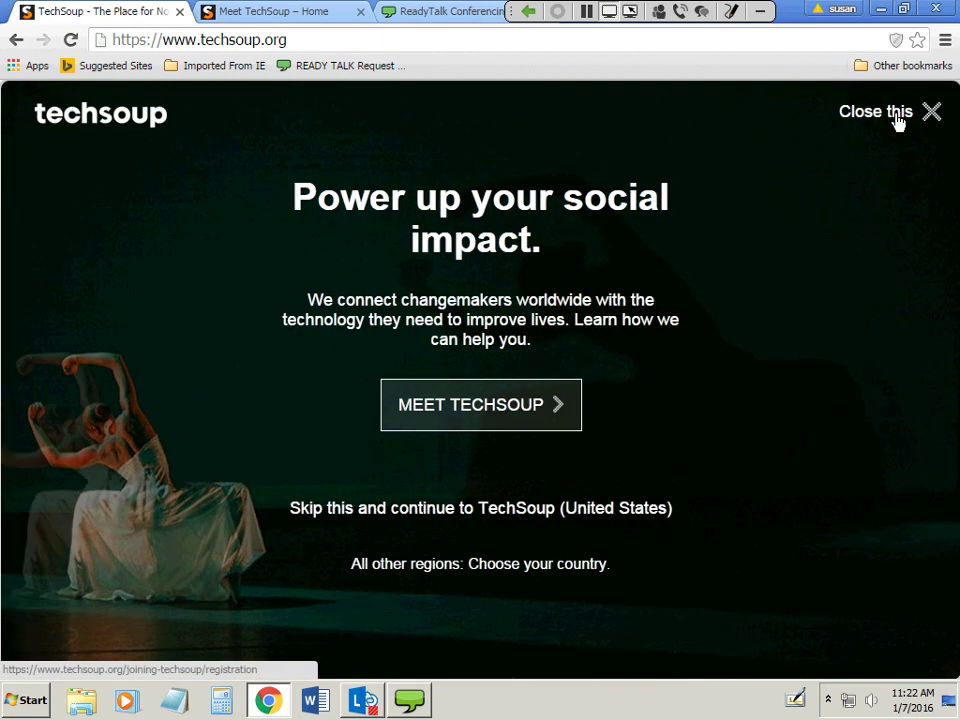
{"action": "left_click", "coordinate": [232, 12]}
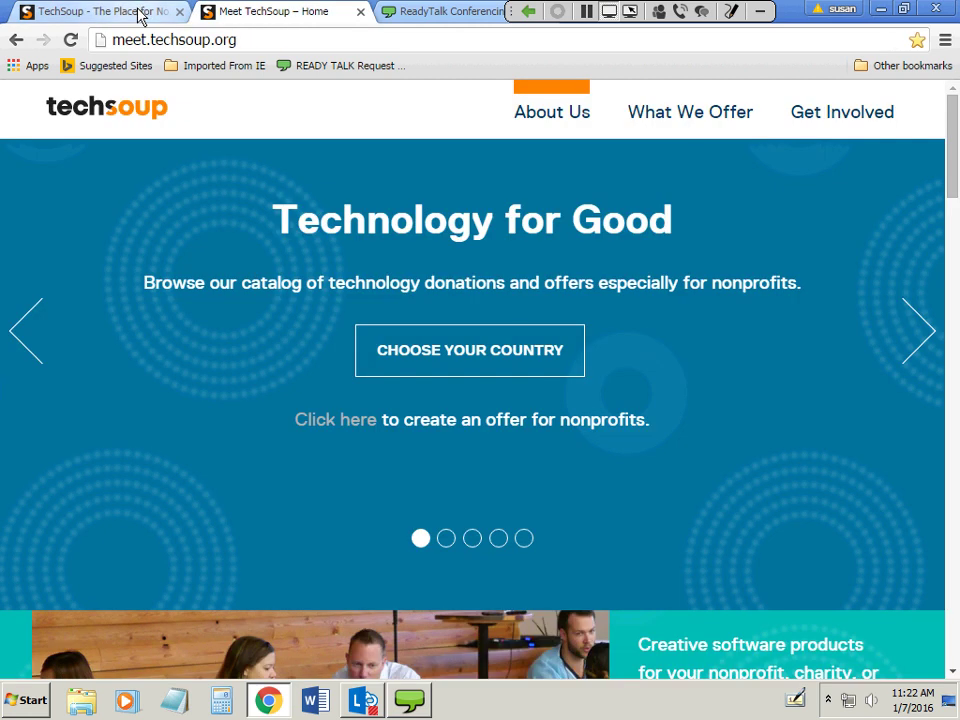
{"action": "left_click", "coordinate": [140, 13]}
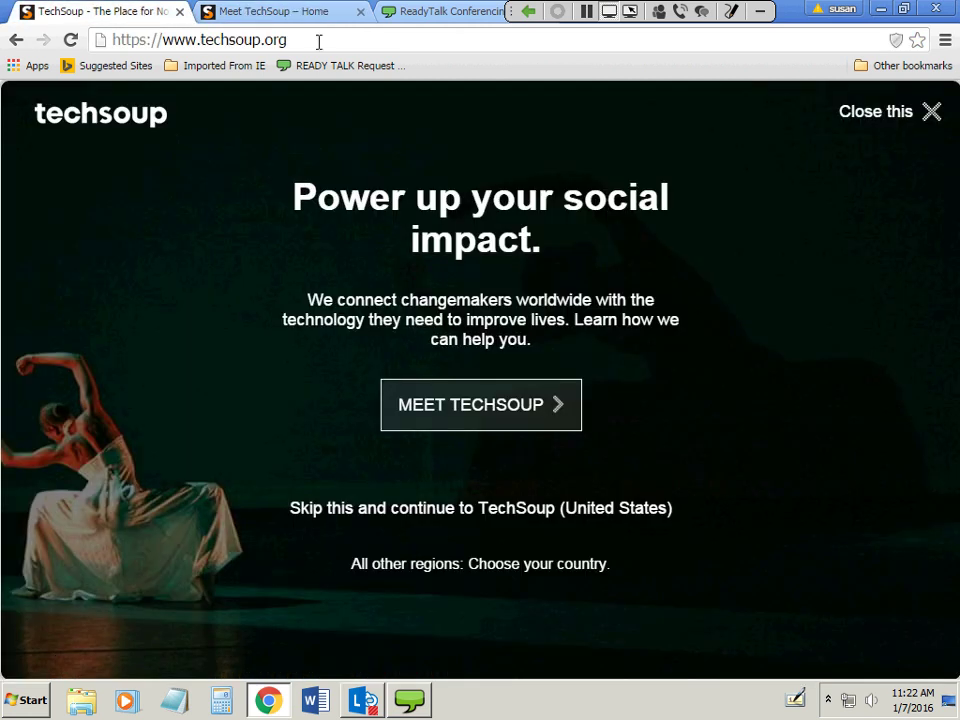
{"action": "left_click", "coordinate": [795, 40]}
{"action": "key", "text": "Return"}
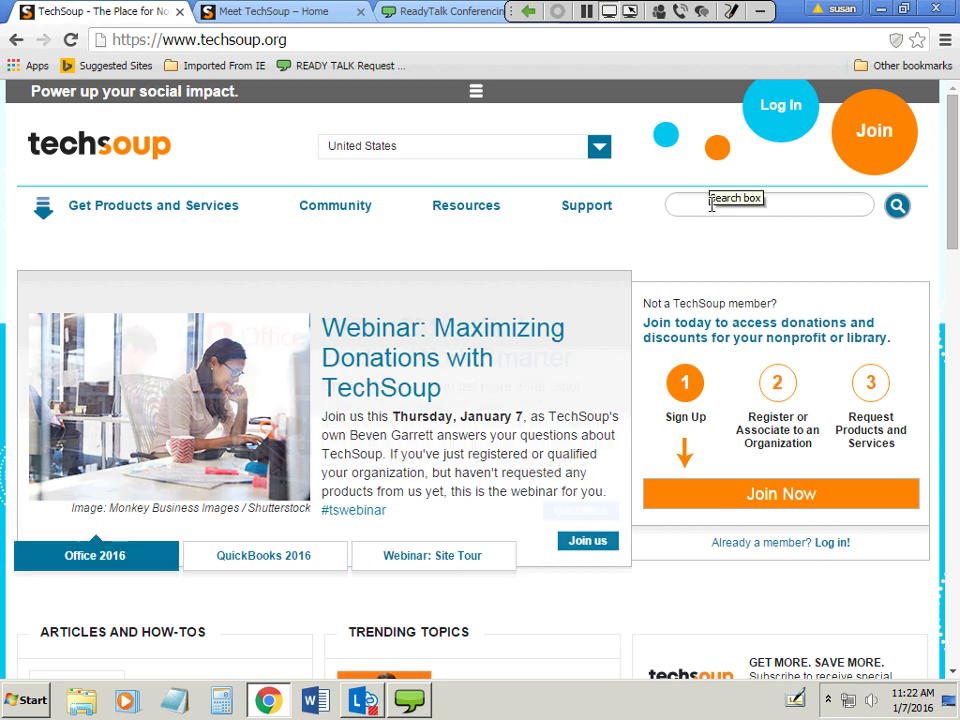
Log in with a different member's email address and password.
{"action": "left_click", "coordinate": [765, 112]}
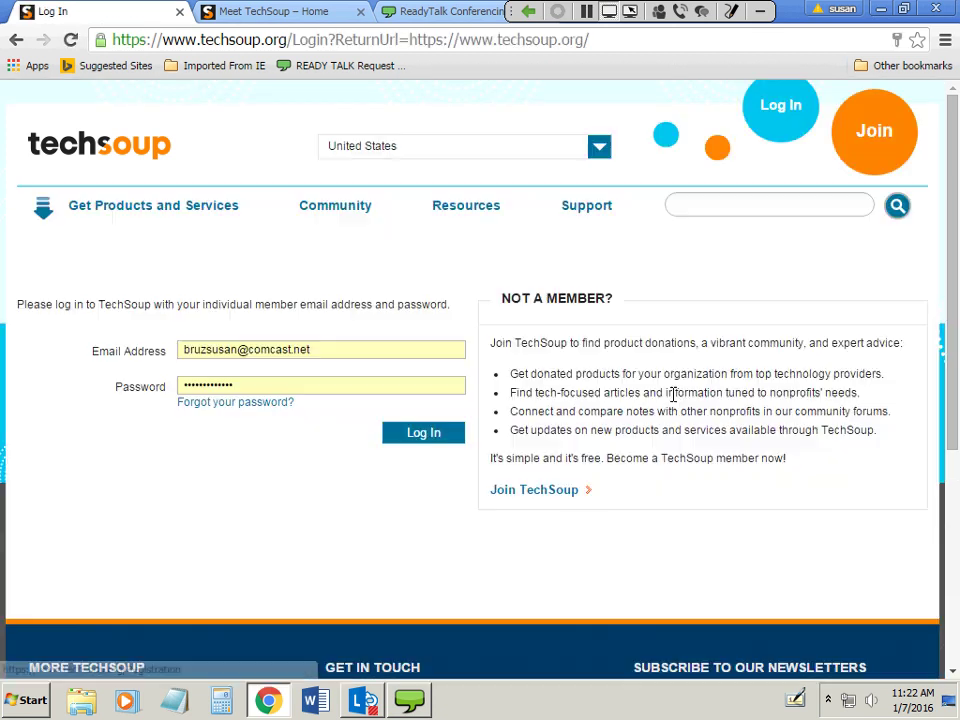
{"action": "triple_click", "coordinate": [236, 349]}
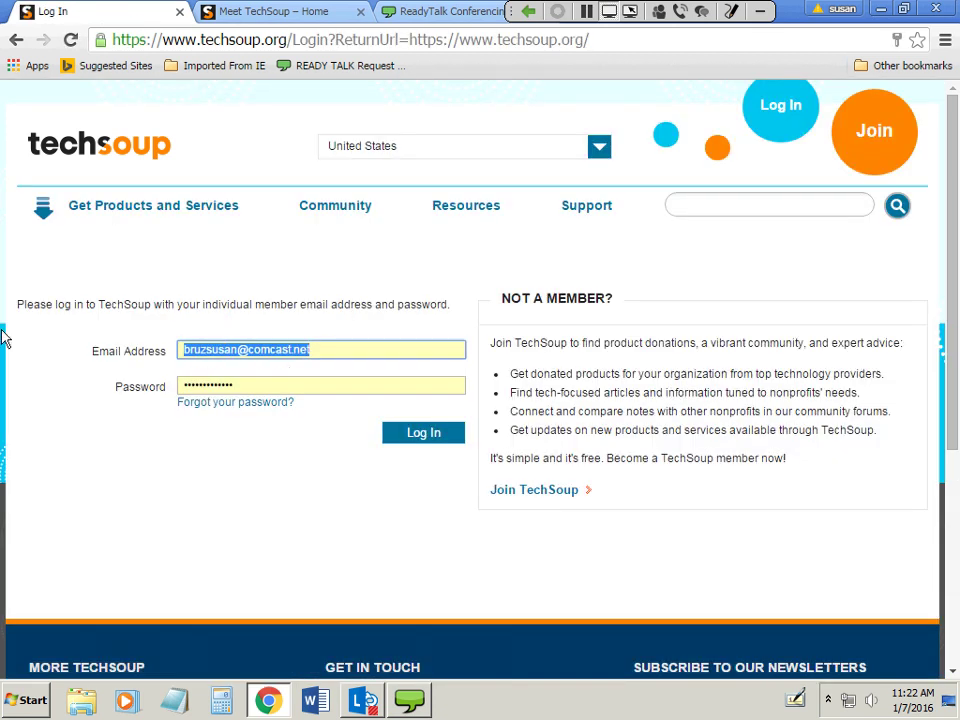
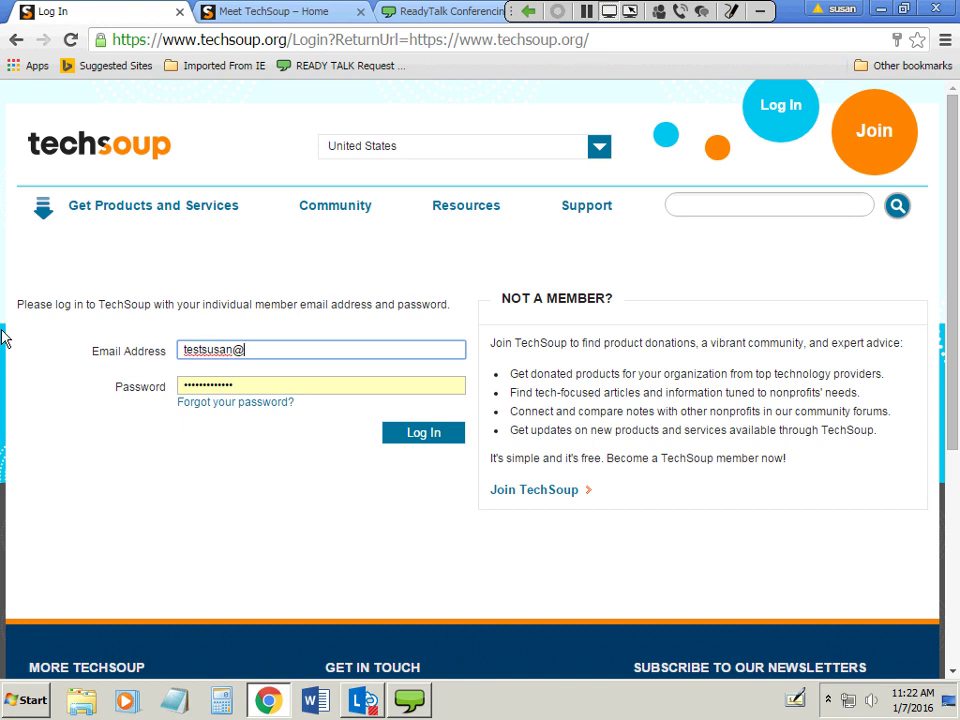
{"action": "key", "text": "Tab"}
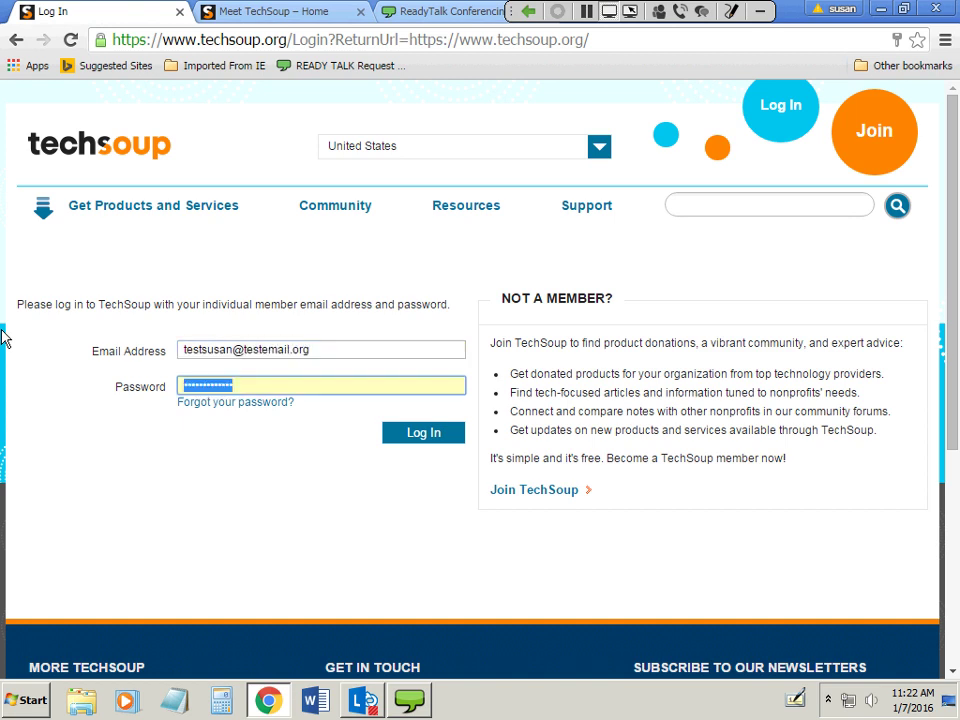
{"action": "type", "text": "••••••••••"}
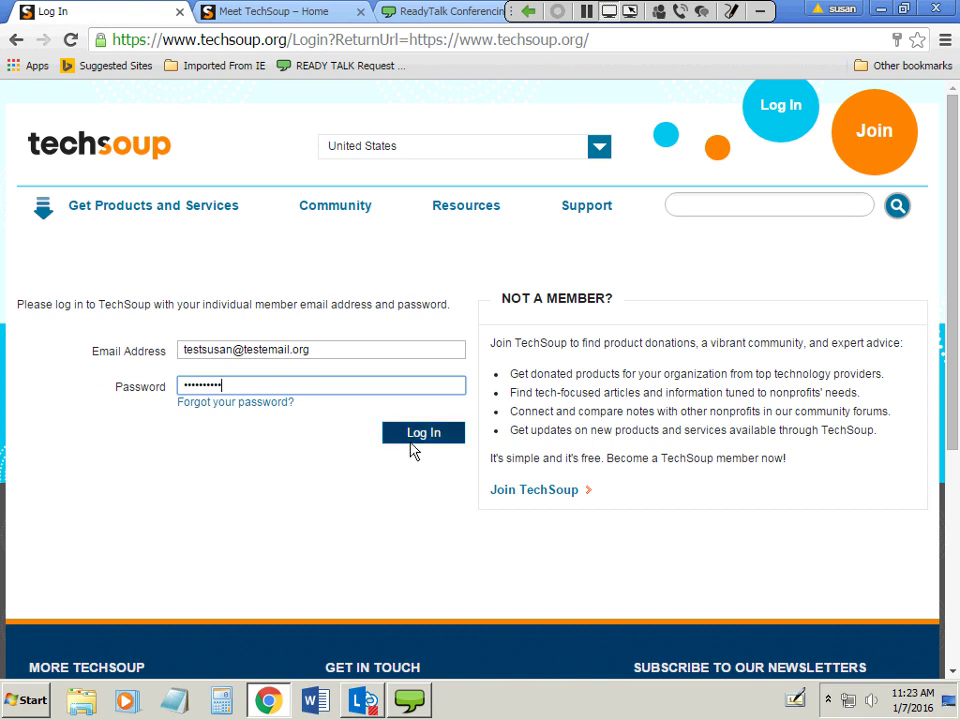
{"action": "left_click", "coordinate": [410, 436]}
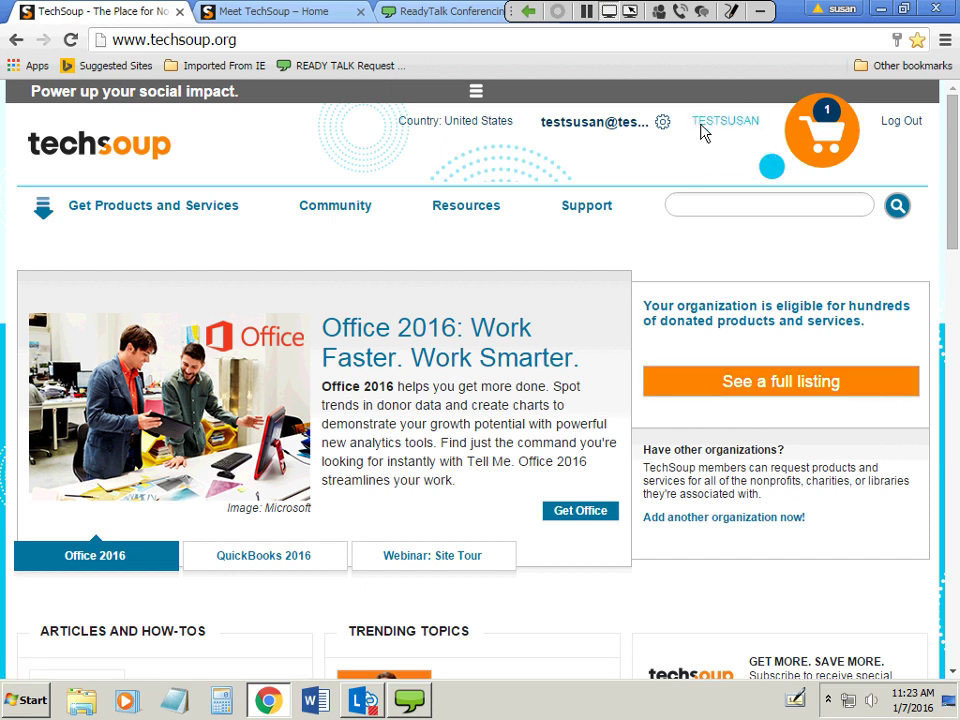
Open Check Your Eligibility and select the registered organization to list its donation programs.
{"action": "left_click", "coordinate": [115, 205]}
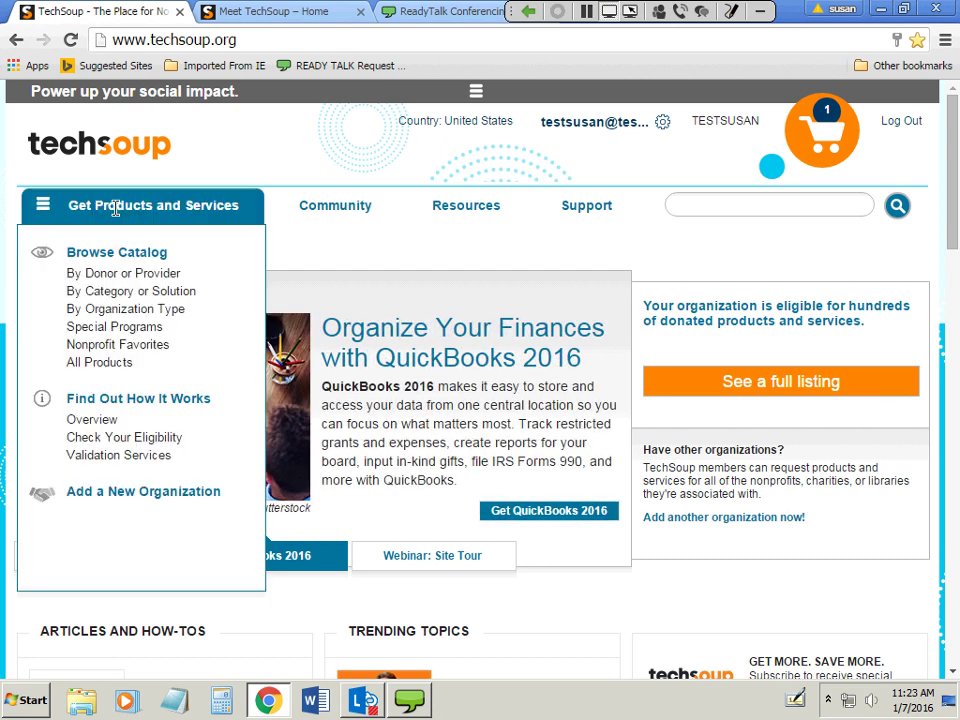
{"action": "left_click", "coordinate": [152, 447]}
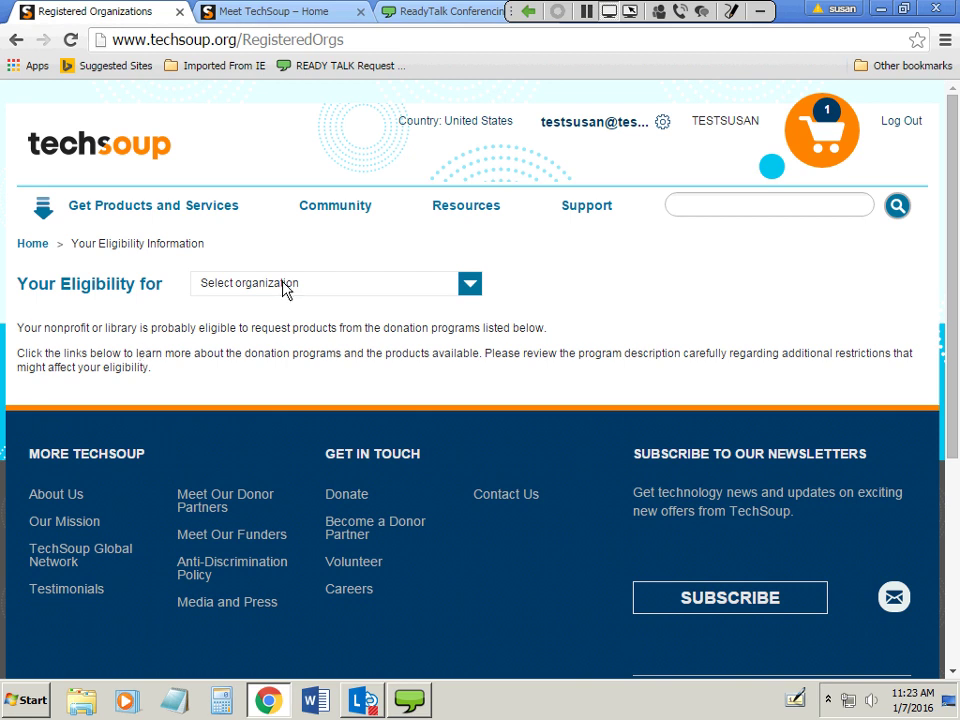
{"action": "left_click", "coordinate": [286, 287]}
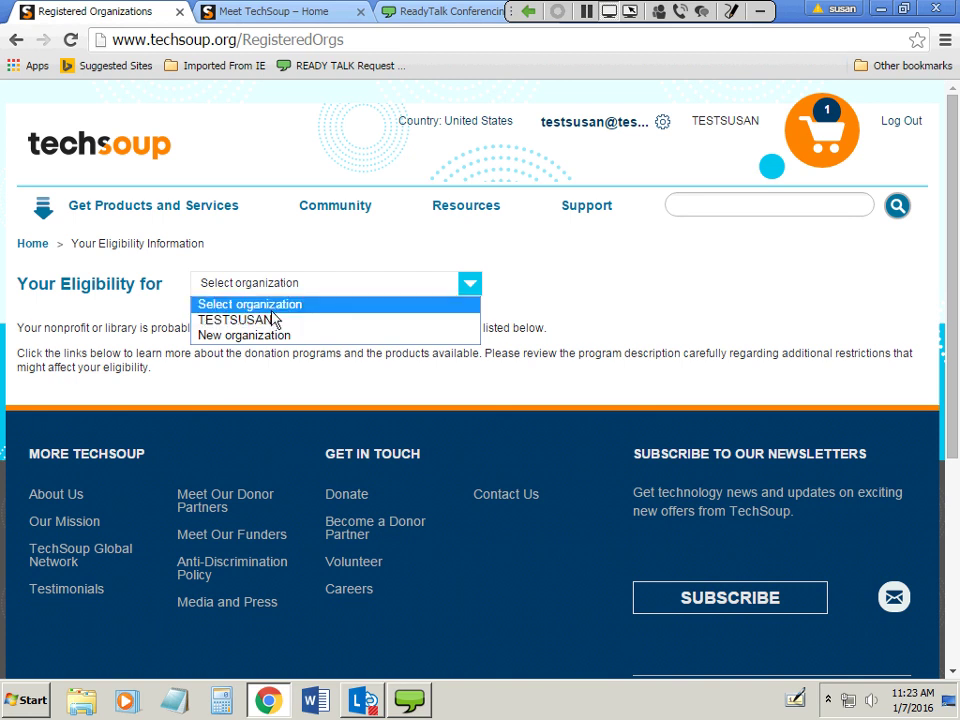
{"action": "left_click", "coordinate": [270, 308]}
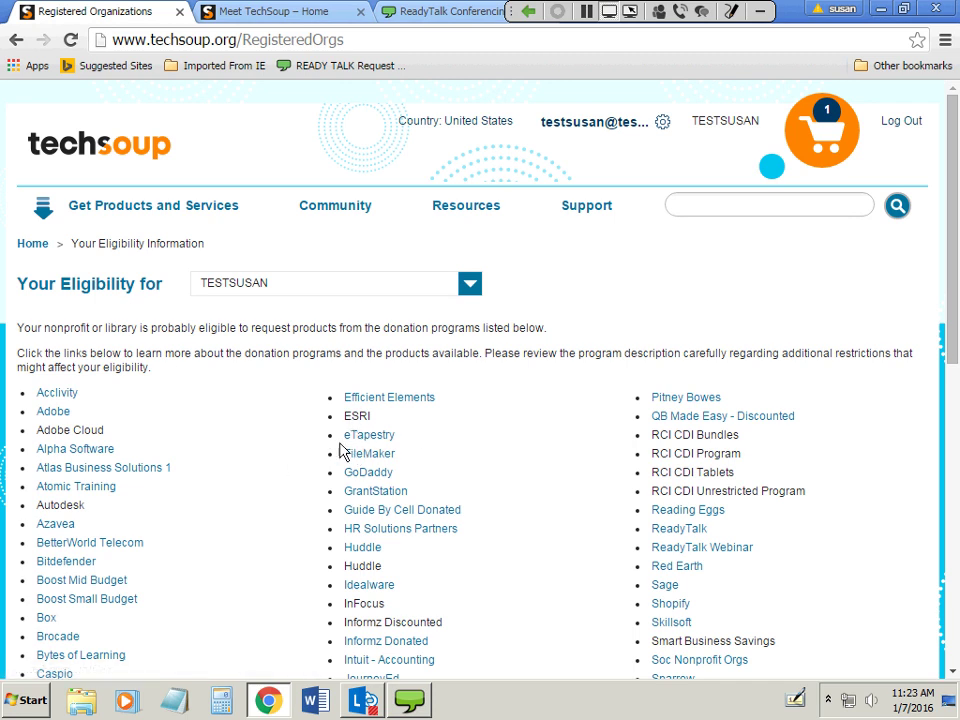
{"action": "scroll", "coordinate": [307, 428], "scroll_direction": "down", "scroll_amount": 2}
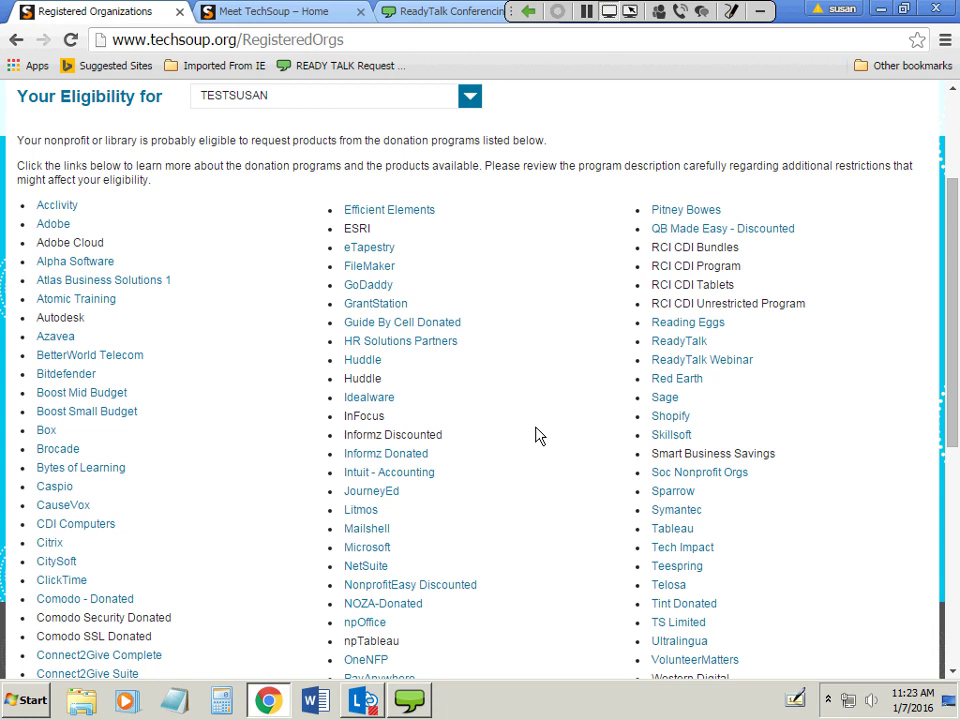
{"action": "scroll", "coordinate": [508, 570], "scroll_direction": "up", "scroll_amount": 2}
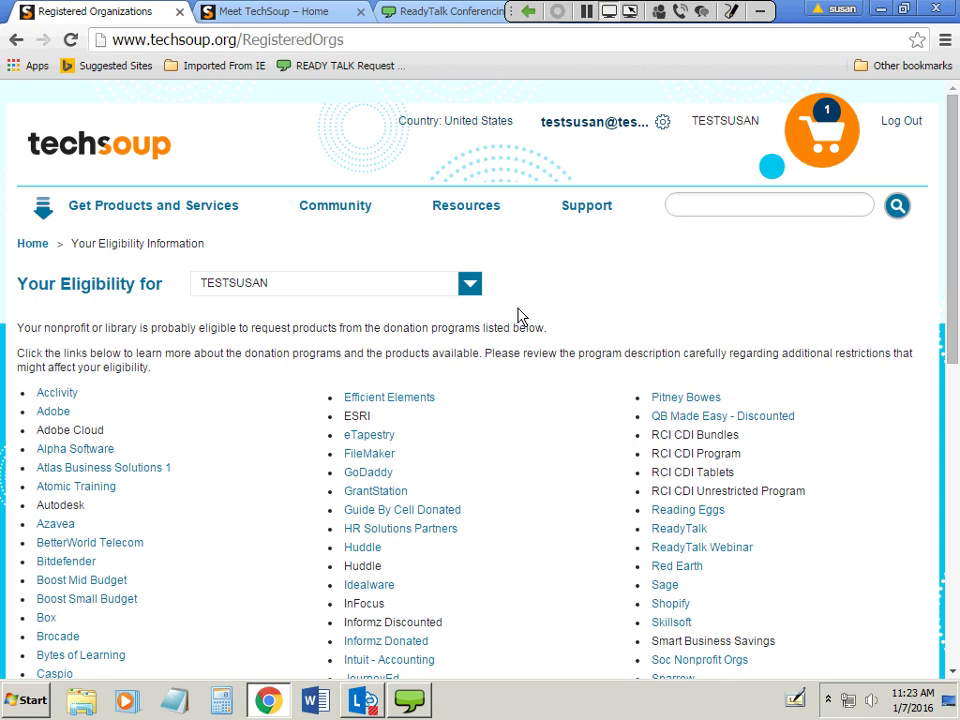
Open the Microsoft donation program page and browse its product catalog.
{"action": "left_click", "coordinate": [147, 205]}
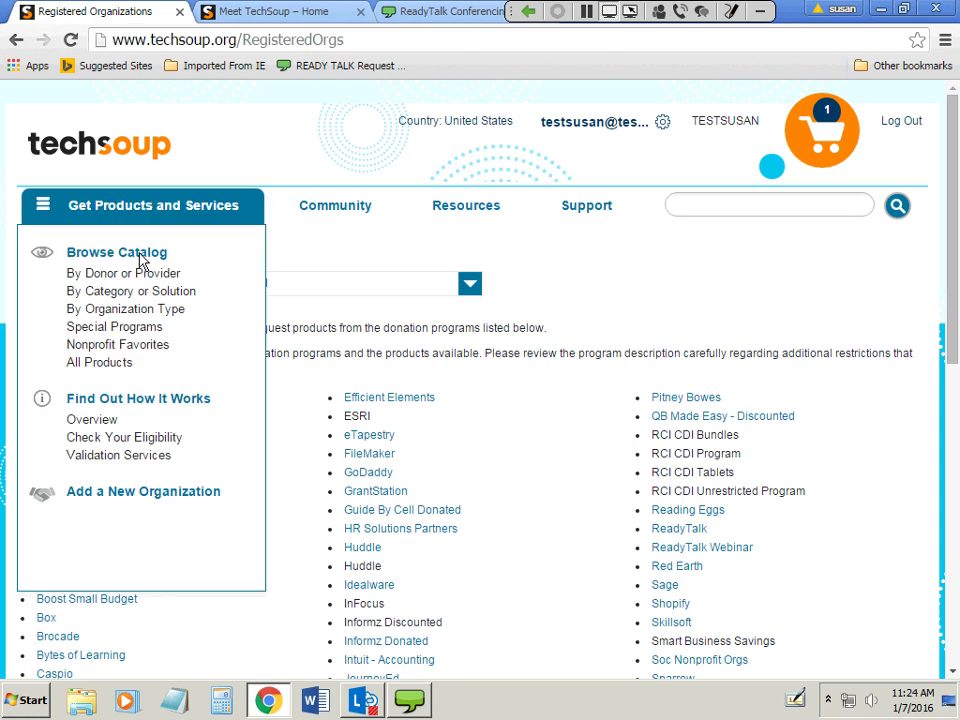
{"action": "mouse_move", "coordinate": [143, 275]}
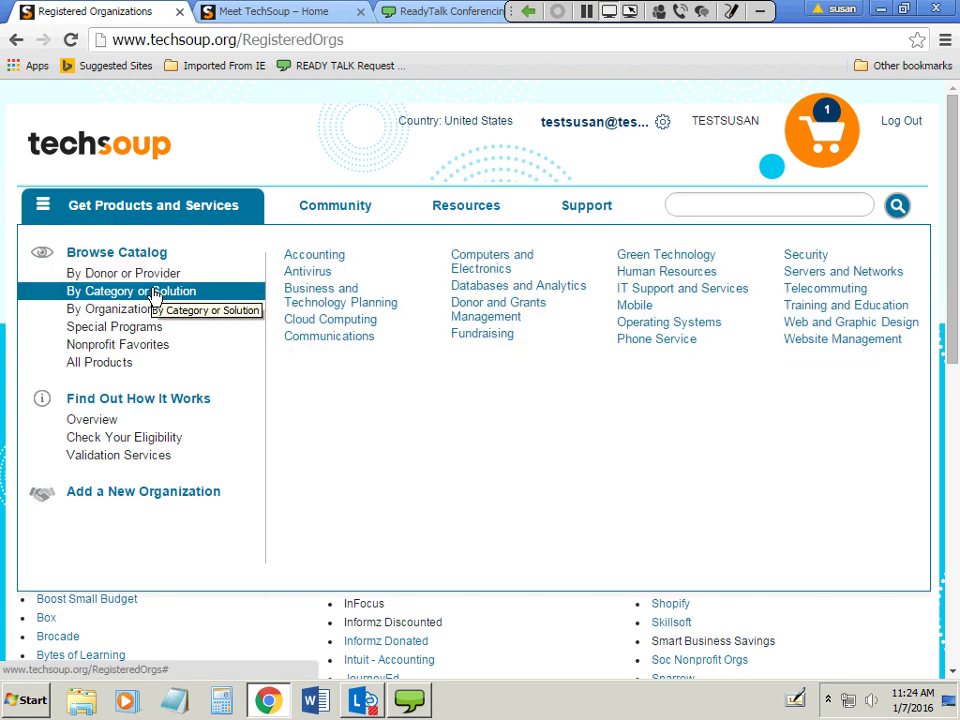
{"action": "mouse_move", "coordinate": [128, 318]}
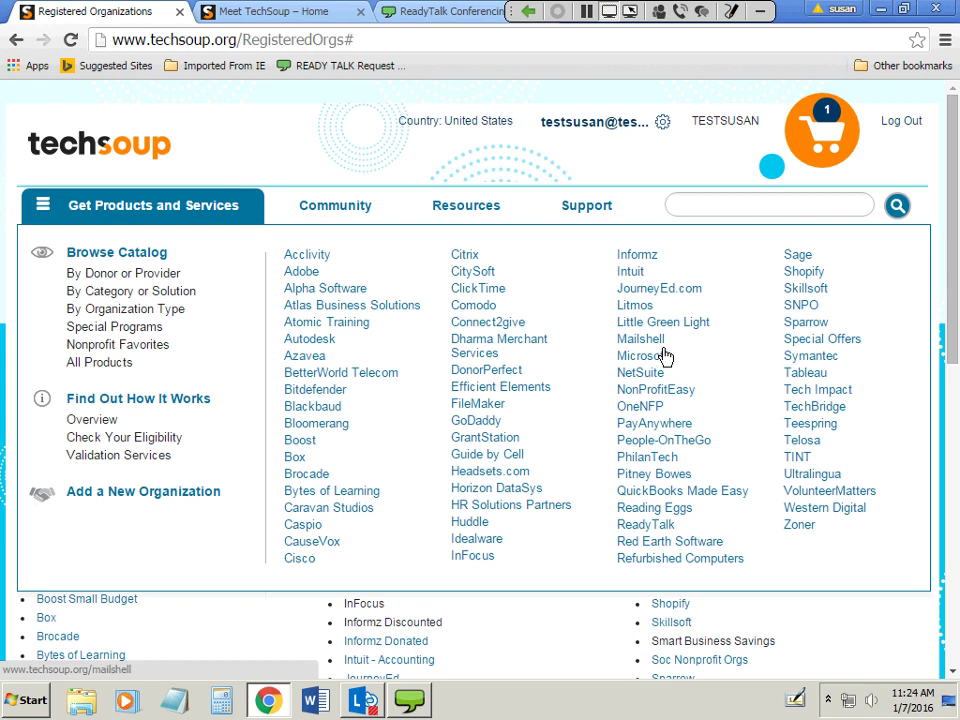
{"action": "left_click", "coordinate": [658, 357]}
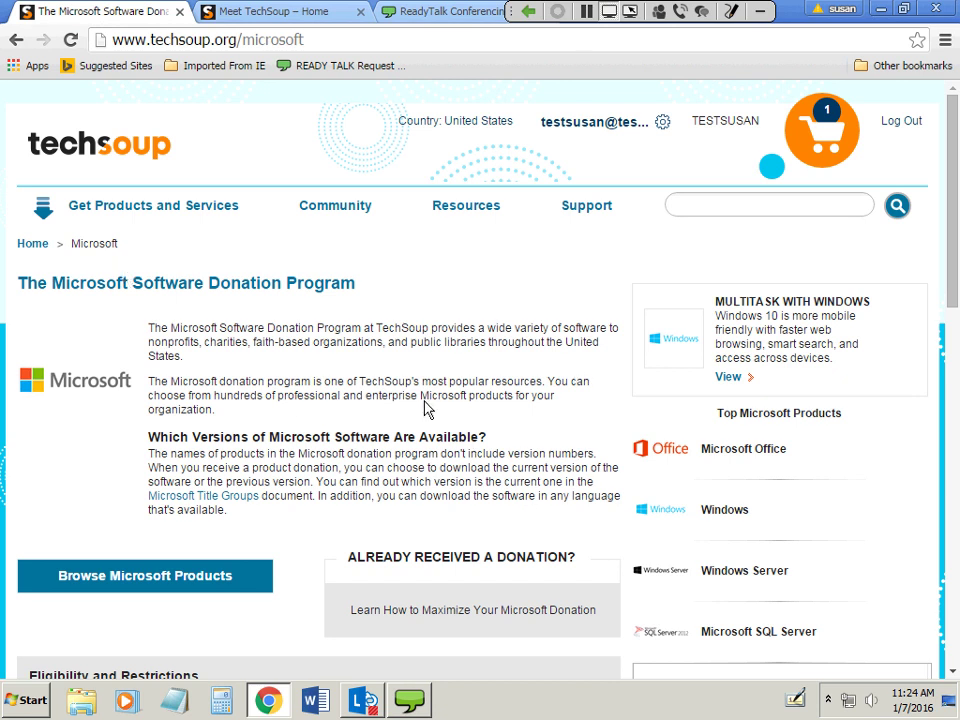
{"action": "scroll", "coordinate": [146, 392], "scroll_direction": "down", "scroll_amount": 2}
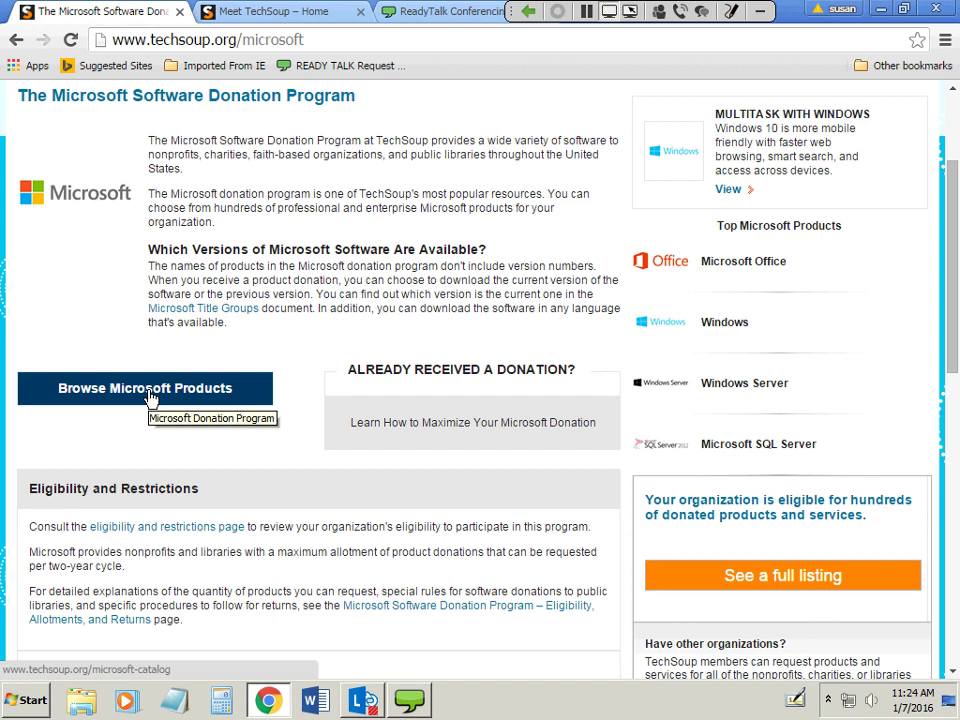
{"action": "left_click", "coordinate": [149, 396]}
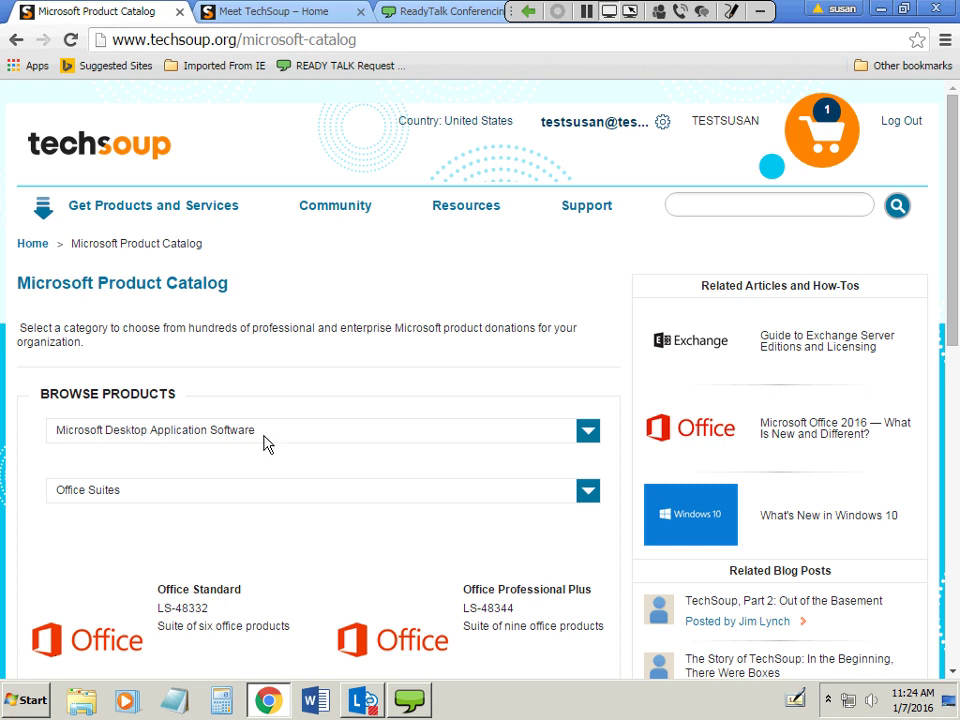
{"action": "left_click", "coordinate": [590, 436]}
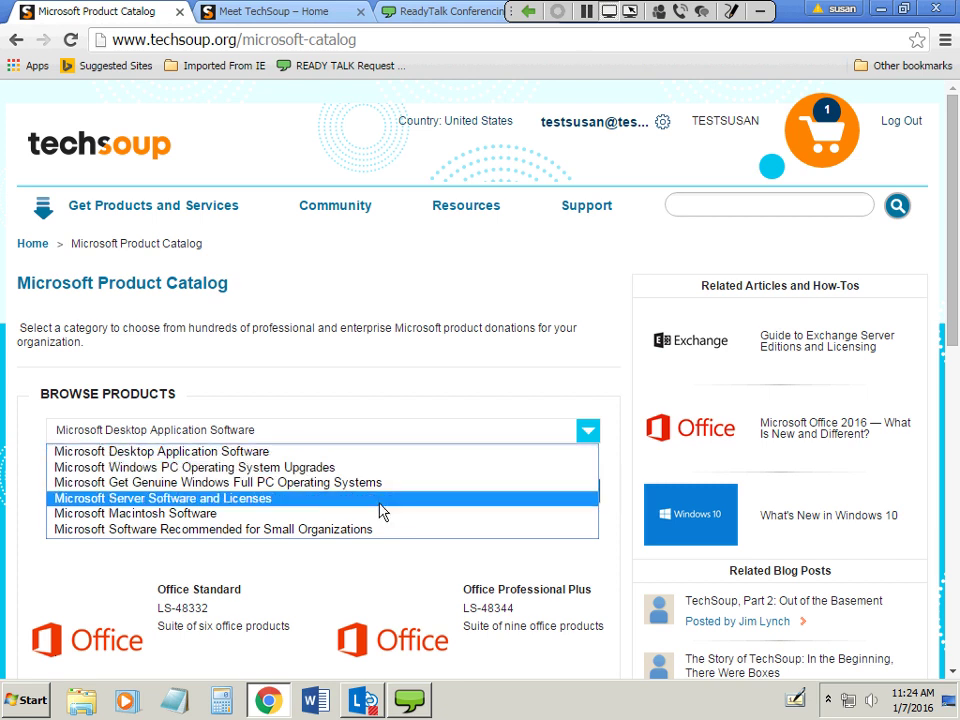
{"action": "left_click", "coordinate": [281, 448]}
{"action": "left_click", "coordinate": [118, 490]}
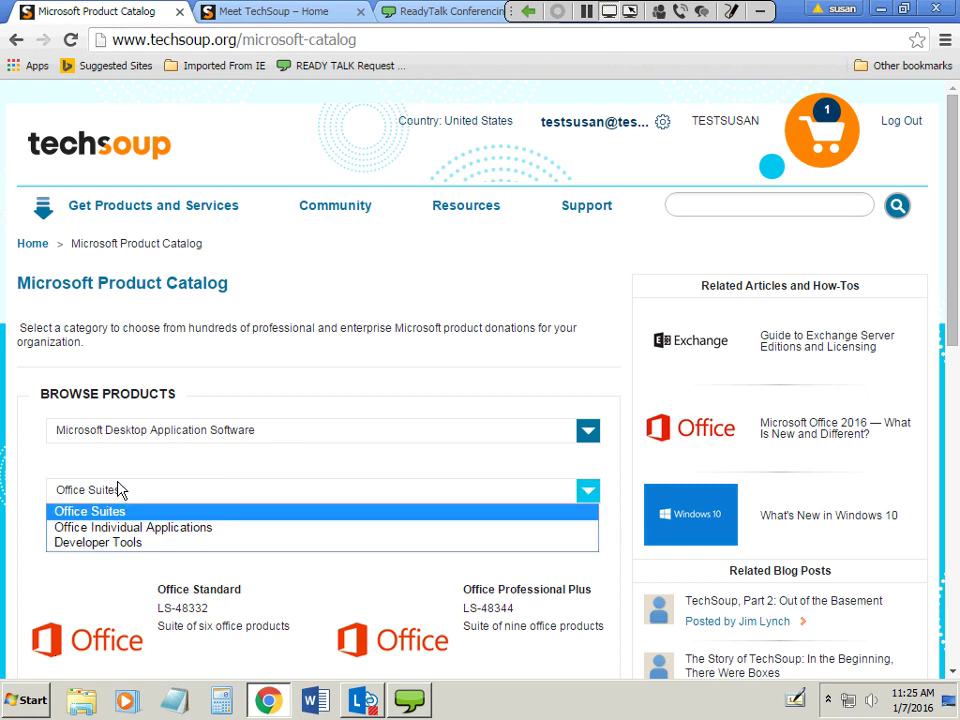
{"action": "left_click", "coordinate": [116, 470]}
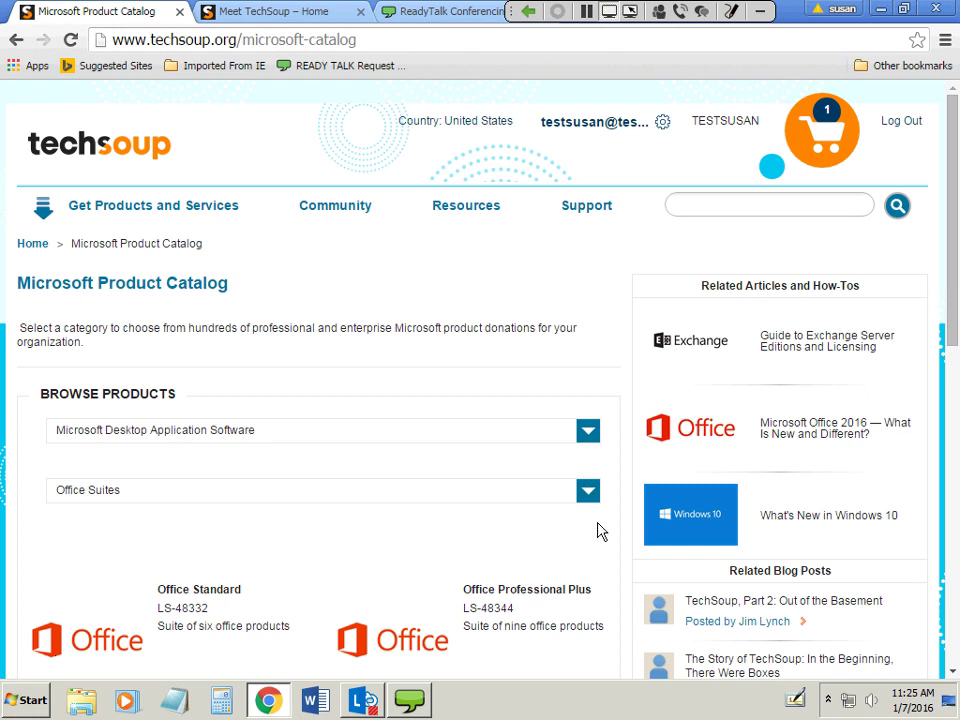
{"action": "scroll", "coordinate": [598, 531], "scroll_direction": "down", "scroll_amount": 2}
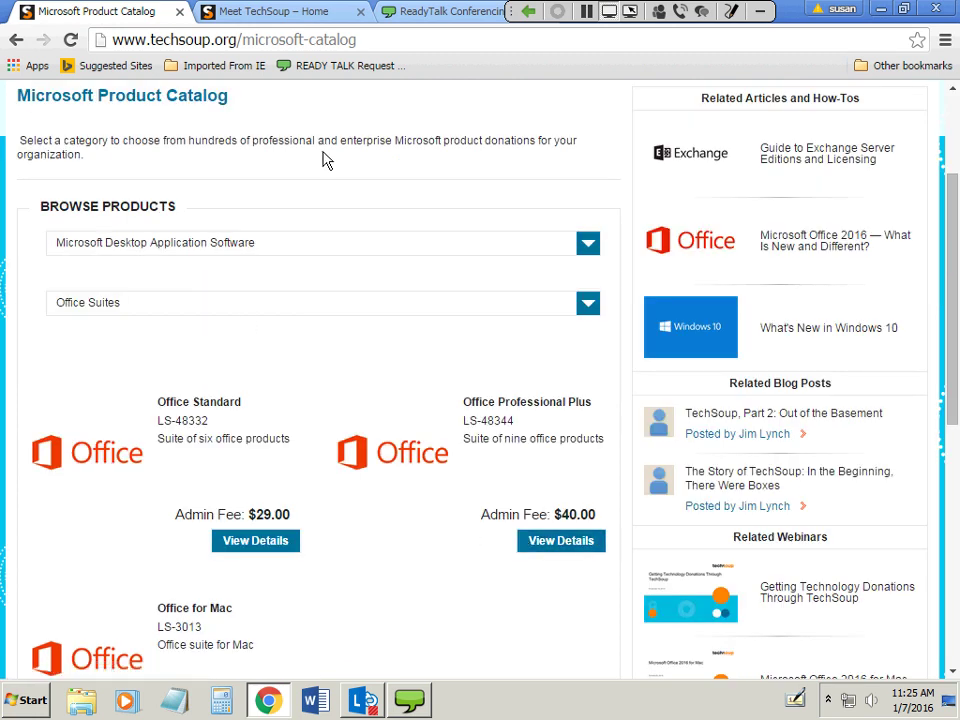
{"action": "scroll", "coordinate": [726, 364], "scroll_direction": "up", "scroll_amount": 2}
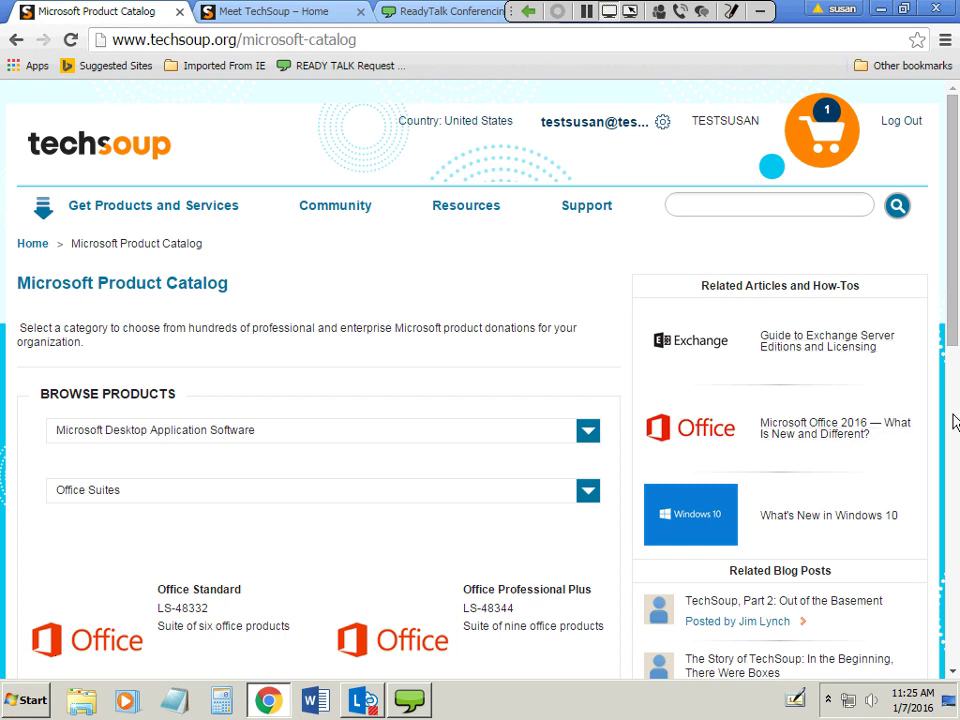
{"action": "left_click_drag", "start_coordinate": [953, 333], "coordinate": [955, 462]}
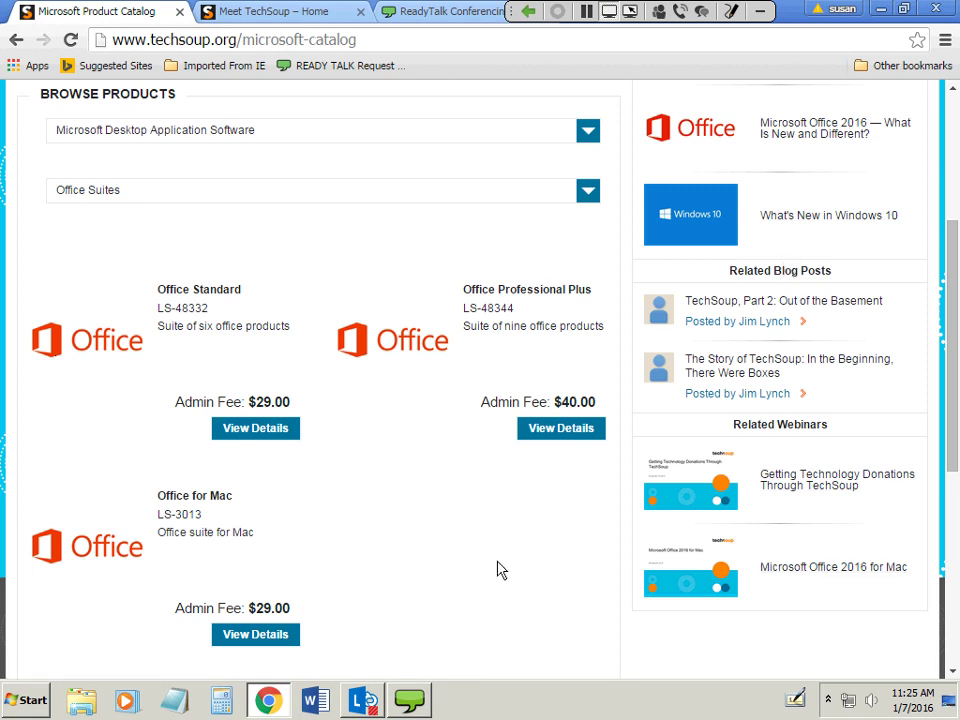
{"action": "scroll", "coordinate": [500, 570], "scroll_direction": "up", "scroll_amount": 1}
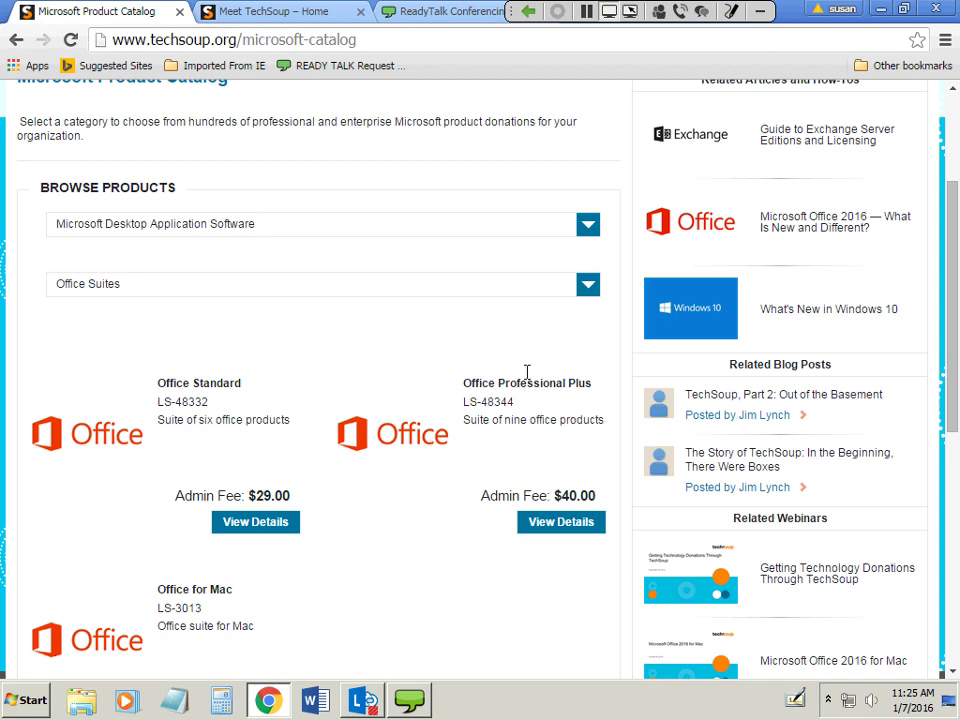
Open the Office Professional Plus page and read its volume licensing and Software Assurance details.
{"action": "left_click", "coordinate": [580, 530]}
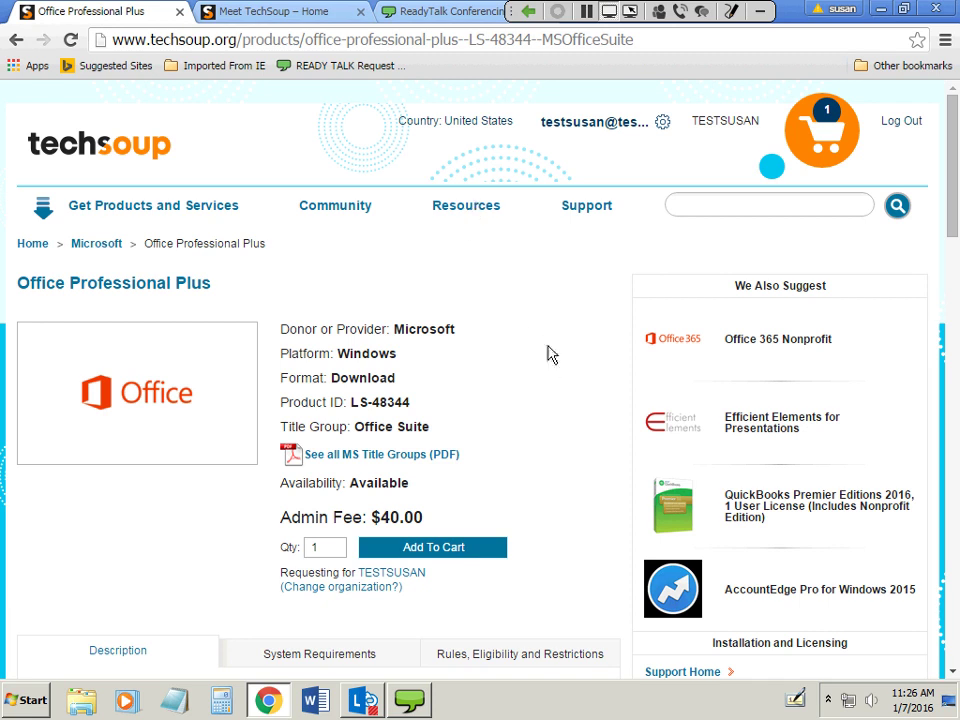
{"action": "scroll", "coordinate": [558, 420], "scroll_direction": "down", "scroll_amount": 3}
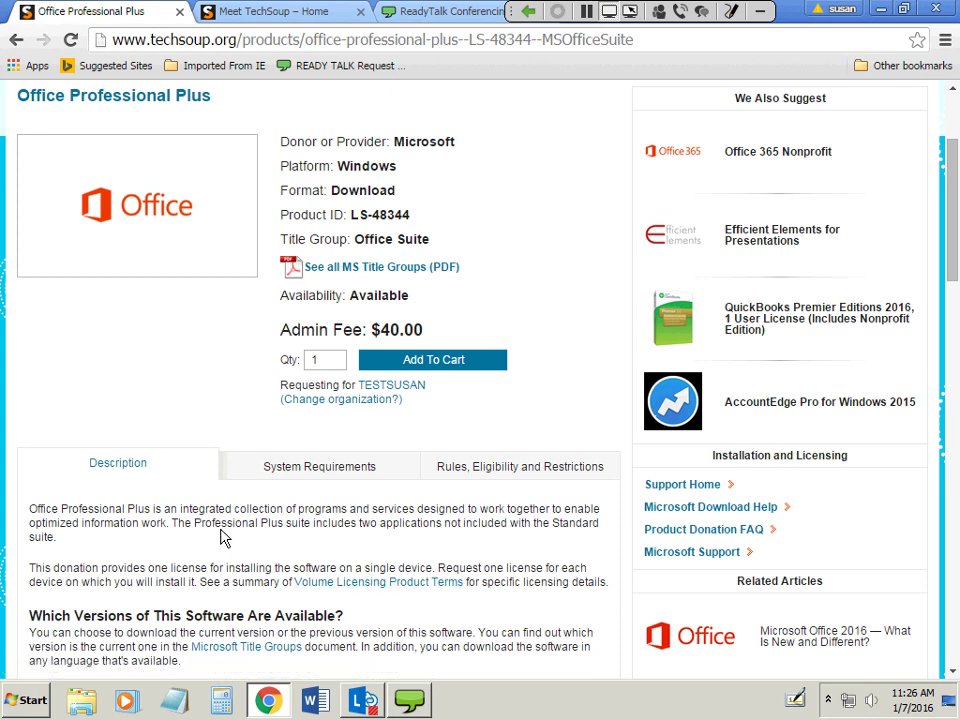
{"action": "scroll", "coordinate": [222, 538], "scroll_direction": "down", "scroll_amount": 2}
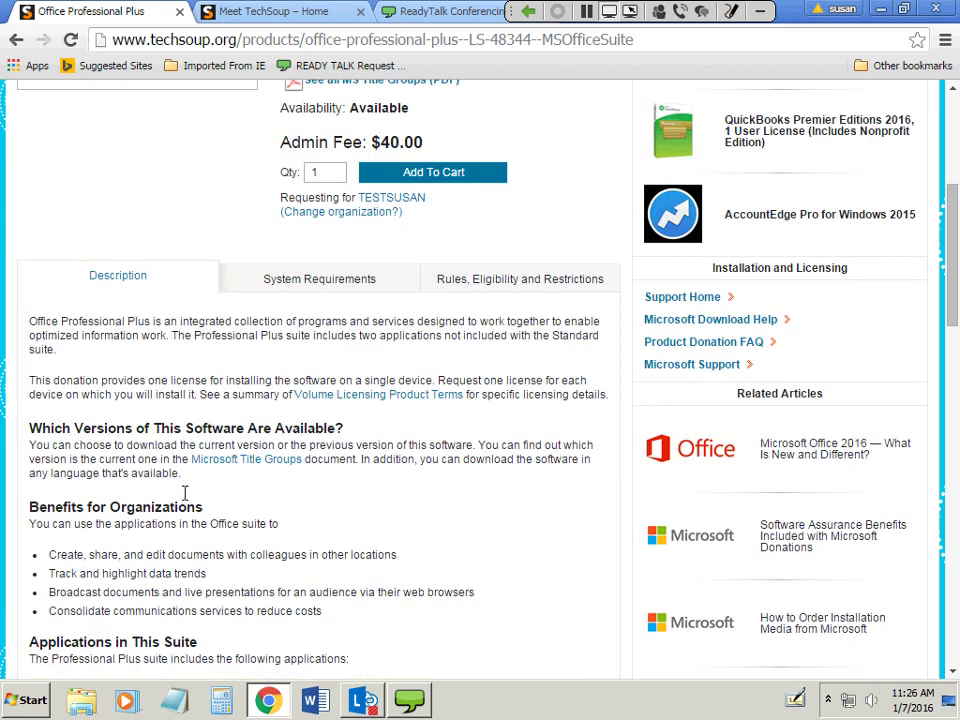
{"action": "scroll", "coordinate": [190, 495], "scroll_direction": "down", "scroll_amount": 2}
{"action": "scroll", "coordinate": [170, 374], "scroll_direction": "down", "scroll_amount": 1}
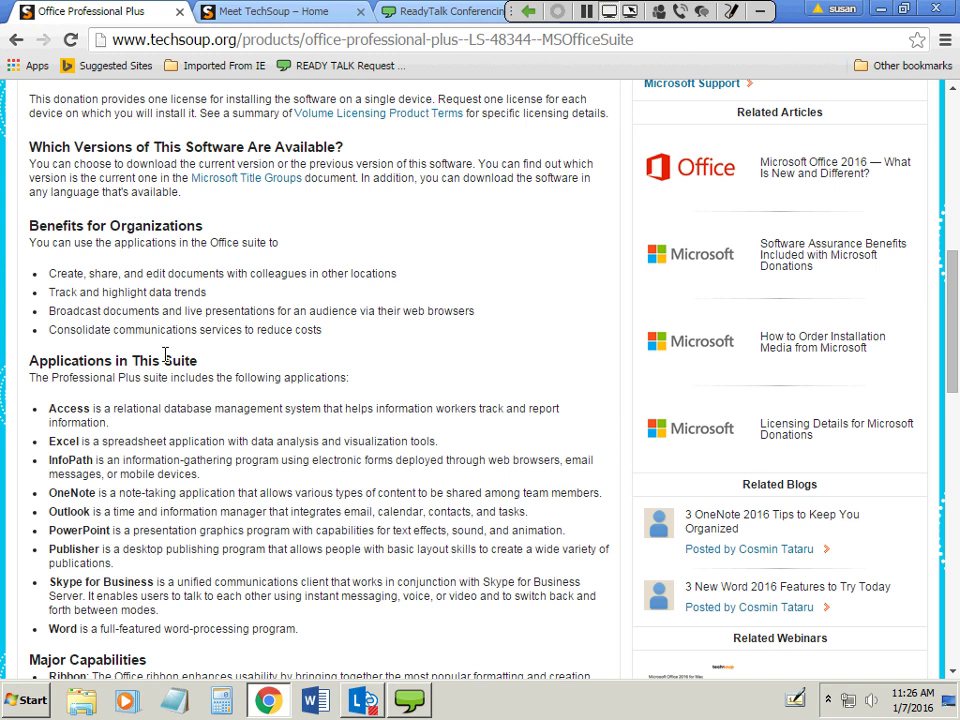
{"action": "scroll", "coordinate": [205, 425], "scroll_direction": "down", "scroll_amount": 4}
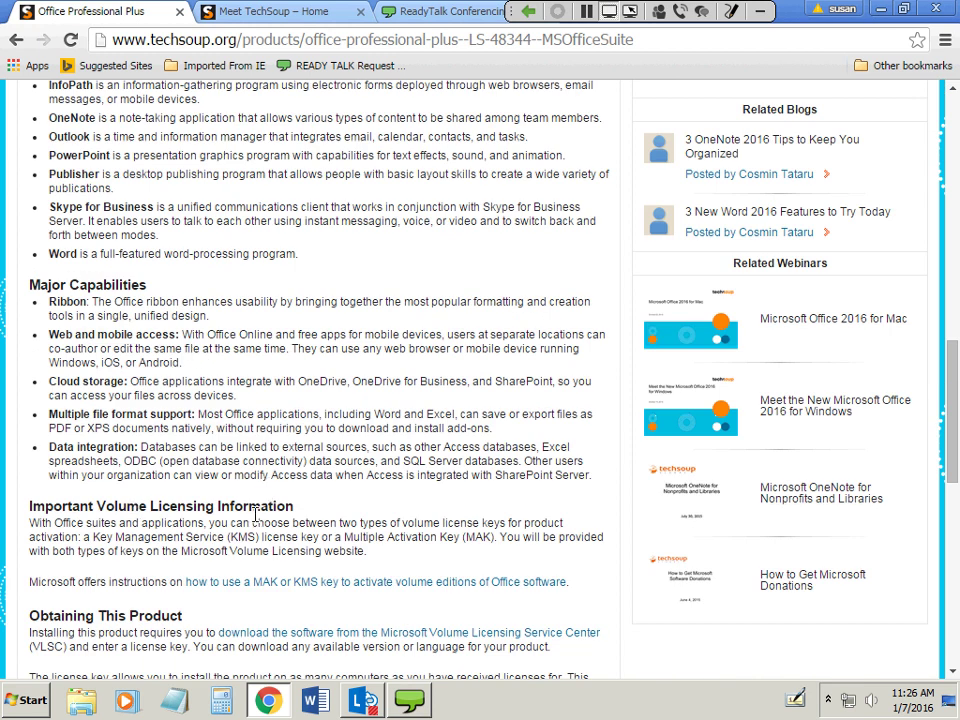
{"action": "scroll", "coordinate": [255, 513], "scroll_direction": "down", "scroll_amount": 3}
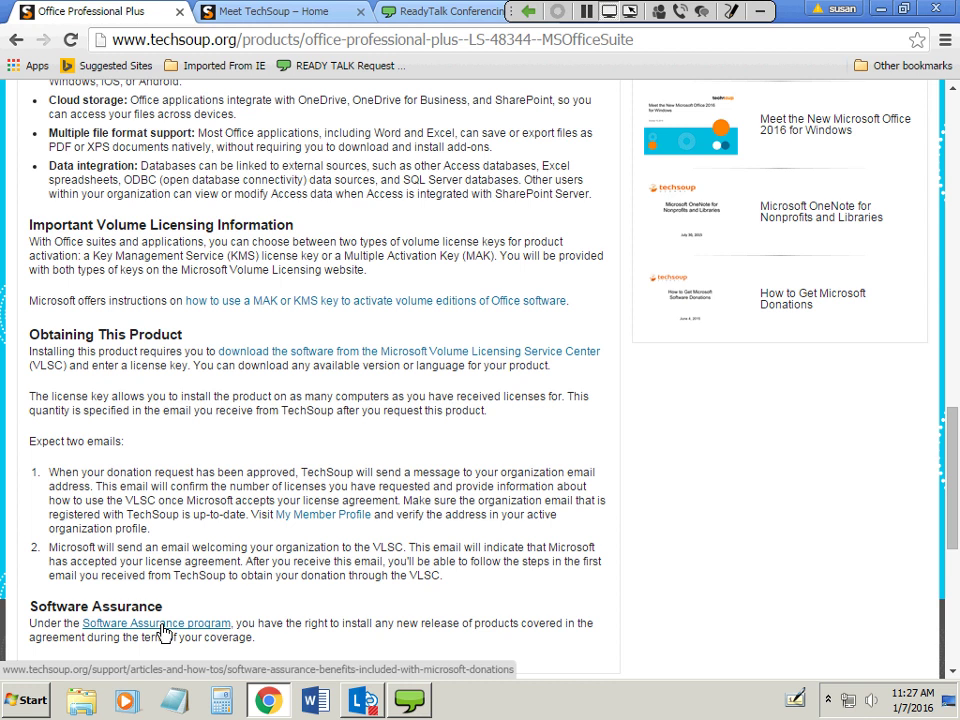
Read the Software Assurance benefits summary table, then go back to the Office Professional Plus page.
{"action": "left_click", "coordinate": [163, 630]}
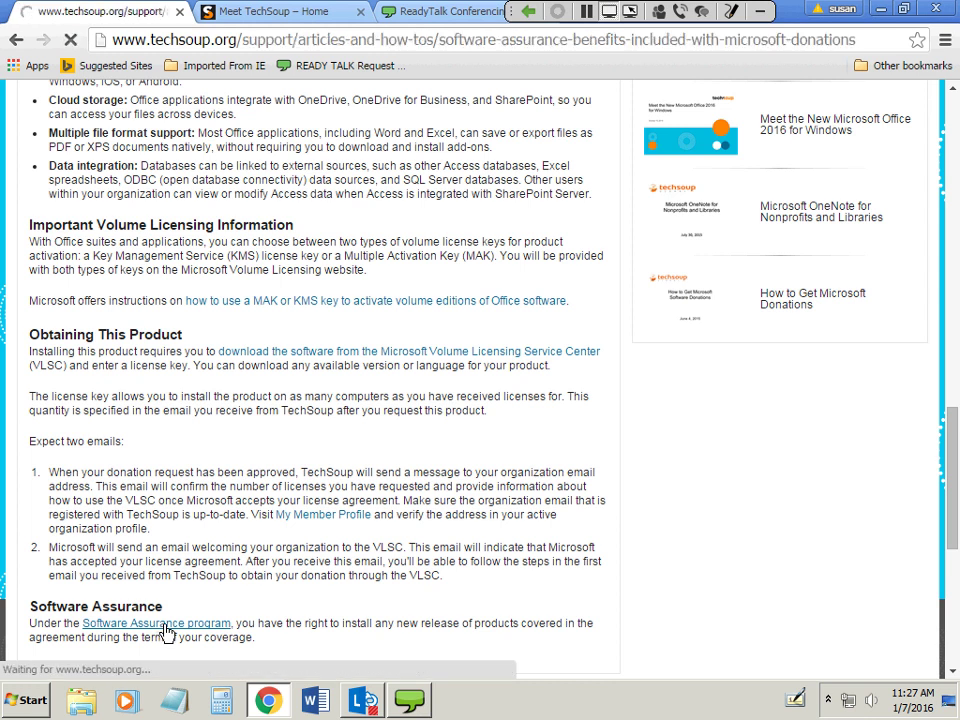
{"action": "scroll", "coordinate": [183, 527], "scroll_direction": "down", "scroll_amount": 2}
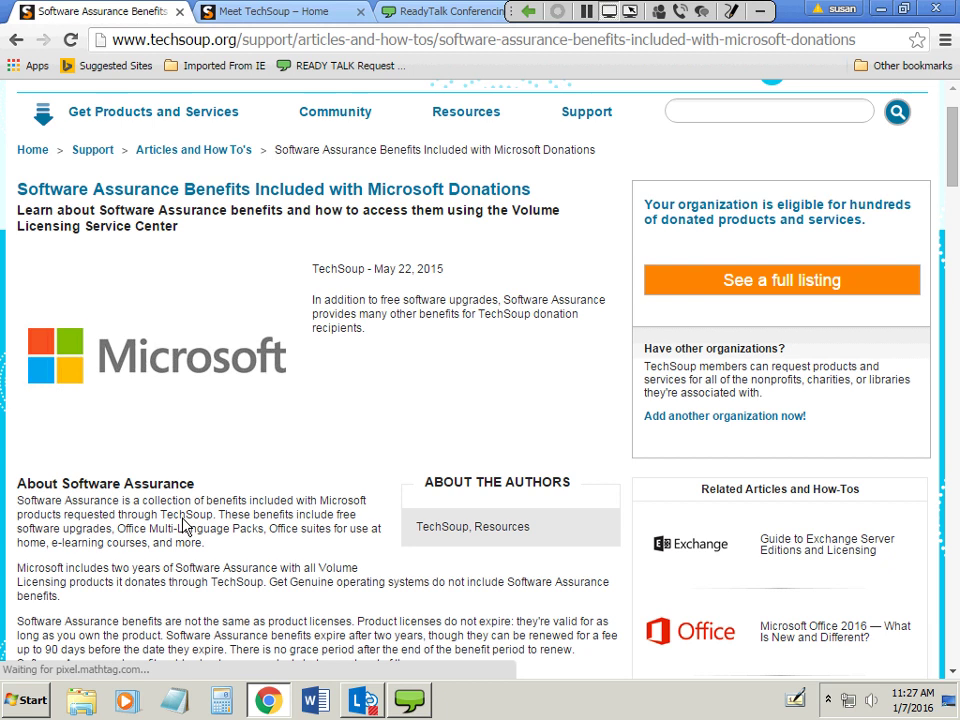
{"action": "scroll", "coordinate": [183, 527], "scroll_direction": "down", "scroll_amount": 5}
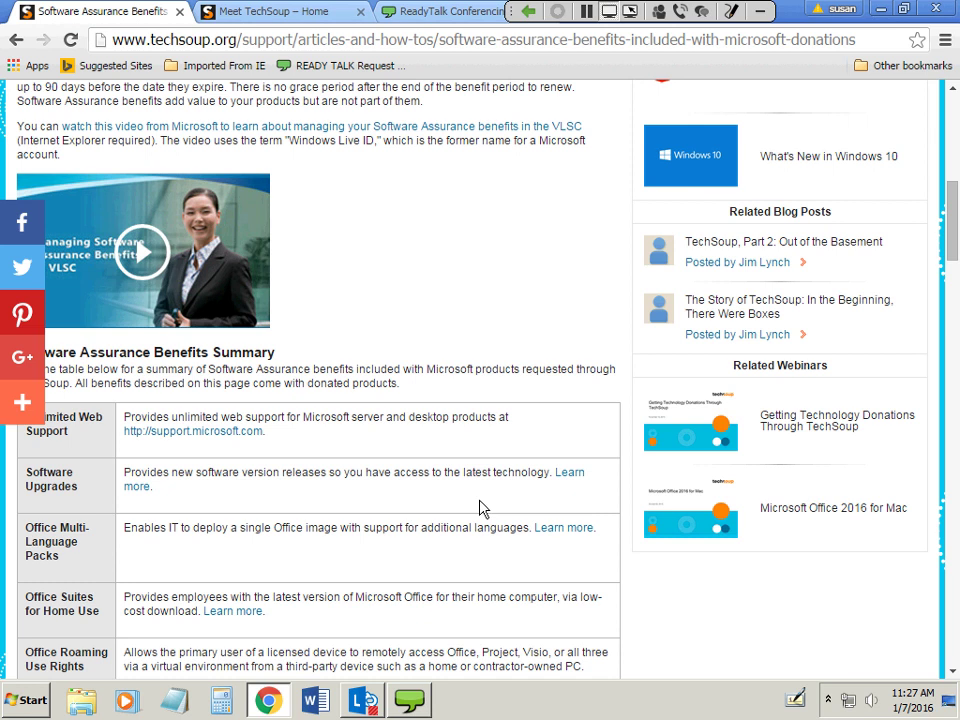
{"action": "scroll", "coordinate": [478, 508], "scroll_direction": "down", "scroll_amount": 2}
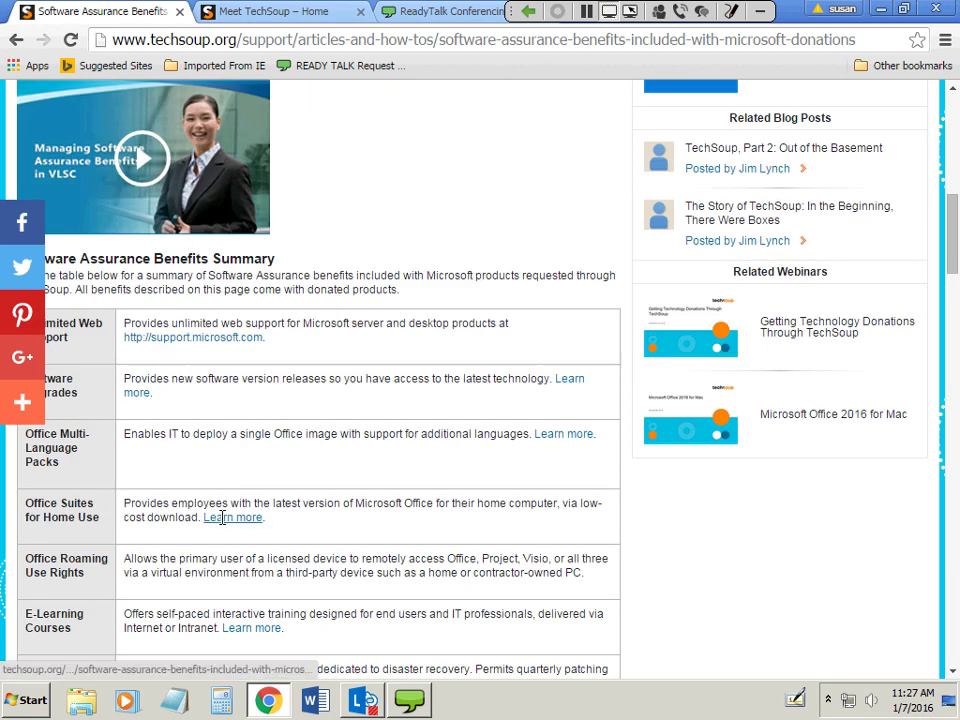
{"action": "scroll", "coordinate": [290, 545], "scroll_direction": "down", "scroll_amount": 2}
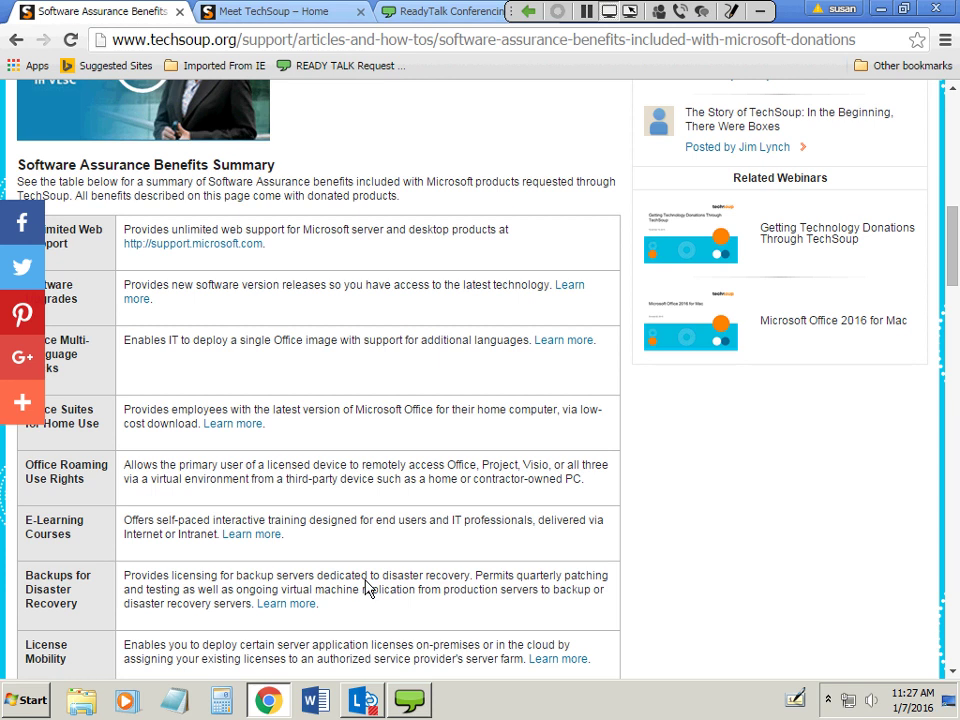
{"action": "scroll", "coordinate": [367, 585], "scroll_direction": "down", "scroll_amount": 3}
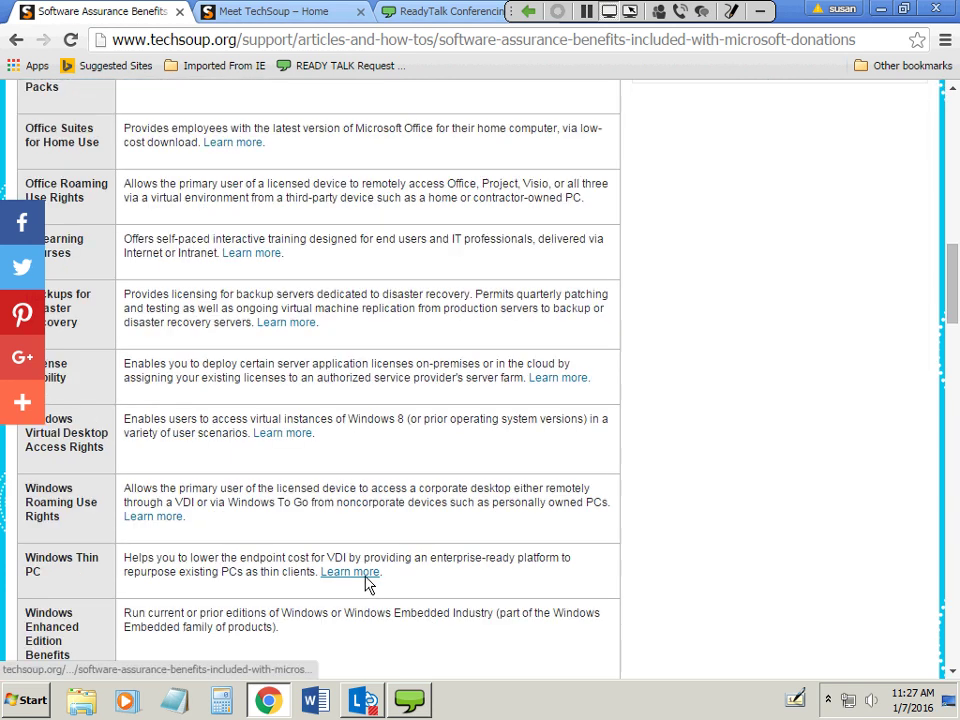
{"action": "scroll", "coordinate": [367, 583], "scroll_direction": "down", "scroll_amount": 2}
{"action": "scroll", "coordinate": [367, 585], "scroll_direction": "down", "scroll_amount": 1}
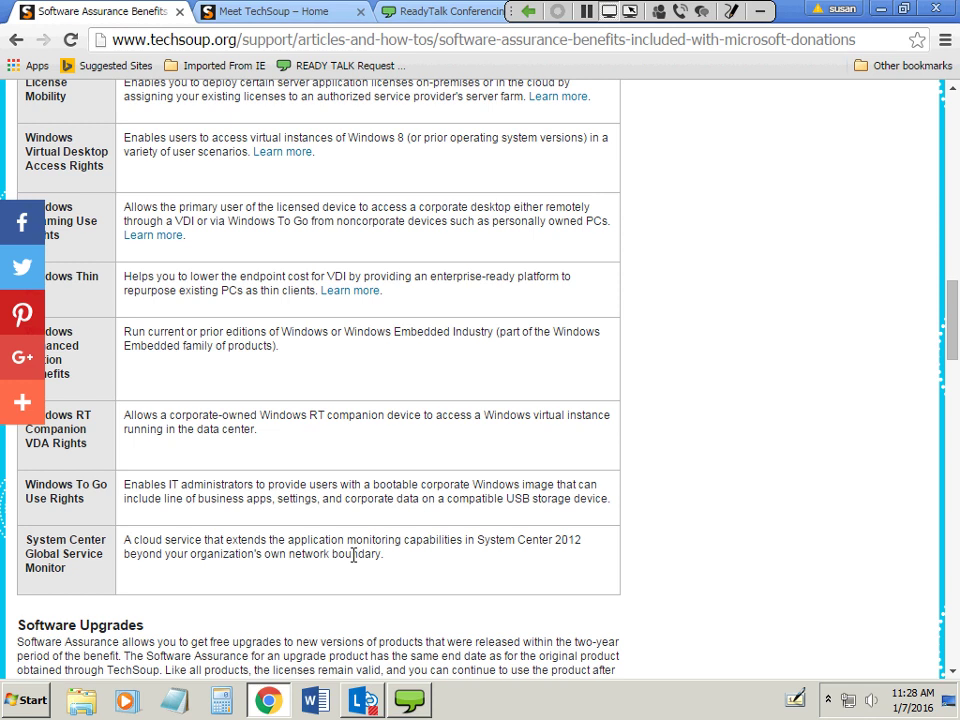
{"action": "scroll", "coordinate": [349, 560], "scroll_direction": "up", "scroll_amount": 8}
{"action": "scroll", "coordinate": [349, 537], "scroll_direction": "up", "scroll_amount": 2}
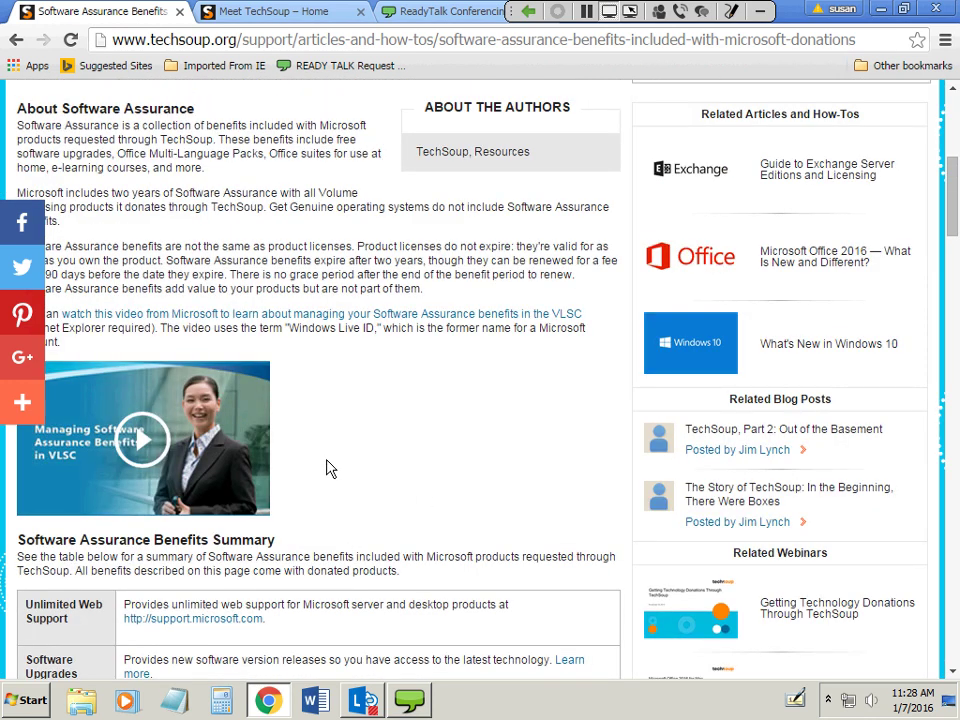
{"action": "scroll", "coordinate": [425, 515], "scroll_direction": "up", "scroll_amount": 3}
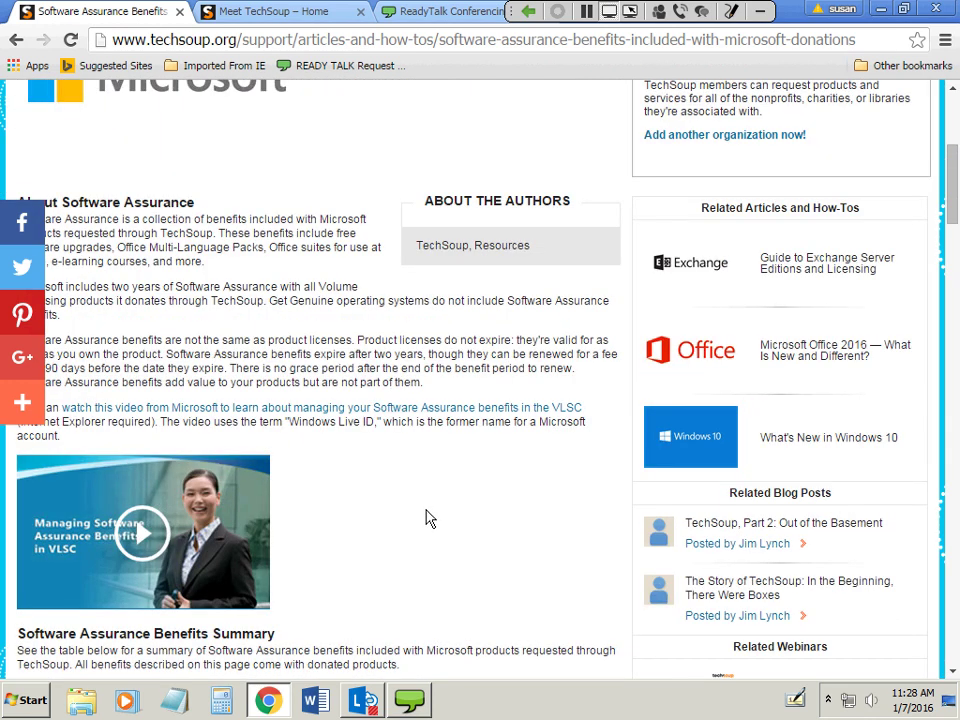
{"action": "left_click", "coordinate": [16, 40]}
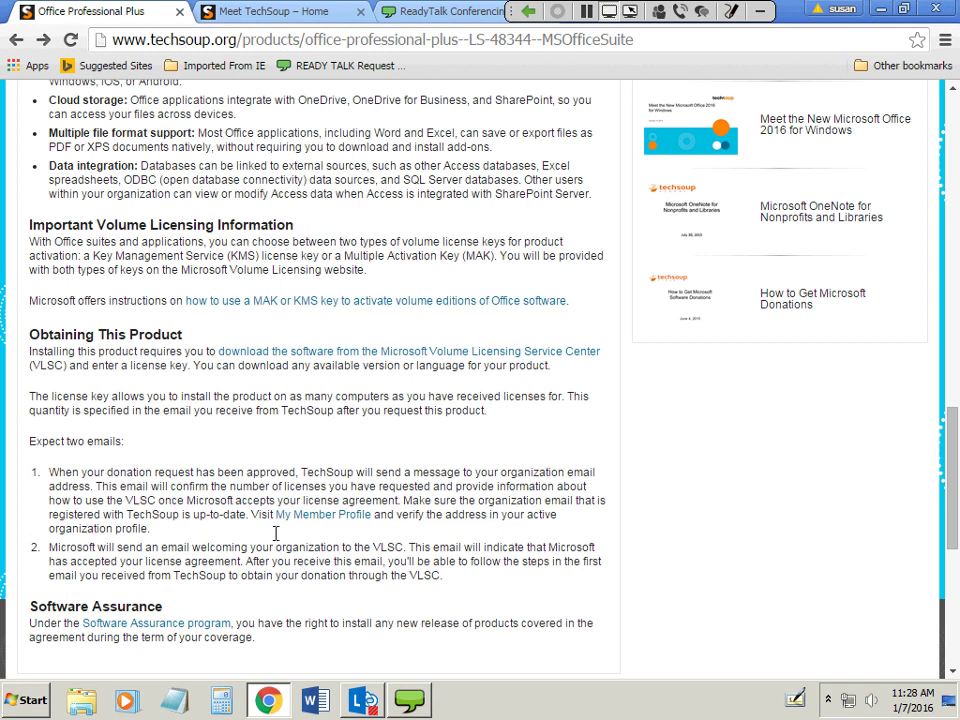
Scroll back up the Office Professional Plus page to its $40.00 admin fee listing.
{"action": "scroll", "coordinate": [276, 533], "scroll_direction": "up", "scroll_amount": 10}
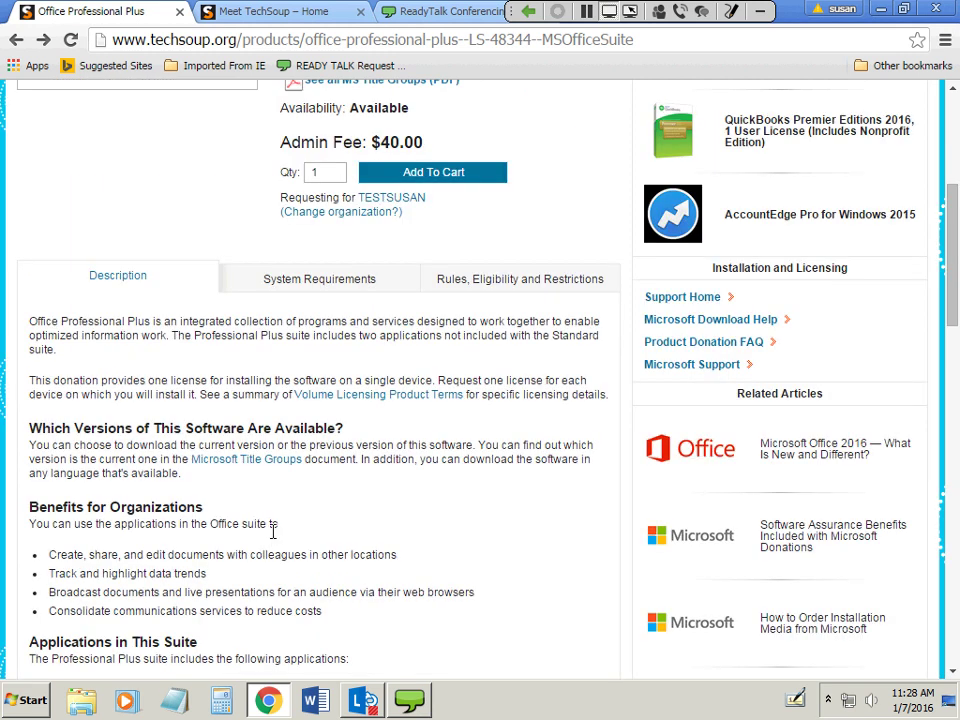
Bring up the Get Products and Services menu listing categories from Accounting to Website Management.
{"action": "scroll", "coordinate": [272, 533], "scroll_direction": "up", "scroll_amount": 4}
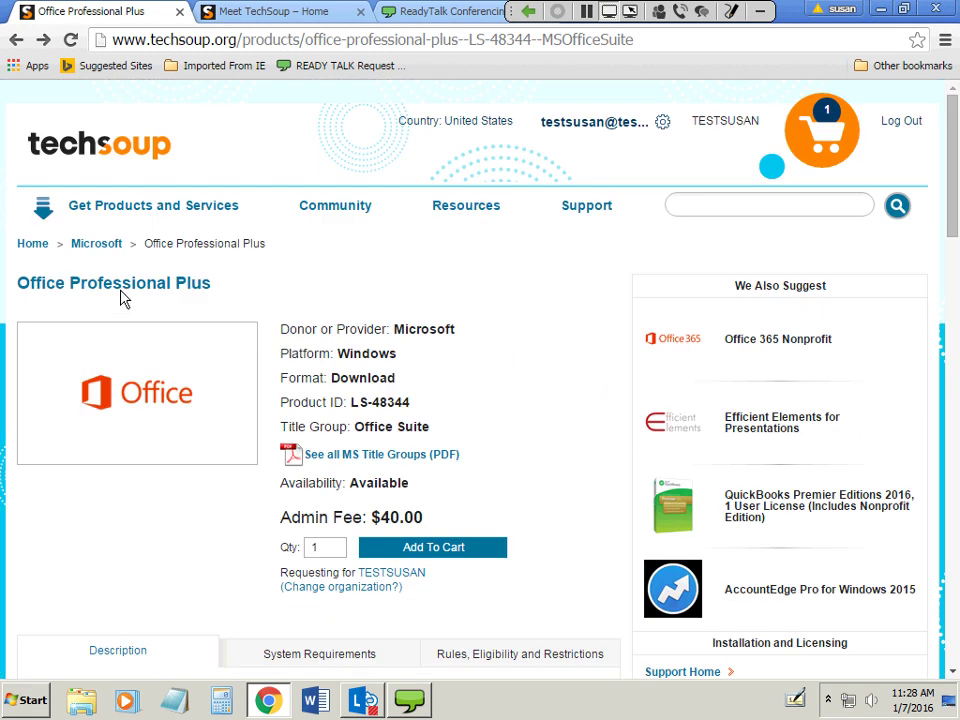
{"action": "mouse_move", "coordinate": [161, 208]}
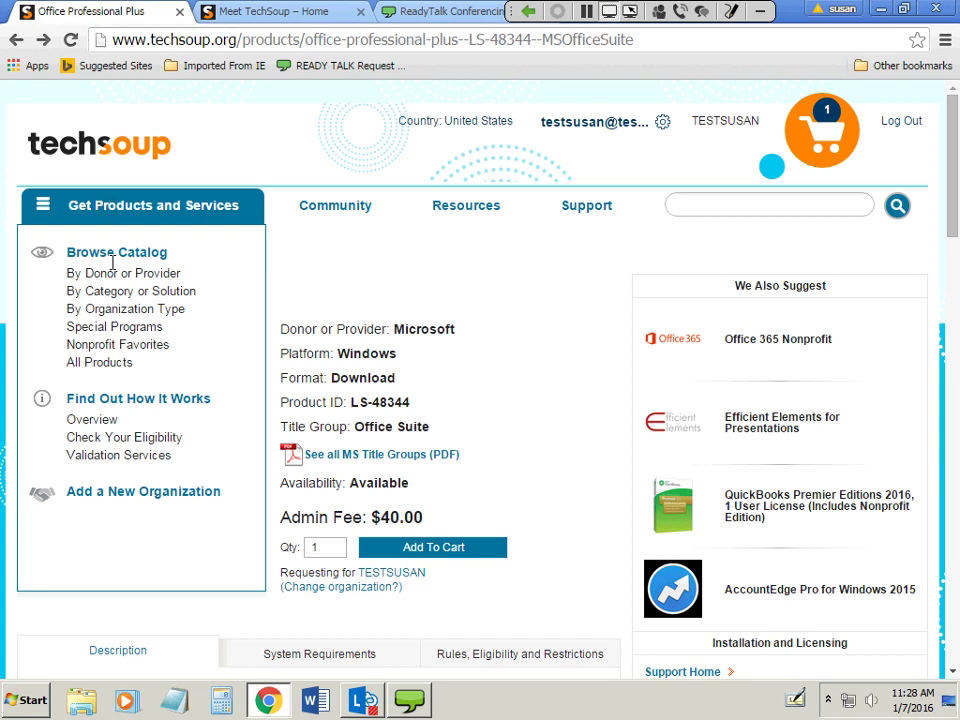
{"action": "mouse_move", "coordinate": [113, 283]}
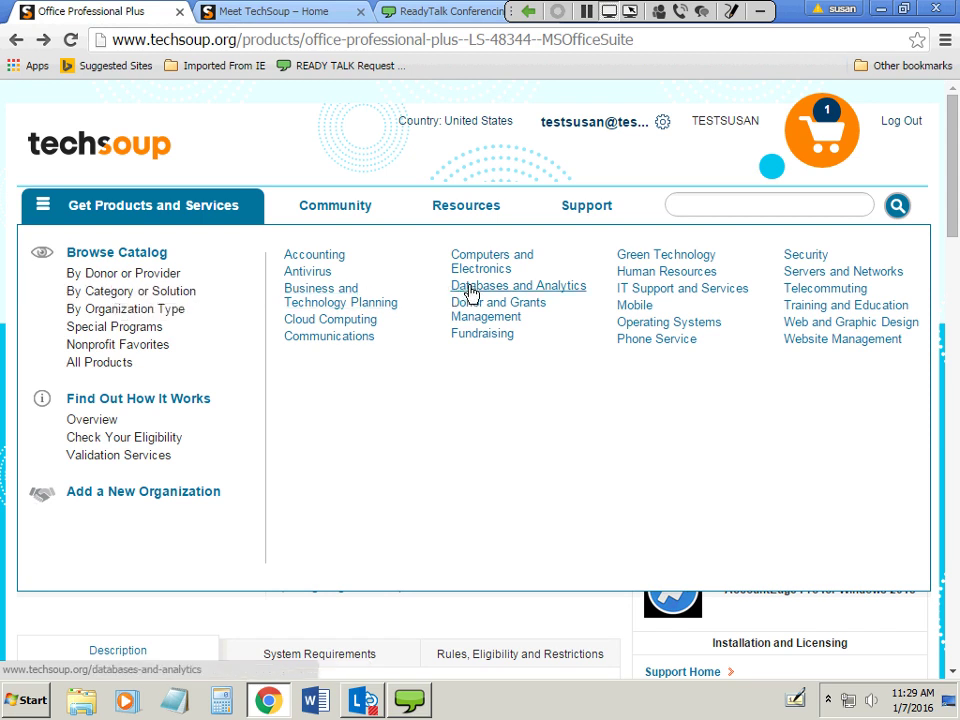
{"action": "left_click", "coordinate": [471, 289]}
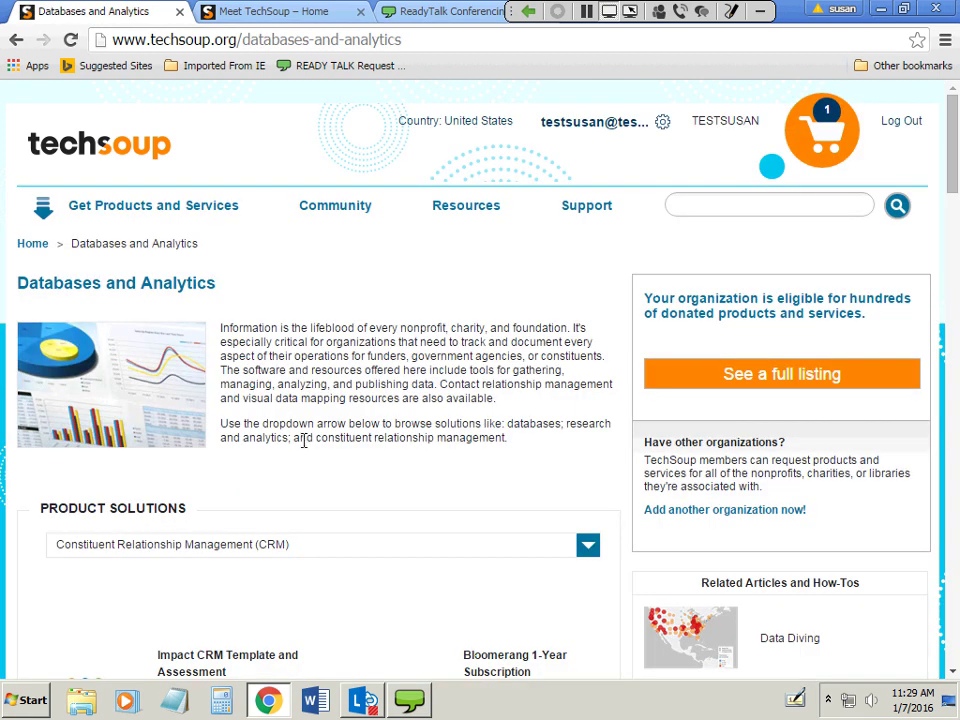
{"action": "scroll", "coordinate": [303, 437], "scroll_direction": "down", "scroll_amount": 3}
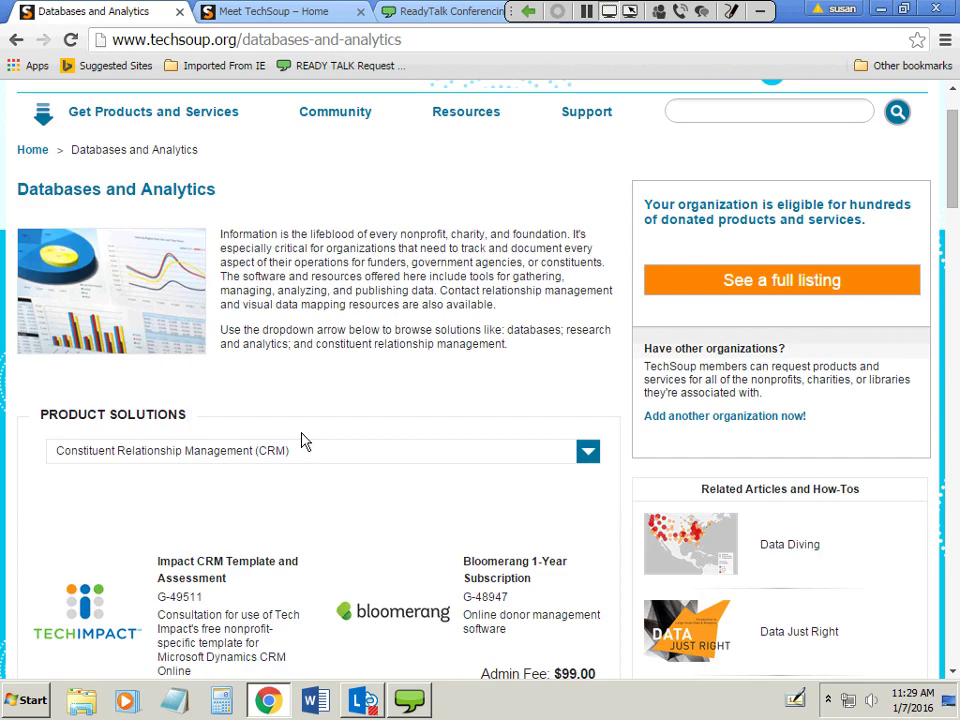
{"action": "scroll", "coordinate": [405, 500], "scroll_direction": "down", "scroll_amount": 1}
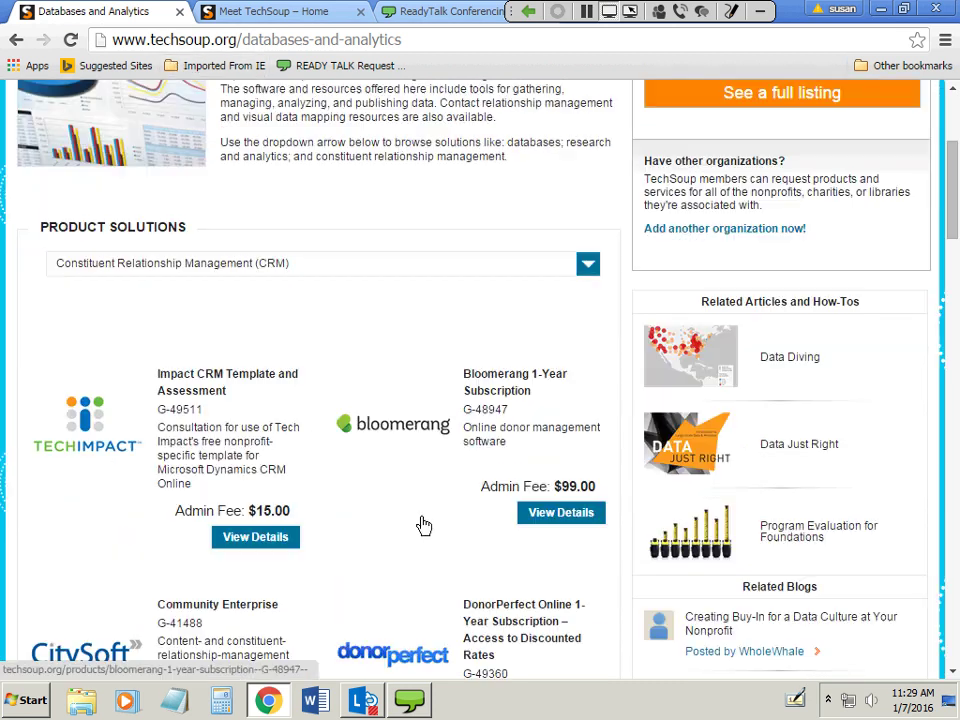
{"action": "scroll", "coordinate": [425, 525], "scroll_direction": "down", "scroll_amount": 1}
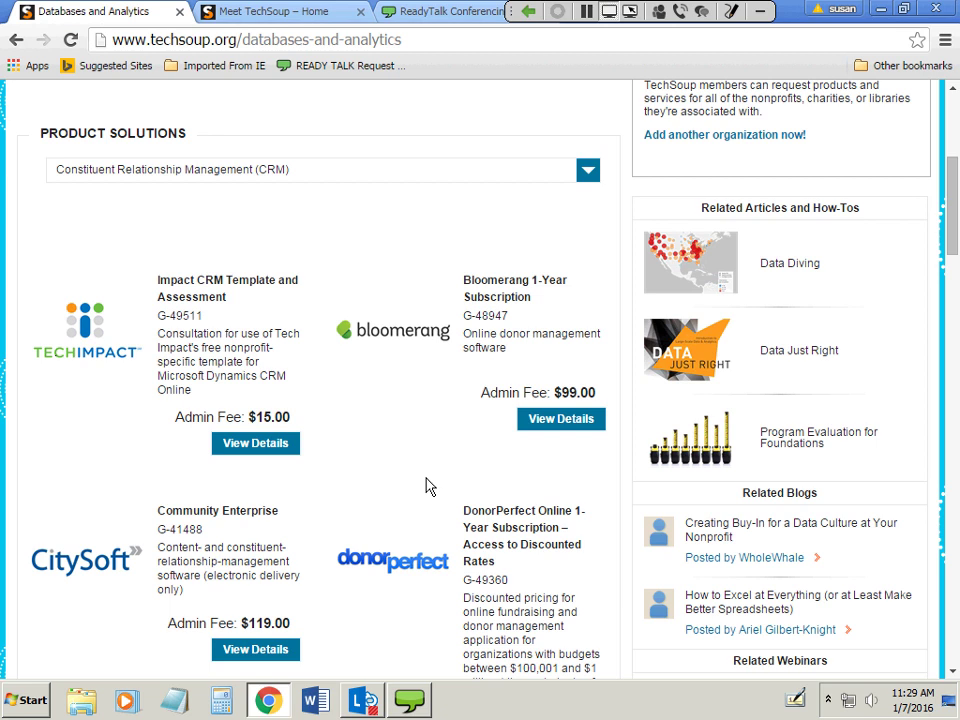
{"action": "scroll", "coordinate": [425, 487], "scroll_direction": "down", "scroll_amount": 2}
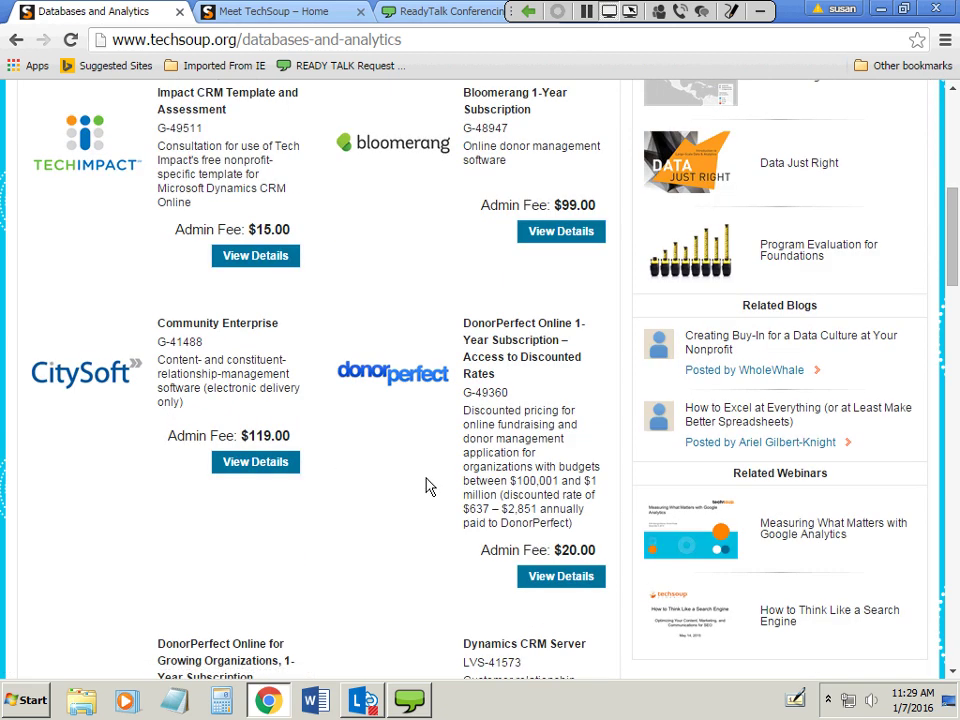
{"action": "scroll", "coordinate": [429, 487], "scroll_direction": "down", "scroll_amount": 1}
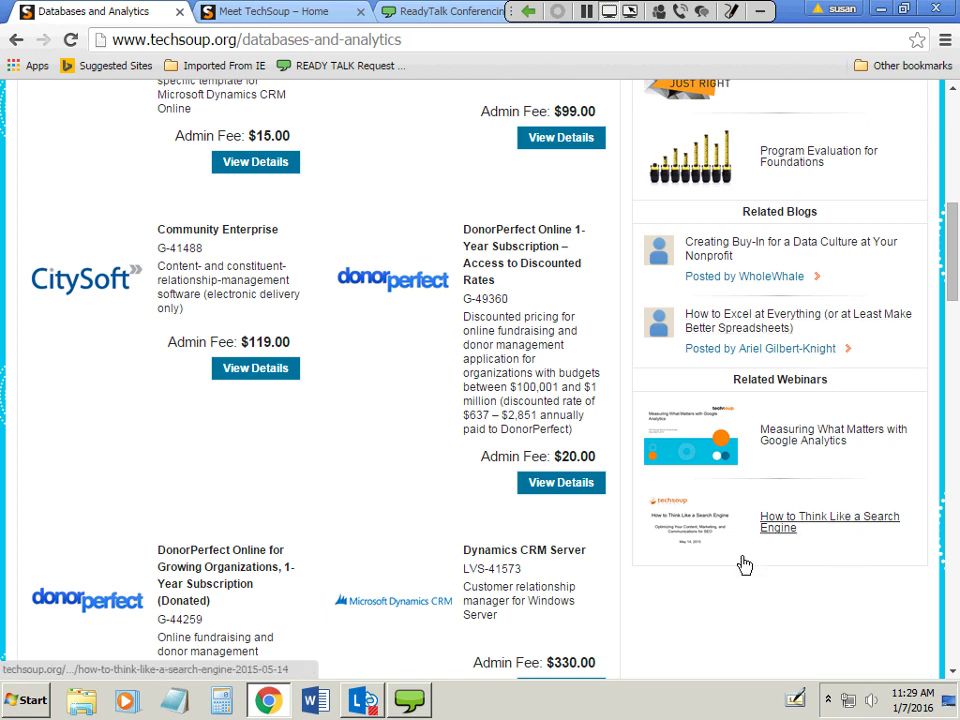
{"action": "scroll", "coordinate": [763, 590], "scroll_direction": "up", "scroll_amount": 4}
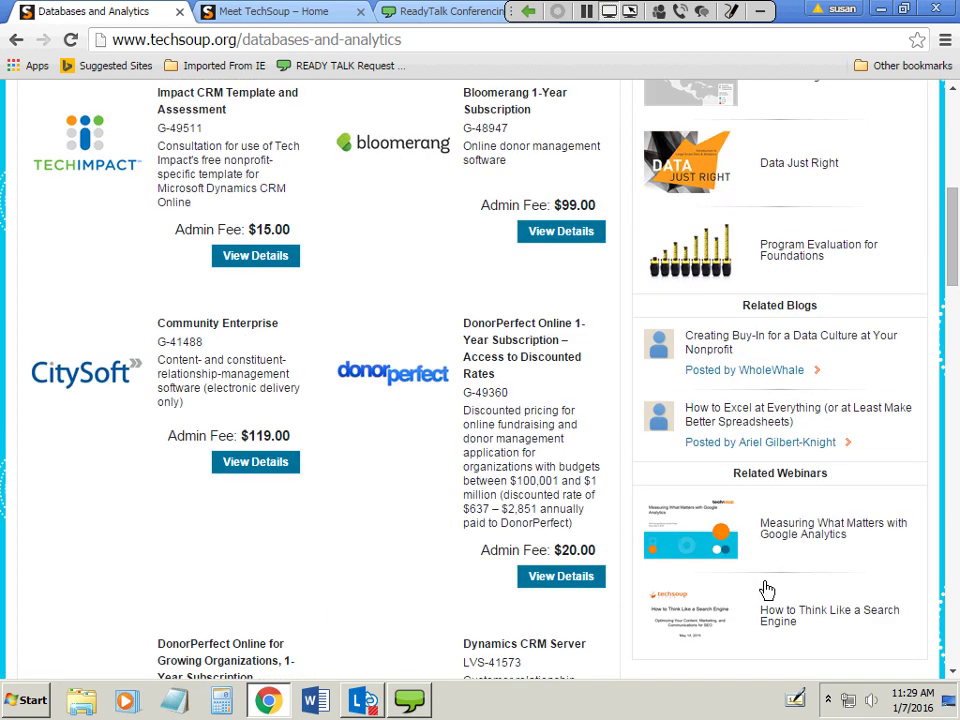
{"action": "scroll", "coordinate": [764, 585], "scroll_direction": "up", "scroll_amount": 3}
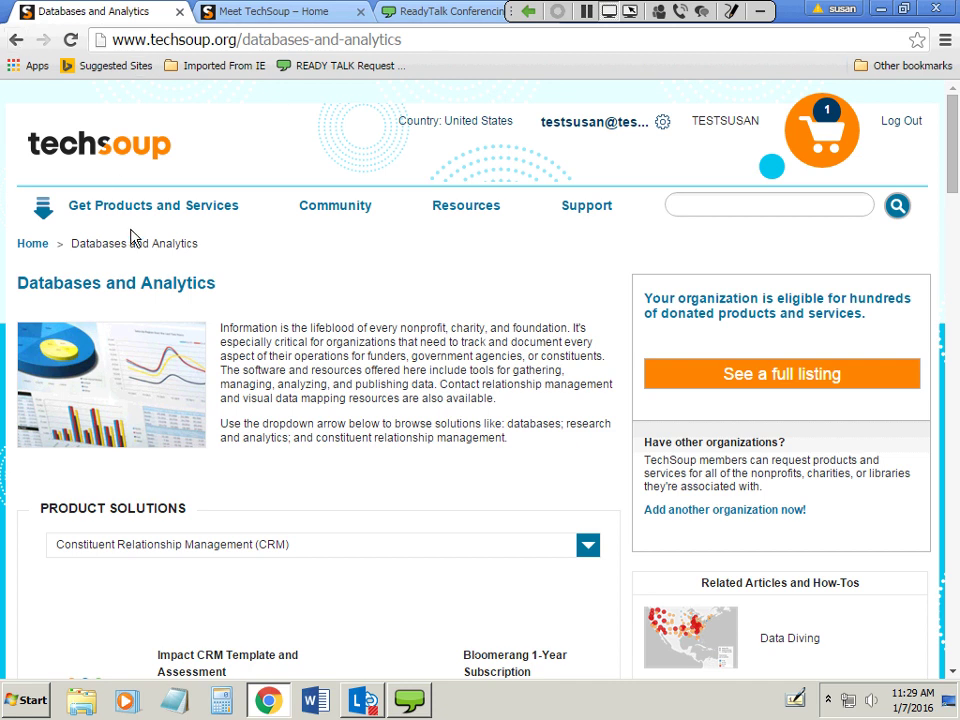
{"action": "mouse_move", "coordinate": [113, 210]}
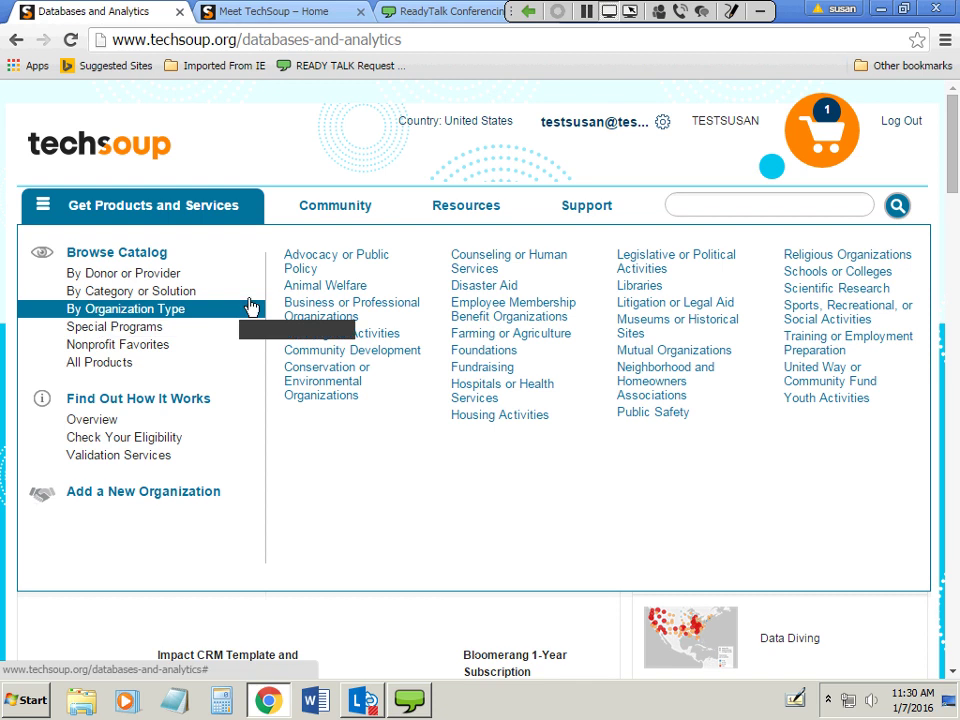
Open the Foundations catalog page and scroll through its content.
{"action": "left_click", "coordinate": [494, 357]}
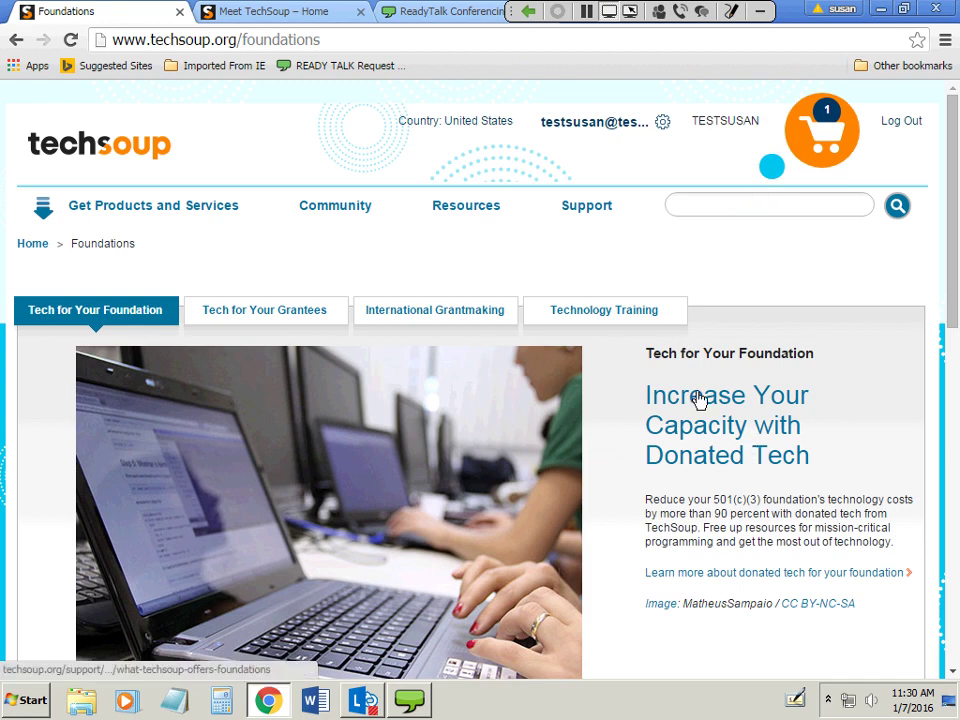
{"action": "scroll", "coordinate": [699, 399], "scroll_direction": "down", "scroll_amount": 1}
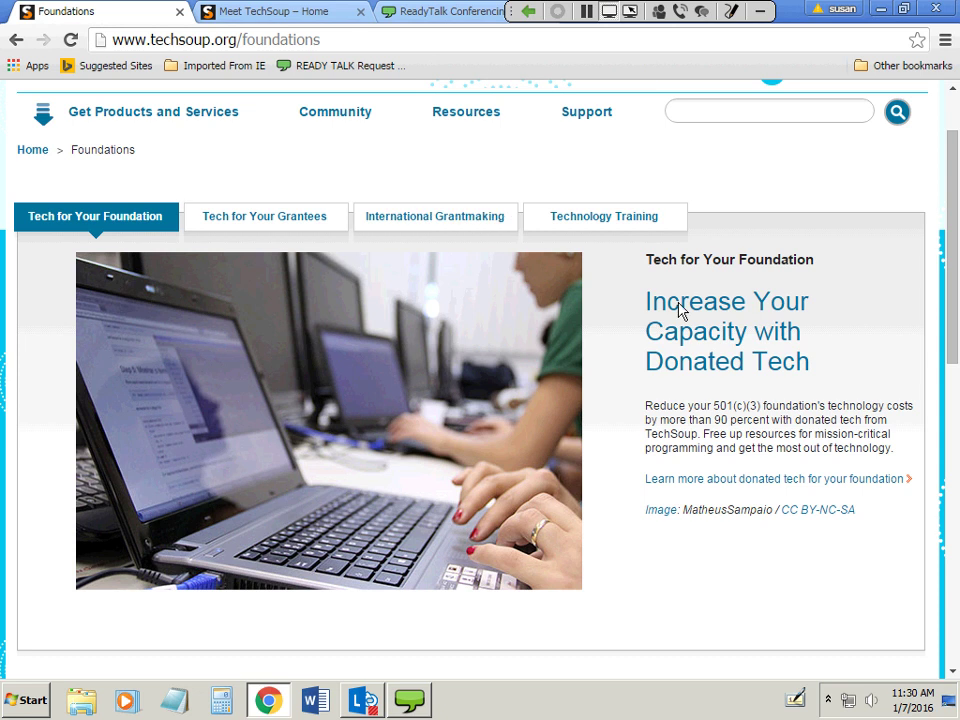
{"action": "scroll", "coordinate": [678, 310], "scroll_direction": "down", "scroll_amount": 2}
{"action": "scroll", "coordinate": [678, 310], "scroll_direction": "down", "scroll_amount": 1}
{"action": "scroll", "coordinate": [681, 313], "scroll_direction": "up", "scroll_amount": 3}
View the Tech for Your Grantees, International Grantmaking and Technology Training sections in turn.
{"action": "left_click", "coordinate": [282, 228]}
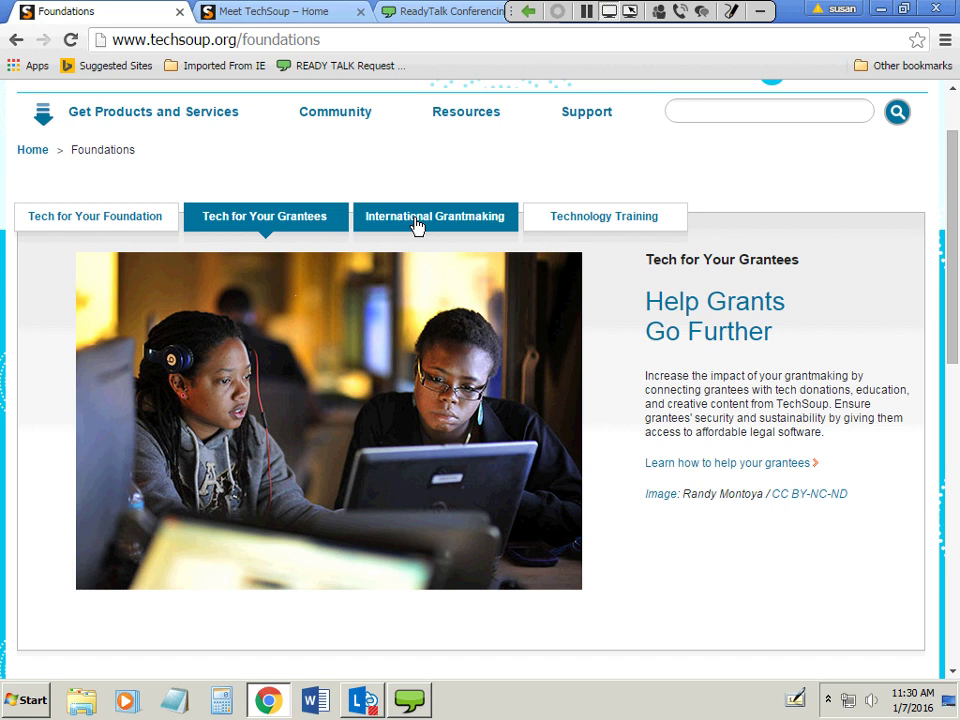
{"action": "left_click", "coordinate": [418, 226]}
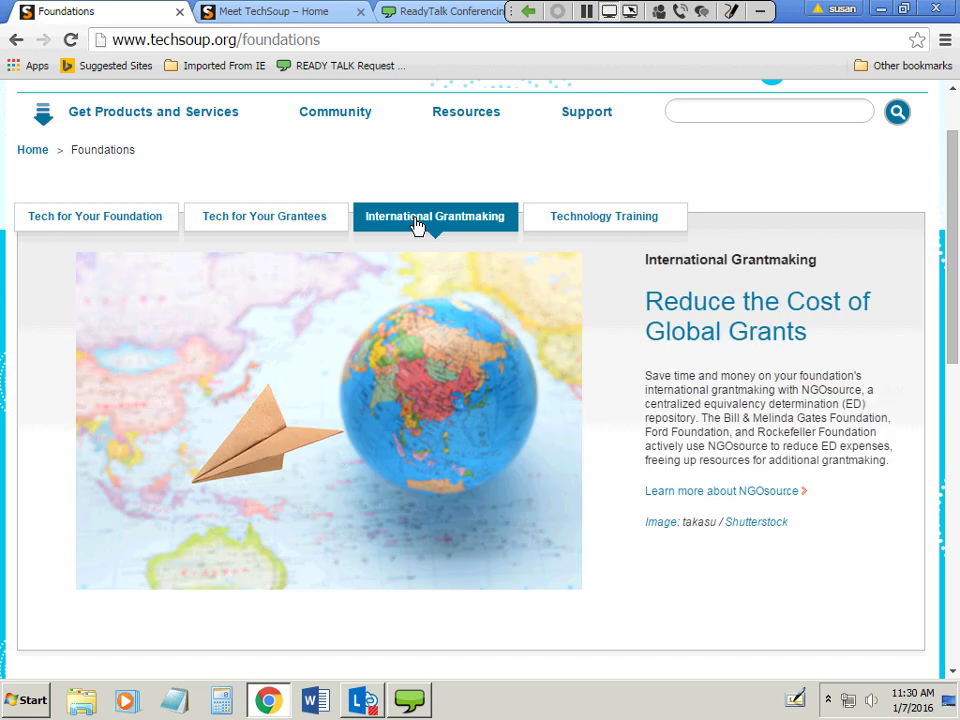
{"action": "left_click", "coordinate": [615, 228]}
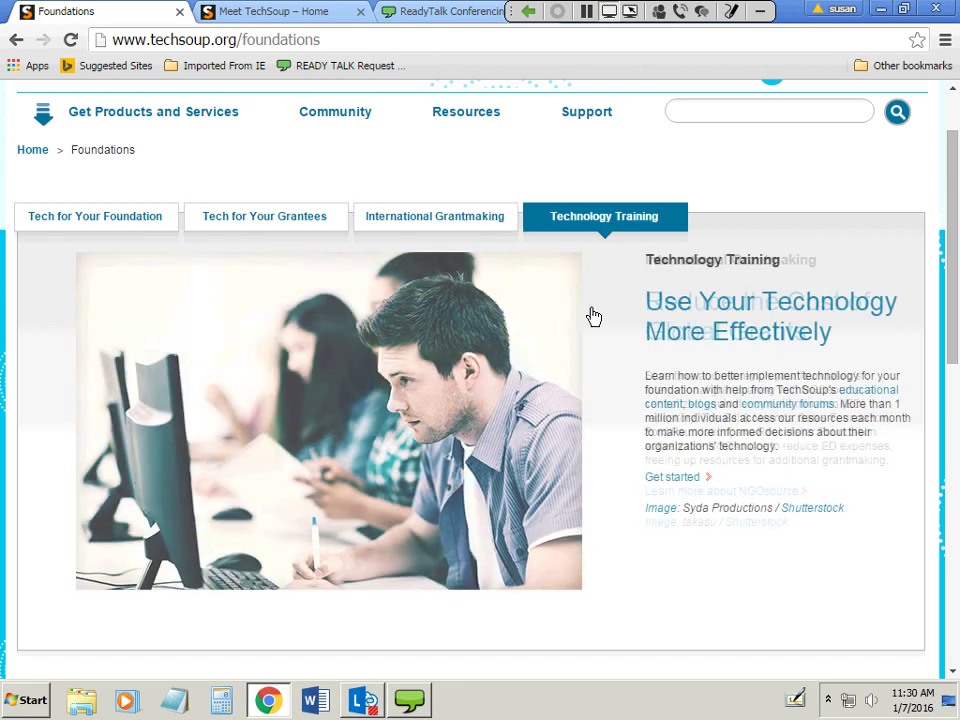
{"action": "scroll", "coordinate": [694, 426], "scroll_direction": "down", "scroll_amount": 5}
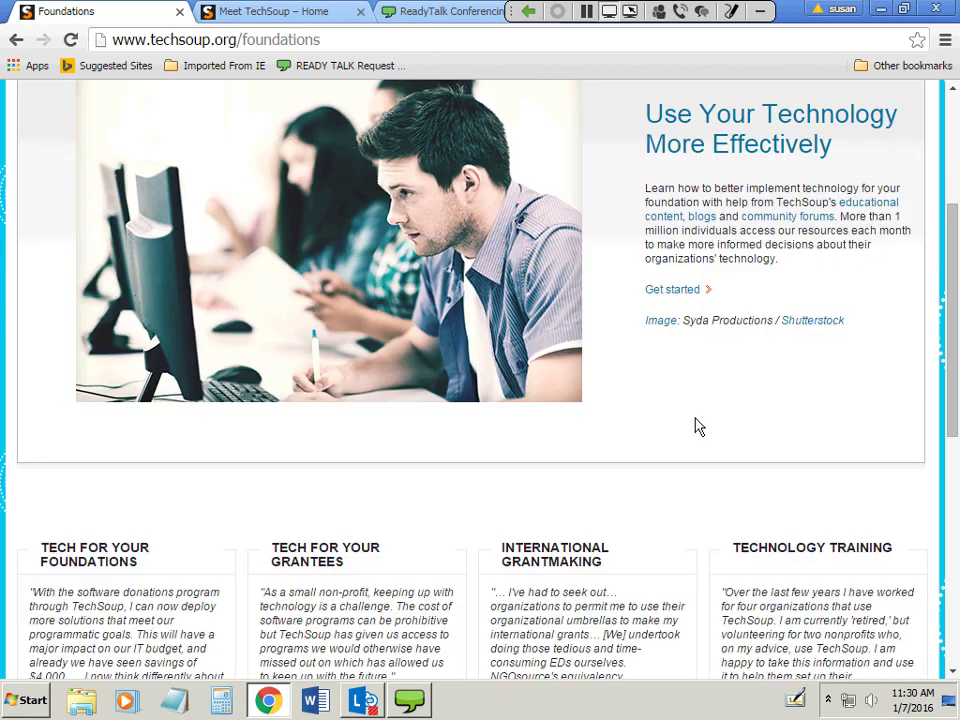
{"action": "scroll", "coordinate": [694, 426], "scroll_direction": "up", "scroll_amount": 5}
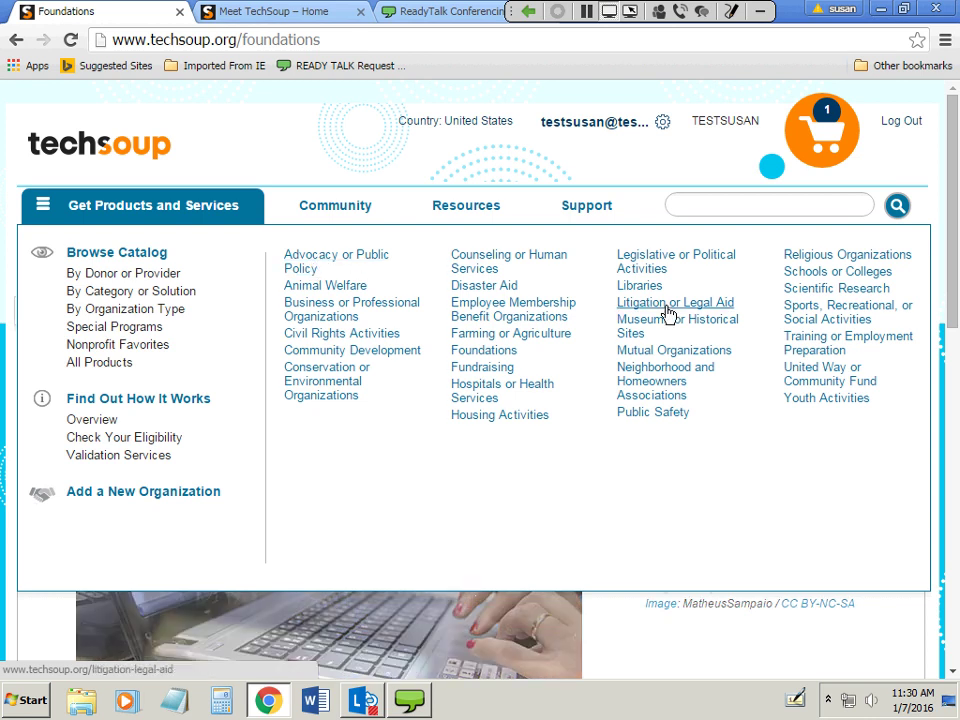
Dismiss the catalog menu by placing the caret in the header search box.
{"action": "left_click", "coordinate": [707, 204]}
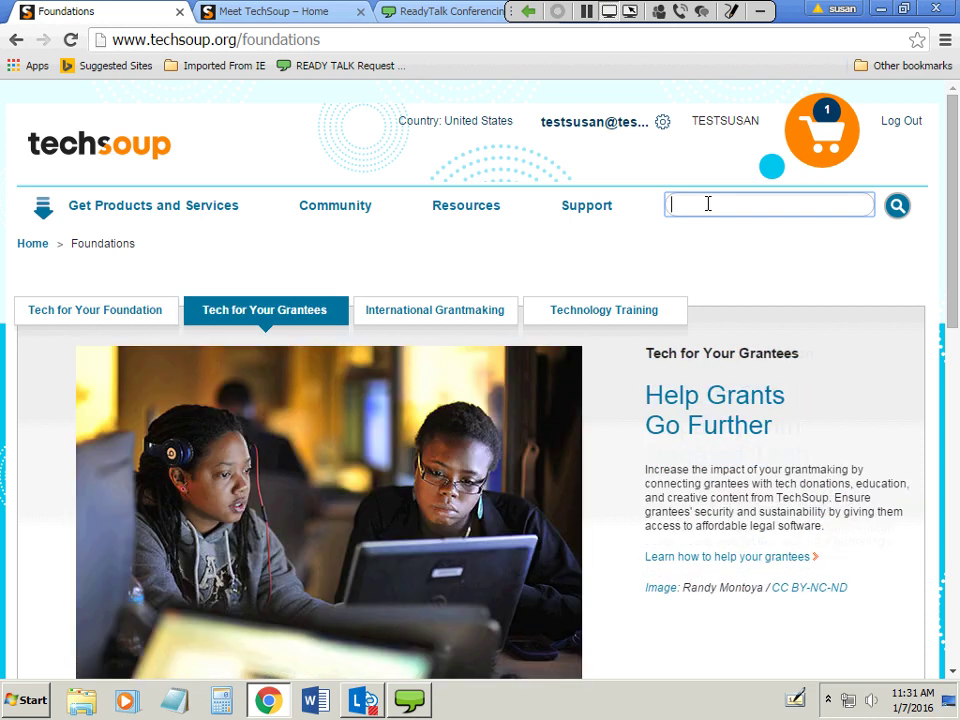
Search for 'microsoft office professional plus', redoing the misspelled 'plua' attempt, to get five results.
{"action": "type", "text": "microsoft"}
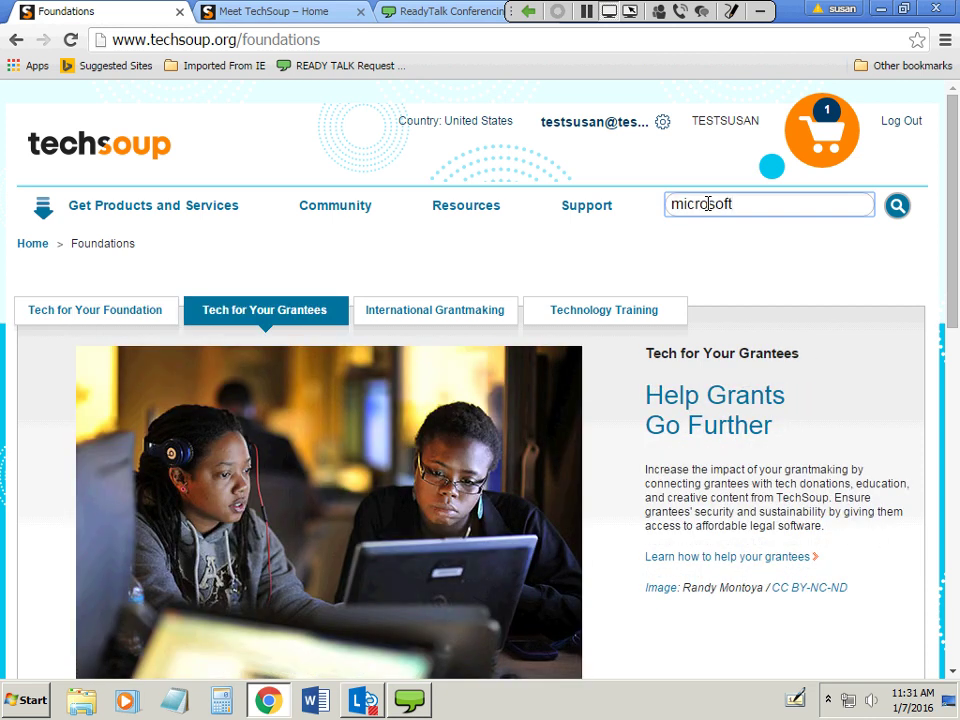
{"action": "type", "text": " office profe"}
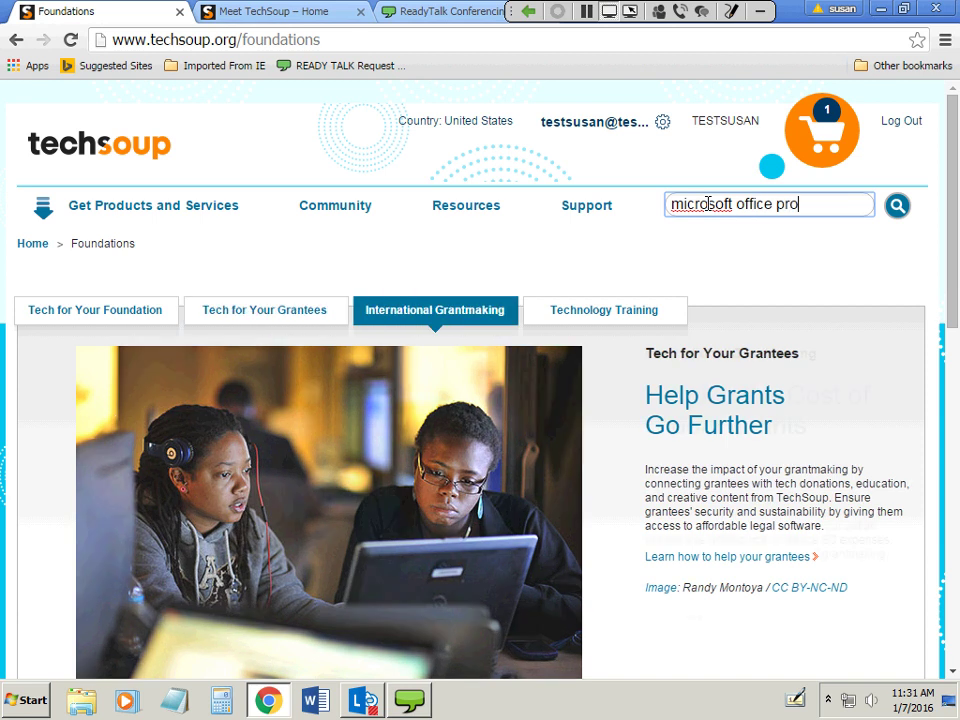
{"action": "type", "text": "ssional plua"}
{"action": "key", "text": "Return"}
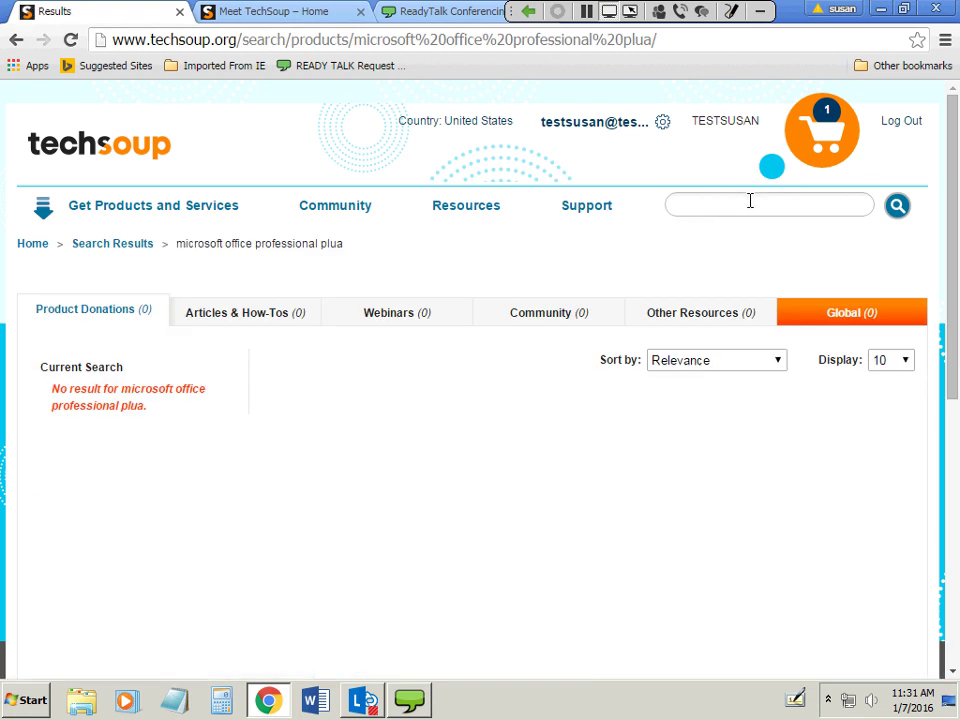
{"action": "left_click", "coordinate": [797, 204]}
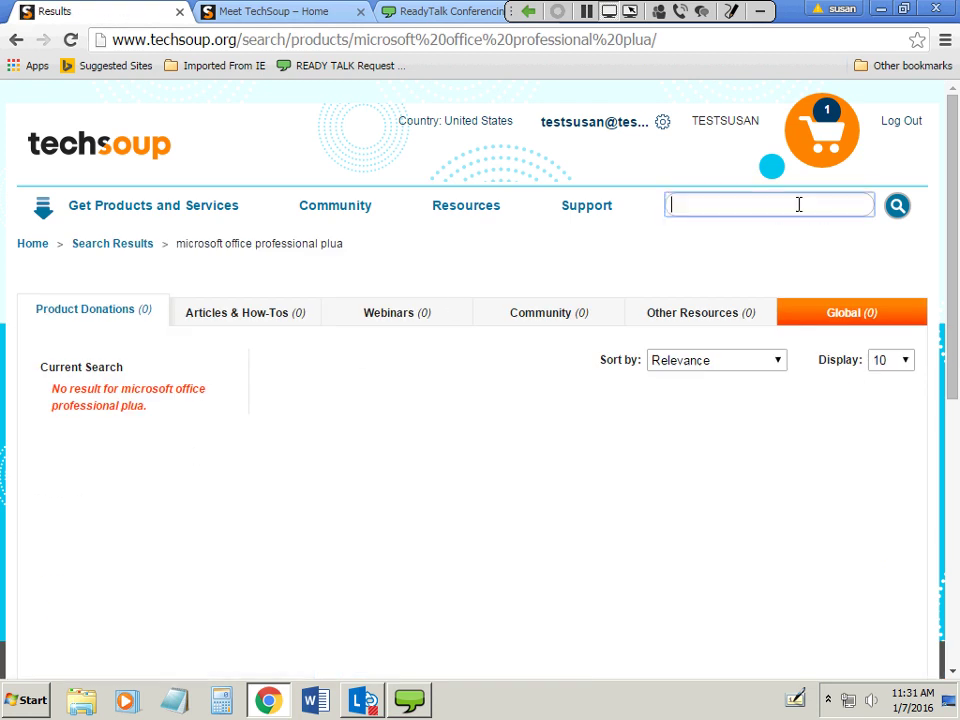
{"action": "type", "text": "microsoft of"}
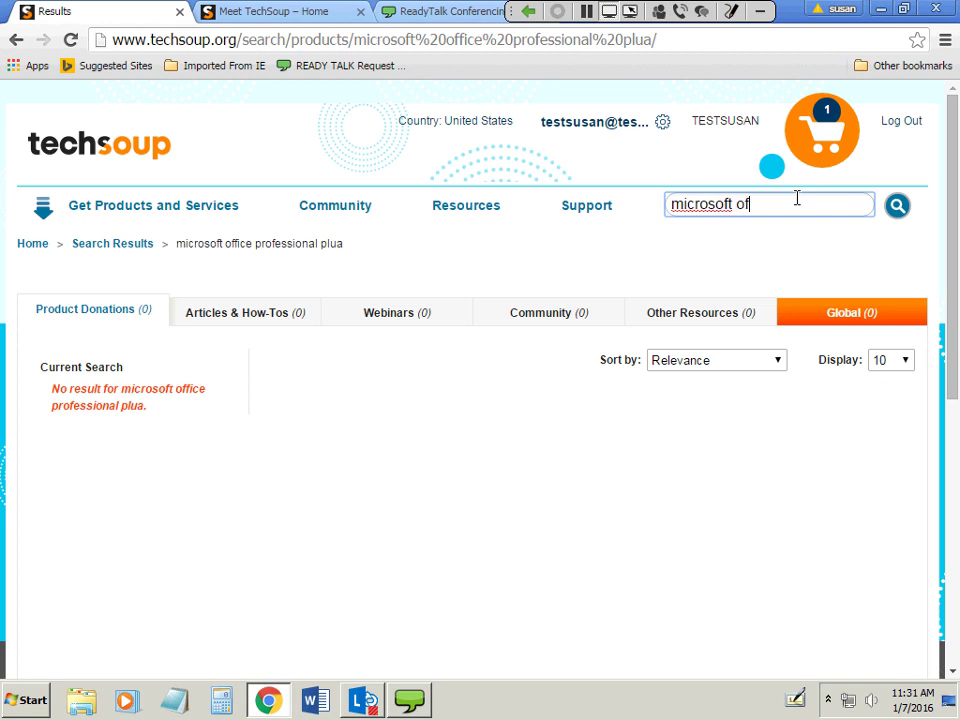
{"action": "type", "text": "fice professional plus"}
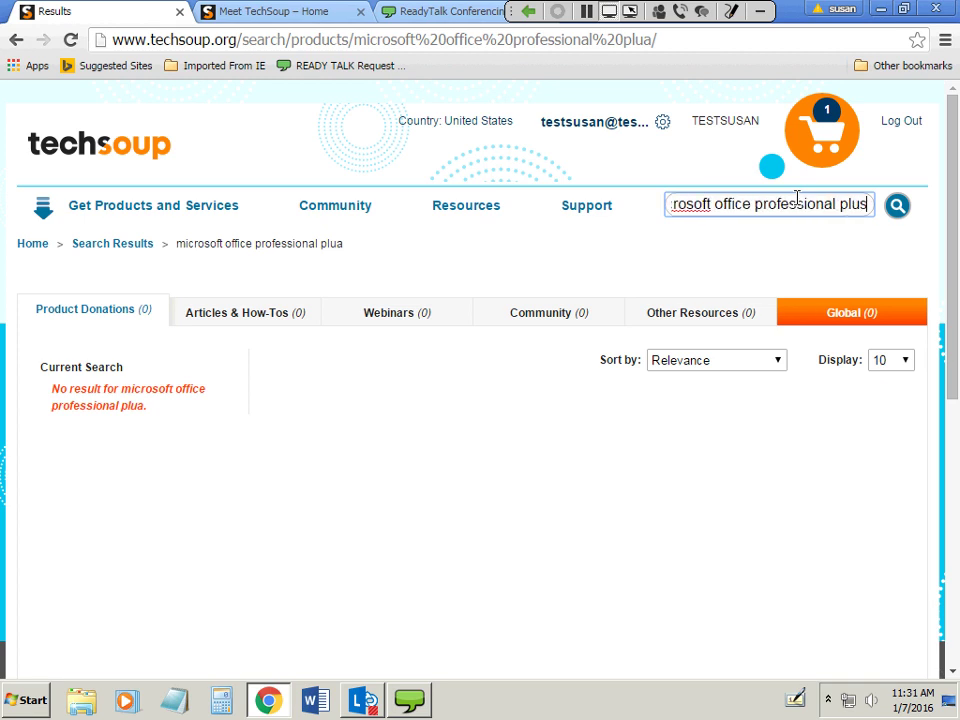
{"action": "key", "text": "Return"}
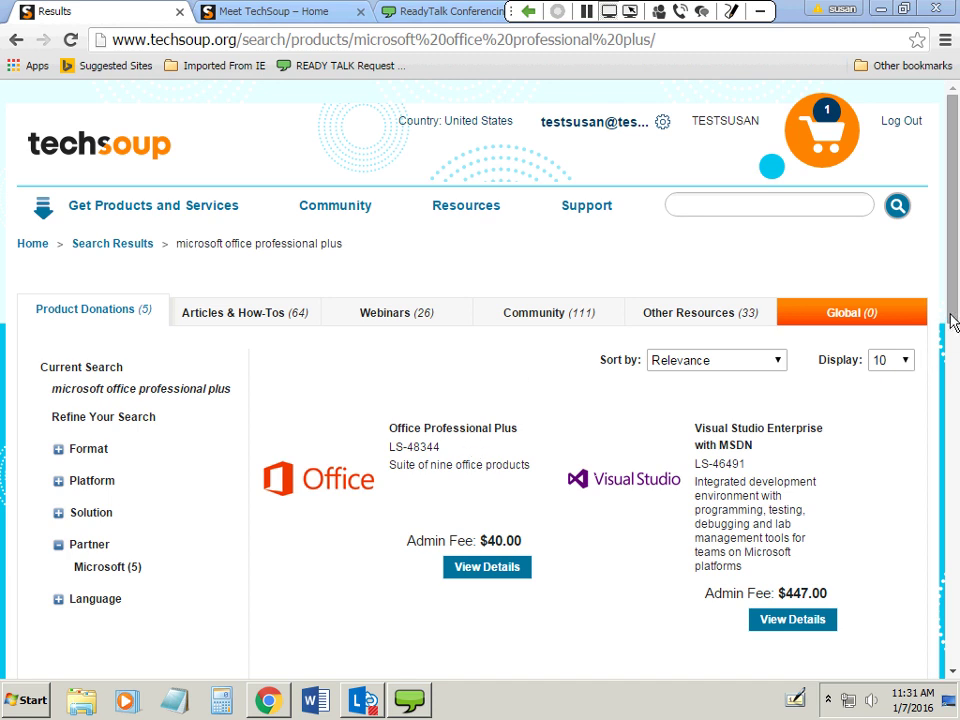
Open the Office Professional Plus (LS-48344) product page from the search results.
{"action": "left_click_drag", "start_coordinate": [953, 321], "coordinate": [955, 372]}
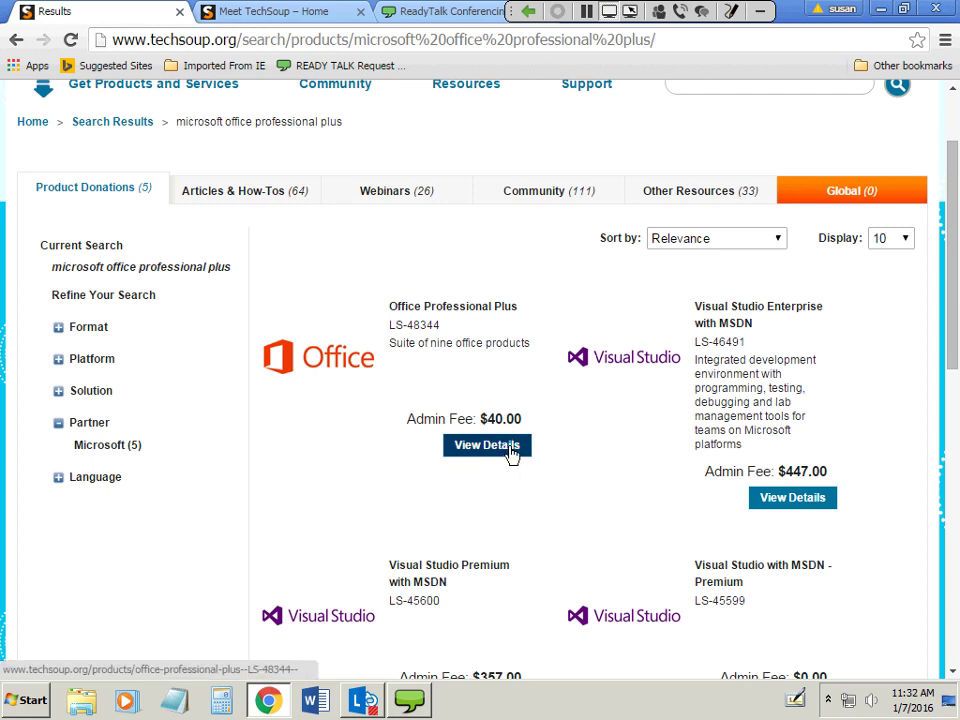
{"action": "left_click", "coordinate": [511, 453]}
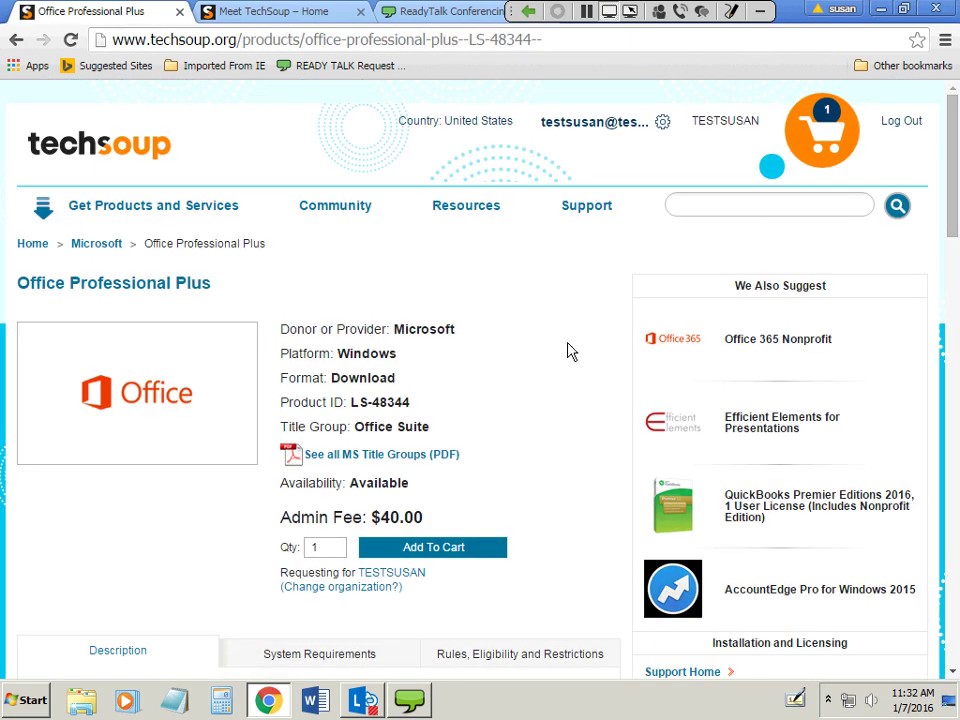
Show the System Requirements section of the Office Professional Plus page.
{"action": "scroll", "coordinate": [567, 350], "scroll_direction": "down", "scroll_amount": 1}
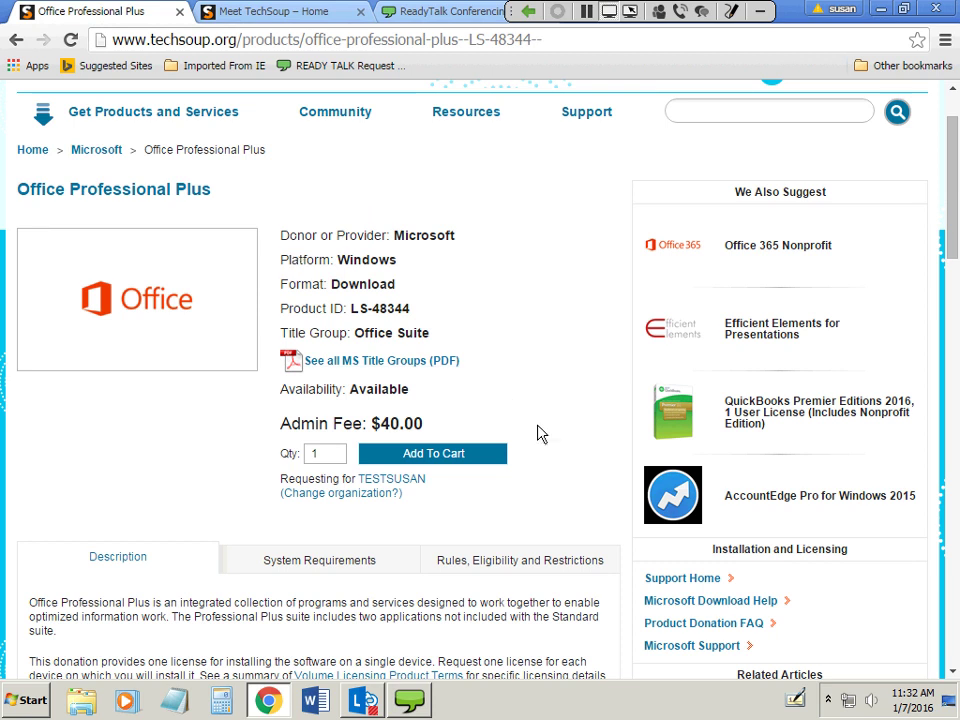
{"action": "scroll", "coordinate": [538, 432], "scroll_direction": "down", "scroll_amount": 3}
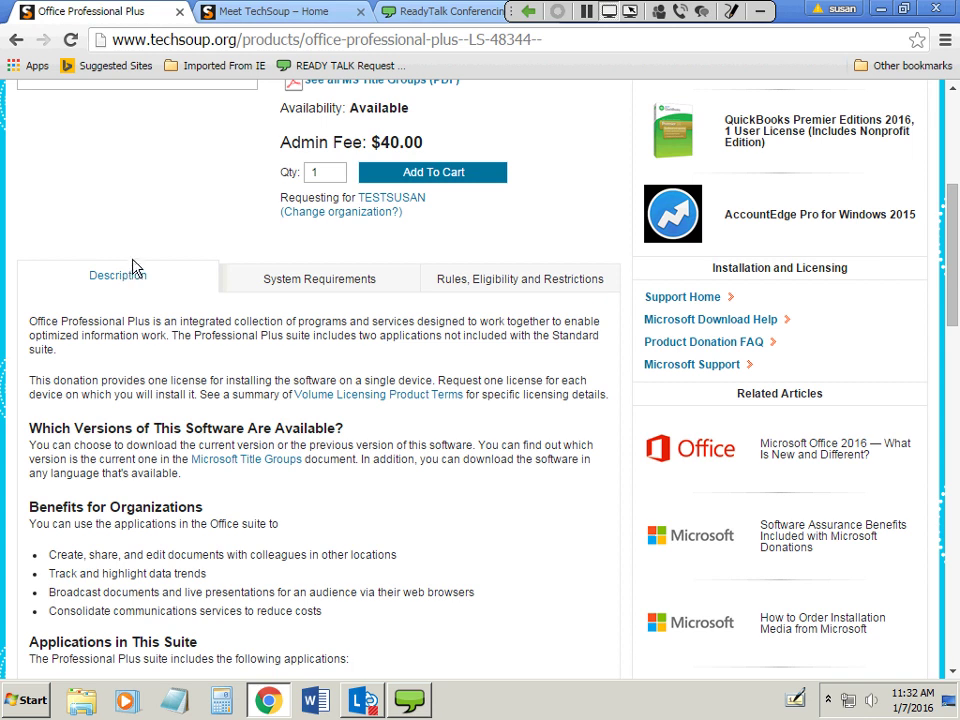
{"action": "left_click", "coordinate": [287, 287]}
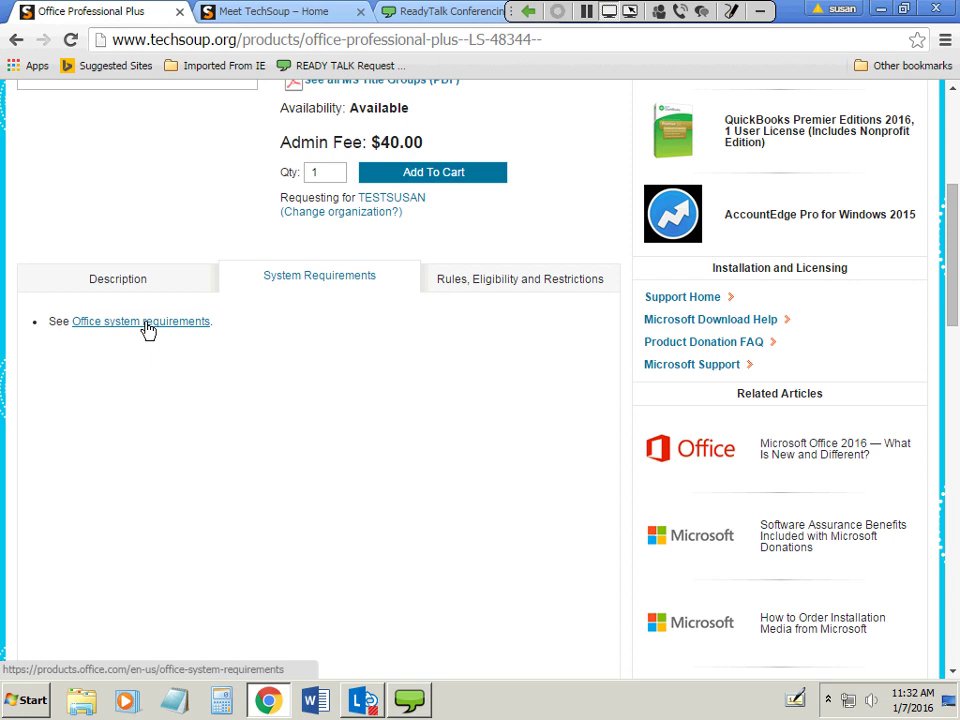
Read the Rules, Eligibility and Restrictions section on quantity limits and eligible organization types.
{"action": "left_click", "coordinate": [532, 288]}
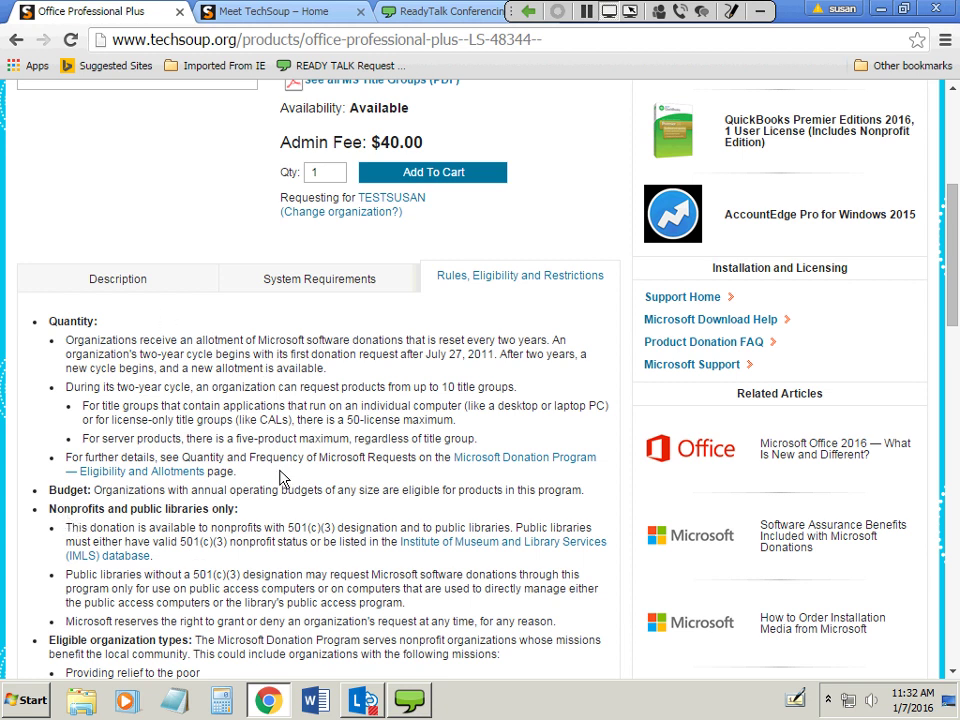
{"action": "scroll", "coordinate": [275, 480], "scroll_direction": "down", "scroll_amount": 1}
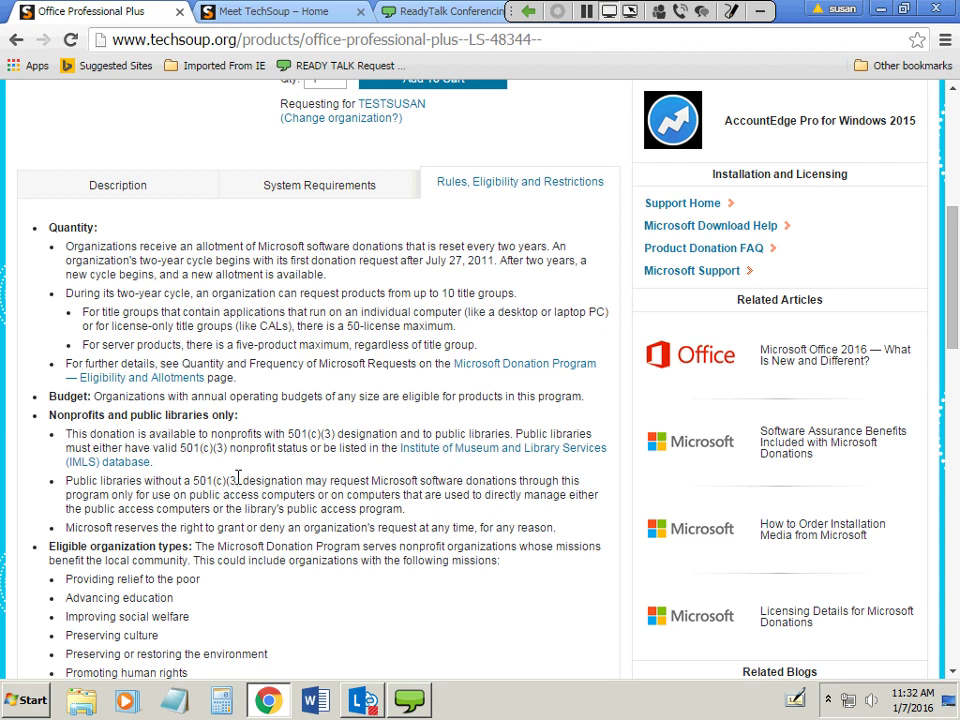
{"action": "scroll", "coordinate": [238, 478], "scroll_direction": "down", "scroll_amount": 3}
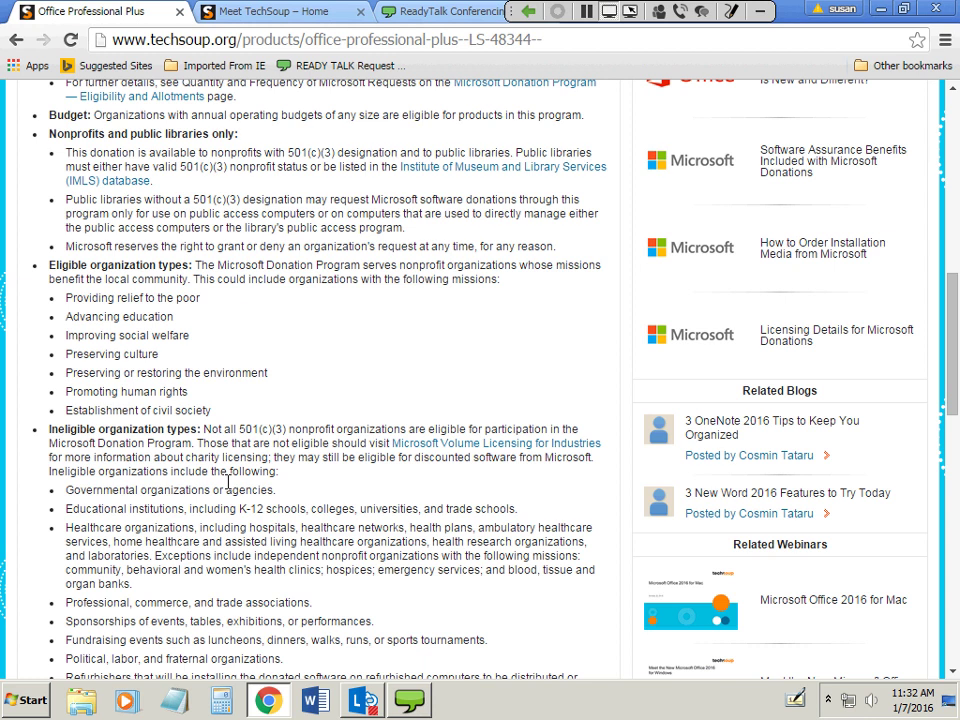
{"action": "scroll", "coordinate": [228, 482], "scroll_direction": "up", "scroll_amount": 10}
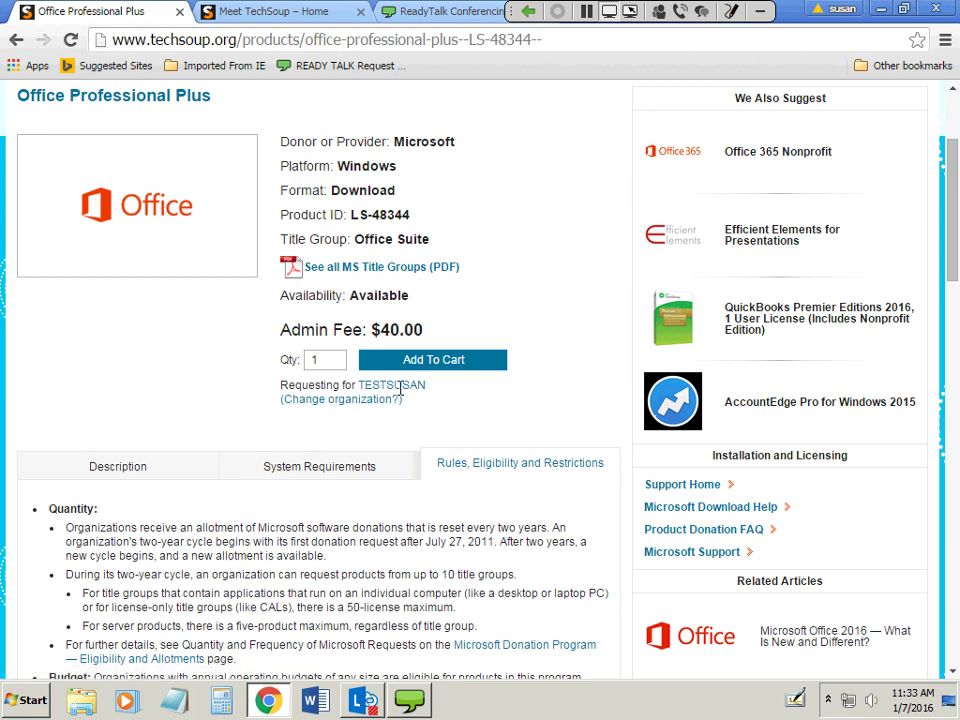
Add another Office Professional Plus request (quantity 1, $40.00 admin fee), bringing the cart to 2 items.
{"action": "left_click", "coordinate": [320, 360]}
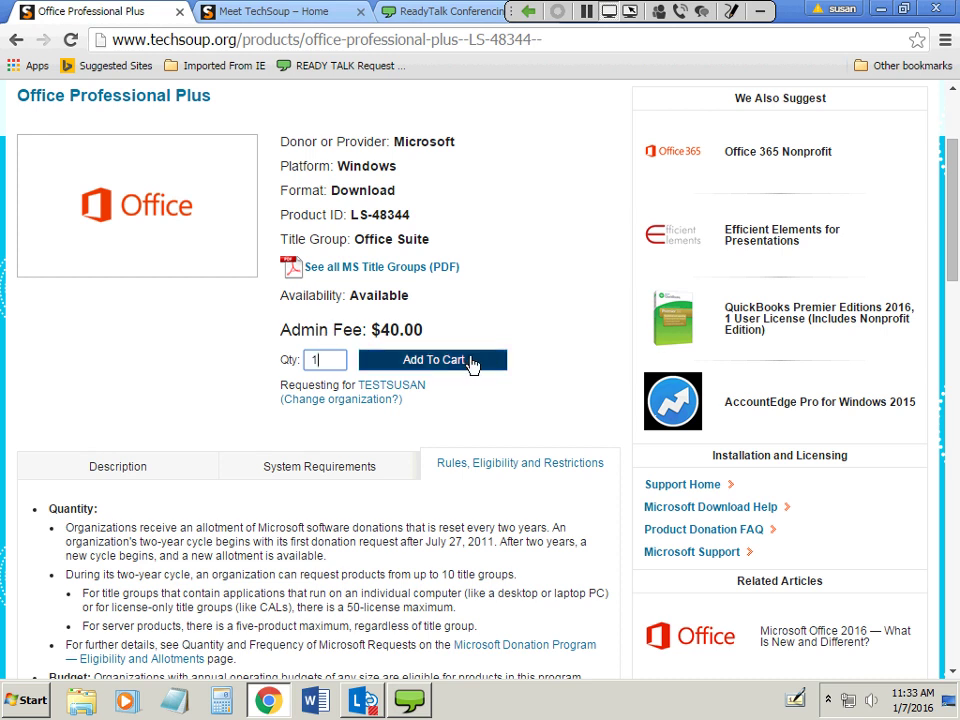
{"action": "left_click", "coordinate": [472, 362]}
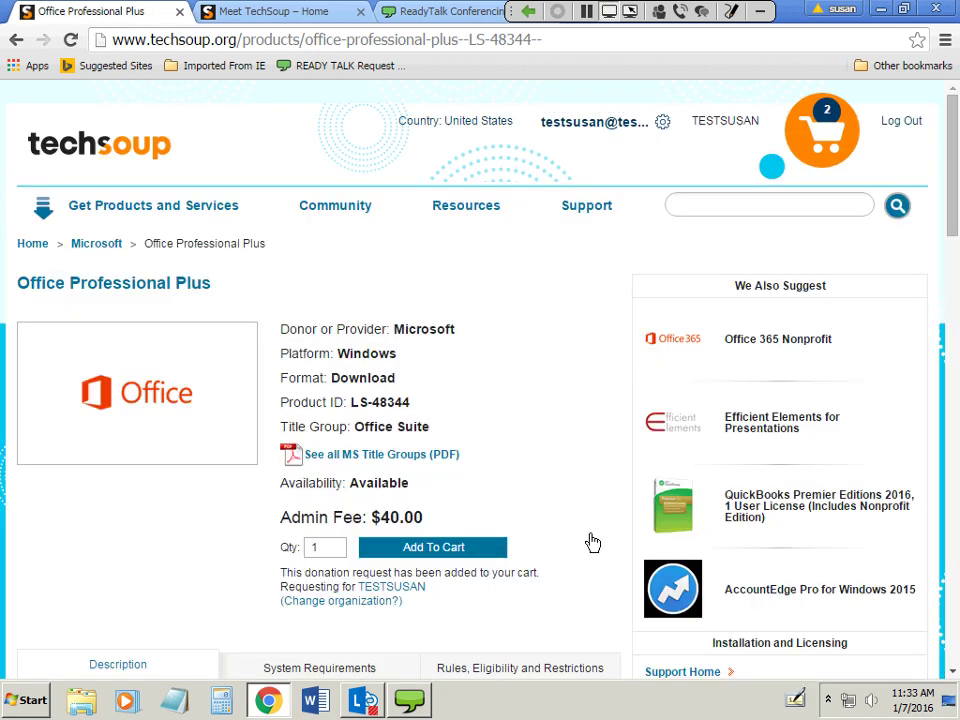
{"action": "scroll", "coordinate": [634, 452], "scroll_direction": "down", "scroll_amount": 2}
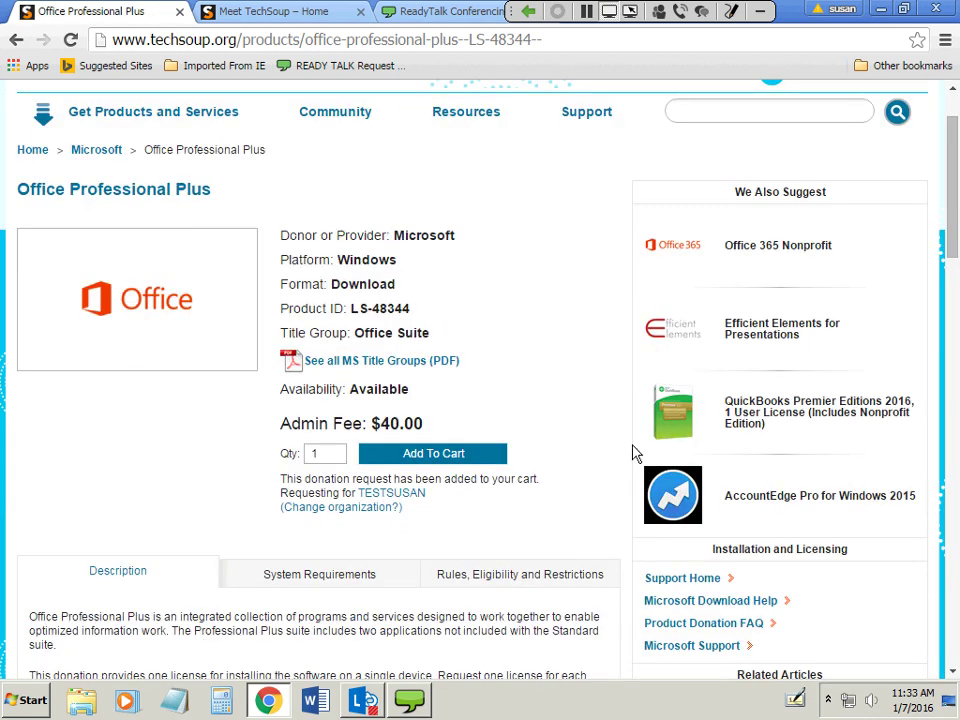
{"action": "scroll", "coordinate": [621, 456], "scroll_direction": "up", "scroll_amount": 2}
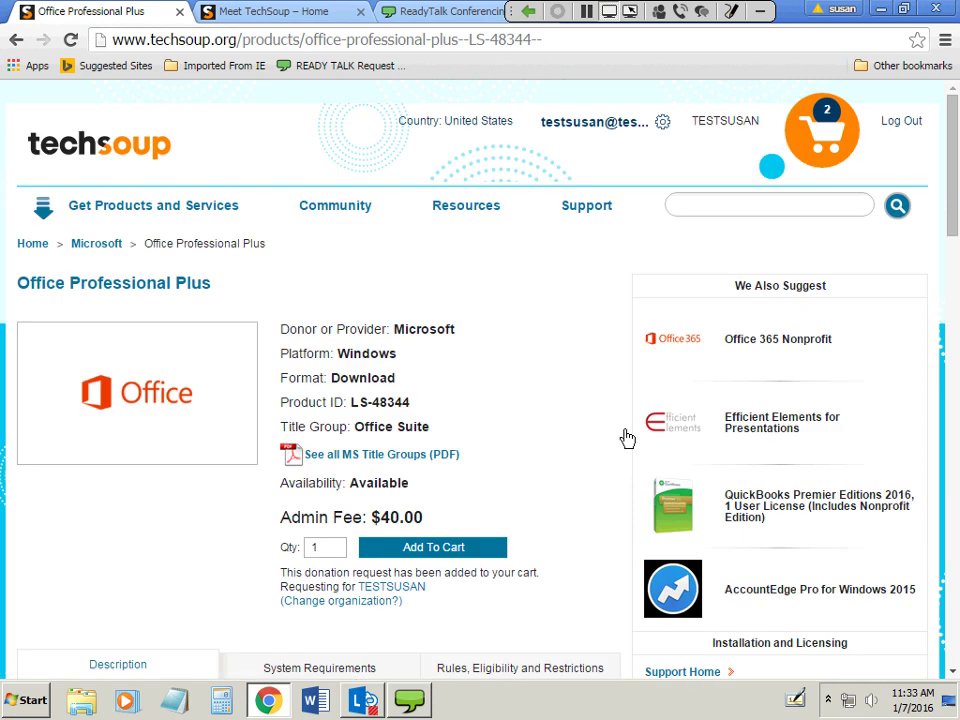
In the cart, change Office Professional Plus (LS-48344) quantity from 2 to 1 and update totals to $40.00.
{"action": "left_click", "coordinate": [828, 128]}
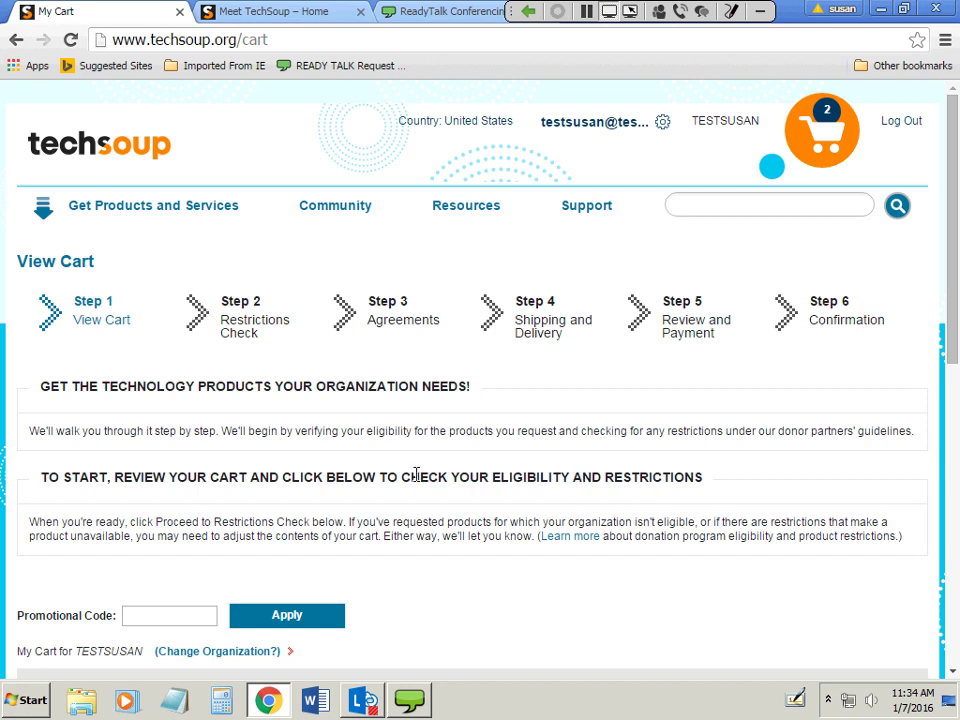
{"action": "scroll", "coordinate": [377, 486], "scroll_direction": "down", "scroll_amount": 5}
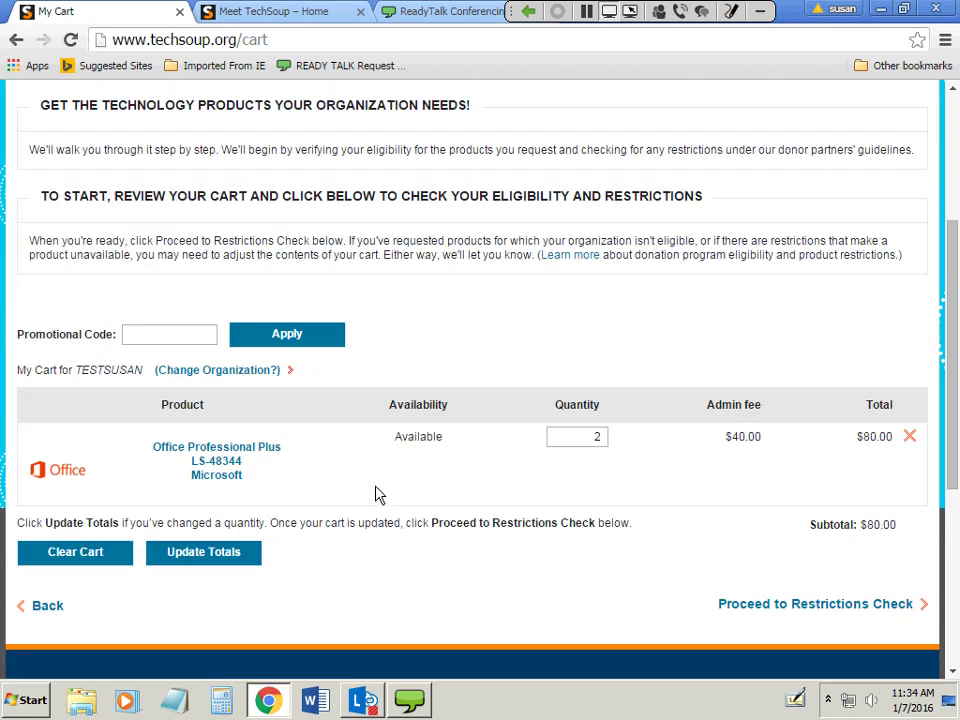
{"action": "scroll", "coordinate": [377, 494], "scroll_direction": "down", "scroll_amount": 2}
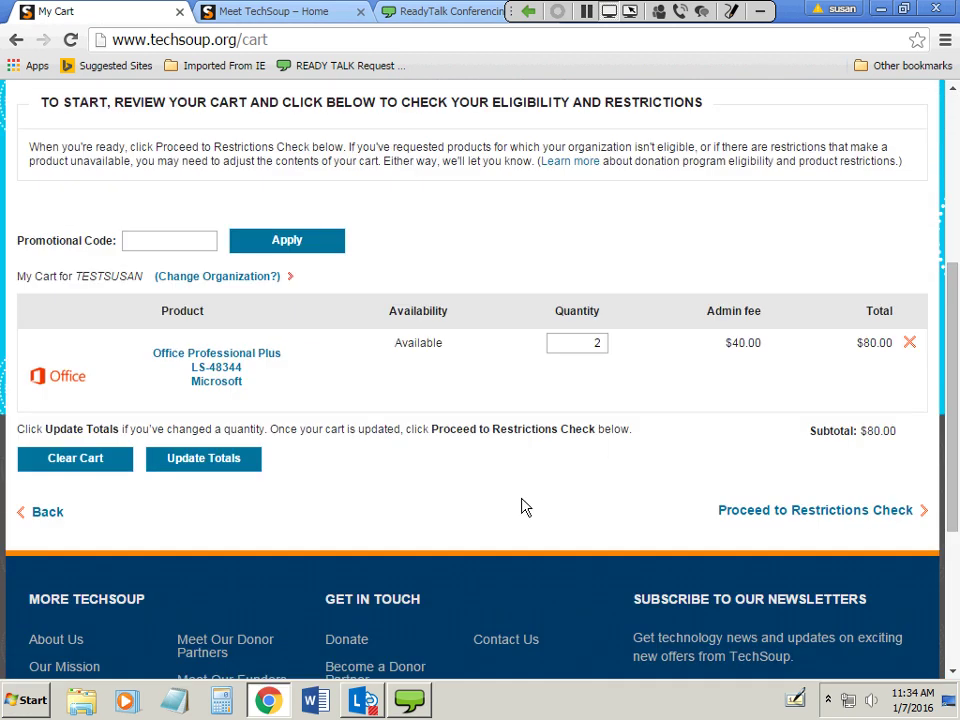
{"action": "double_click", "coordinate": [594, 345]}
{"action": "type", "text": "1"}
{"action": "left_click", "coordinate": [178, 470]}
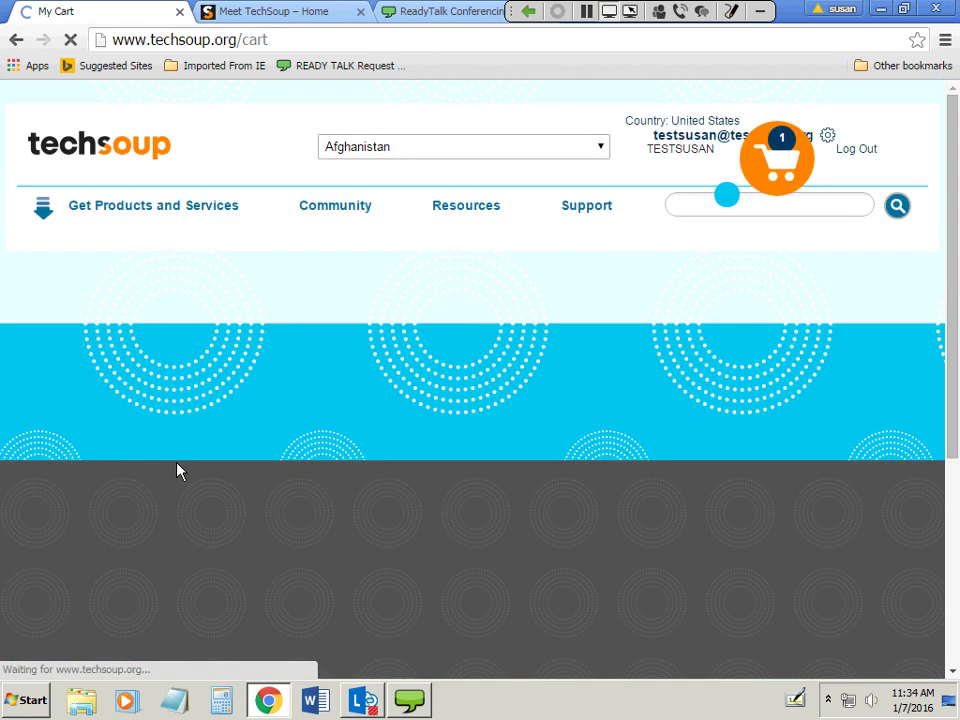
{"action": "scroll", "coordinate": [400, 510], "scroll_direction": "down", "scroll_amount": 1}
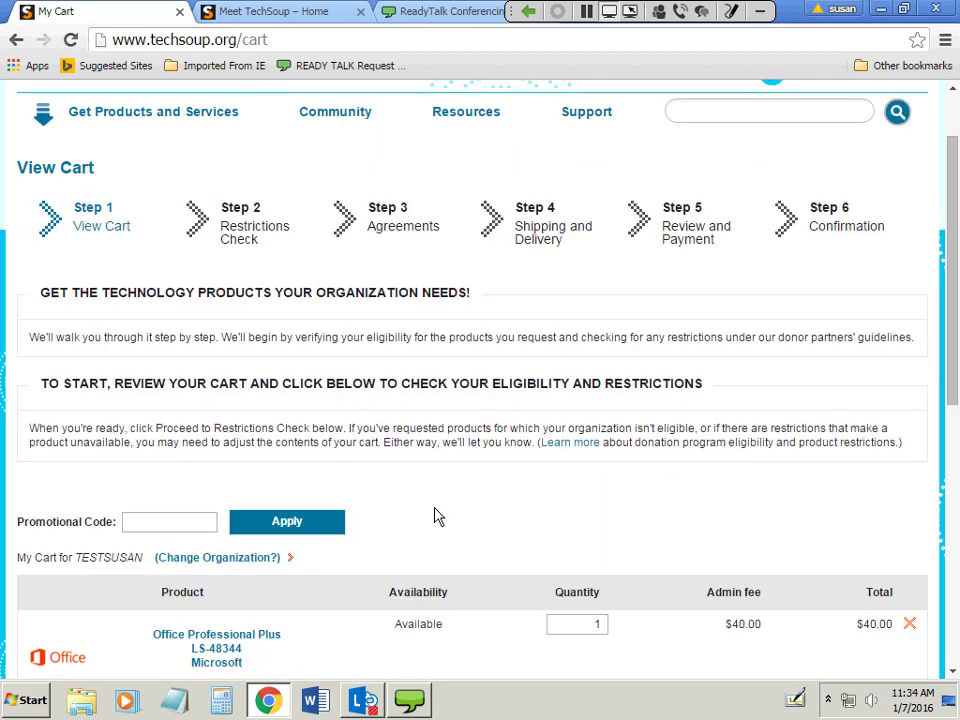
{"action": "scroll", "coordinate": [435, 515], "scroll_direction": "down", "scroll_amount": 3}
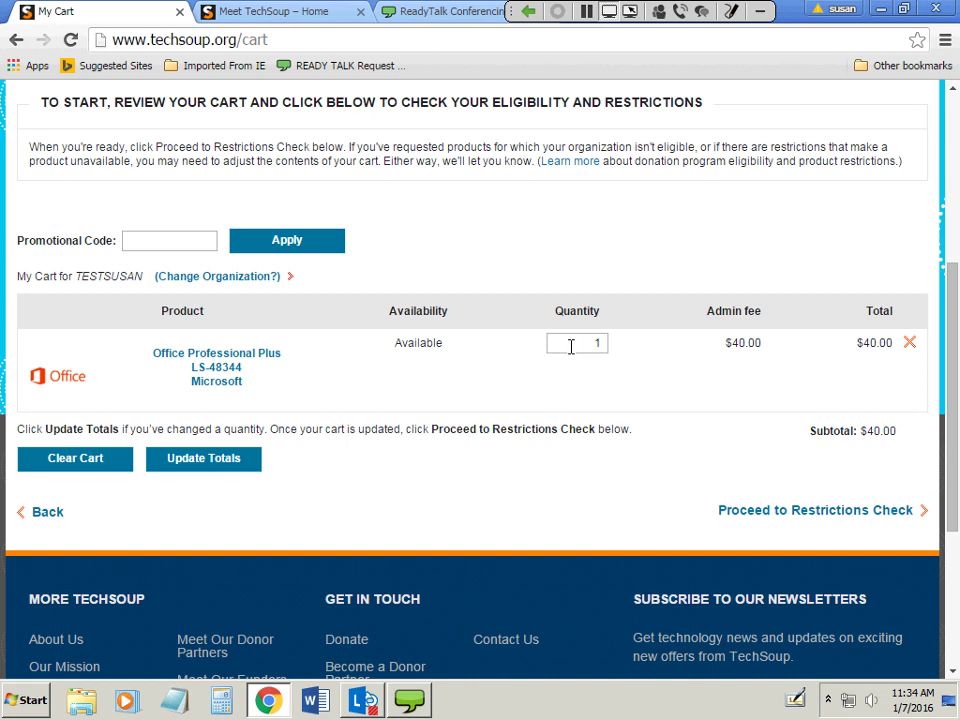
Proceed to the Restrictions Check (Step 2) and confirm Office Professional Plus has no flagged items.
{"action": "left_click", "coordinate": [822, 515]}
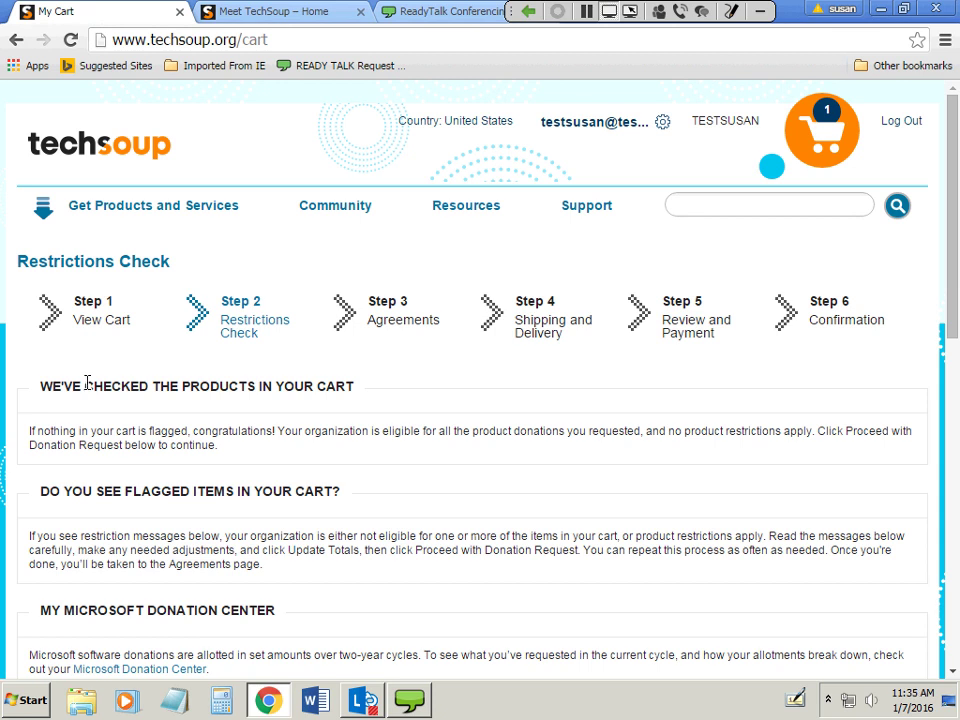
{"action": "scroll", "coordinate": [196, 604], "scroll_direction": "down", "scroll_amount": 1}
{"action": "scroll", "coordinate": [196, 604], "scroll_direction": "down", "scroll_amount": 3}
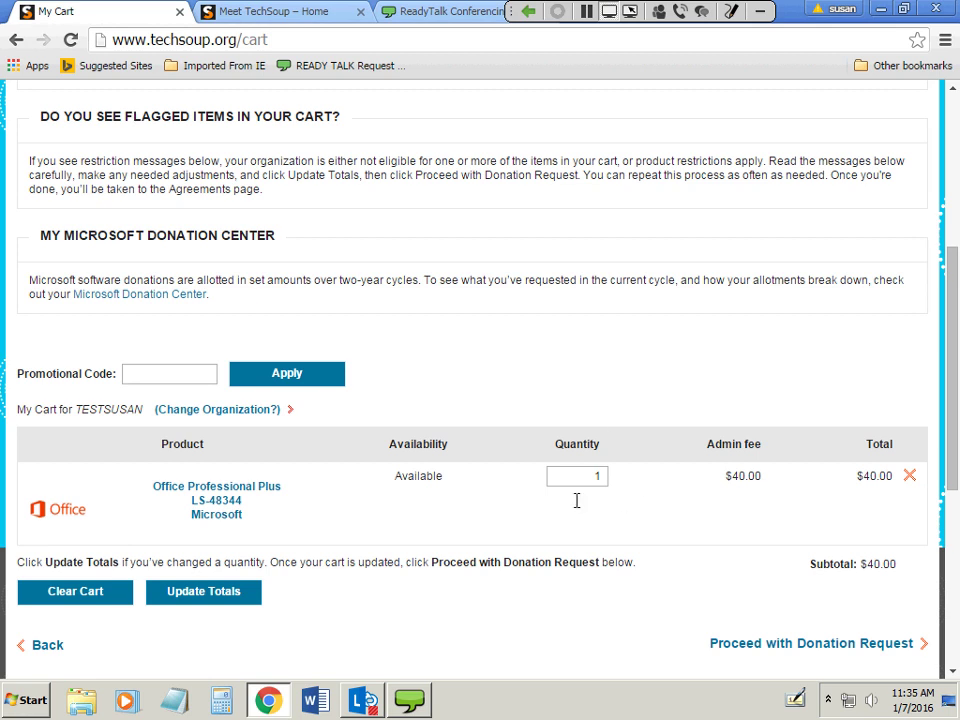
{"action": "scroll", "coordinate": [742, 572], "scroll_direction": "down", "scroll_amount": 1}
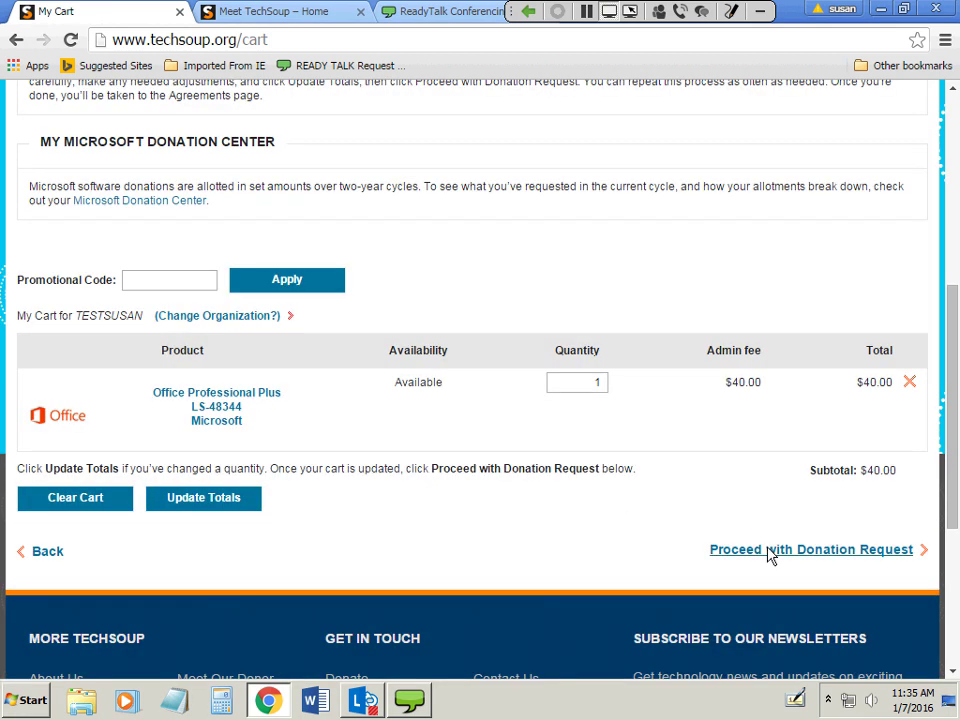
Continue to the agreements step and check I agree on the Microsoft licensing and nondiscrimination agreement.
{"action": "left_click", "coordinate": [770, 551]}
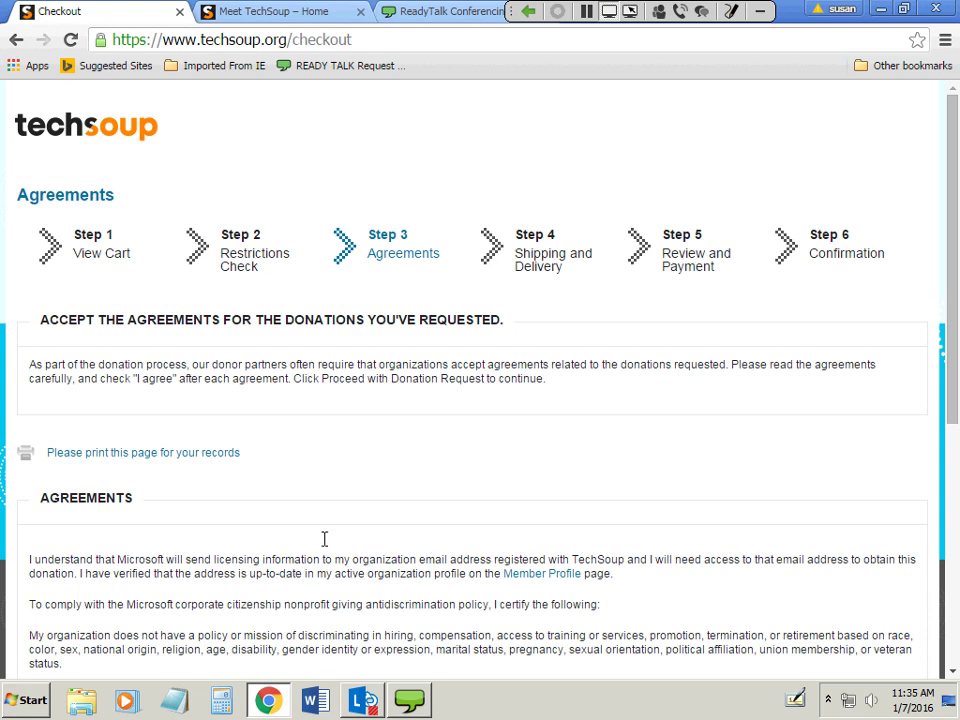
{"action": "scroll", "coordinate": [313, 534], "scroll_direction": "down", "scroll_amount": 2}
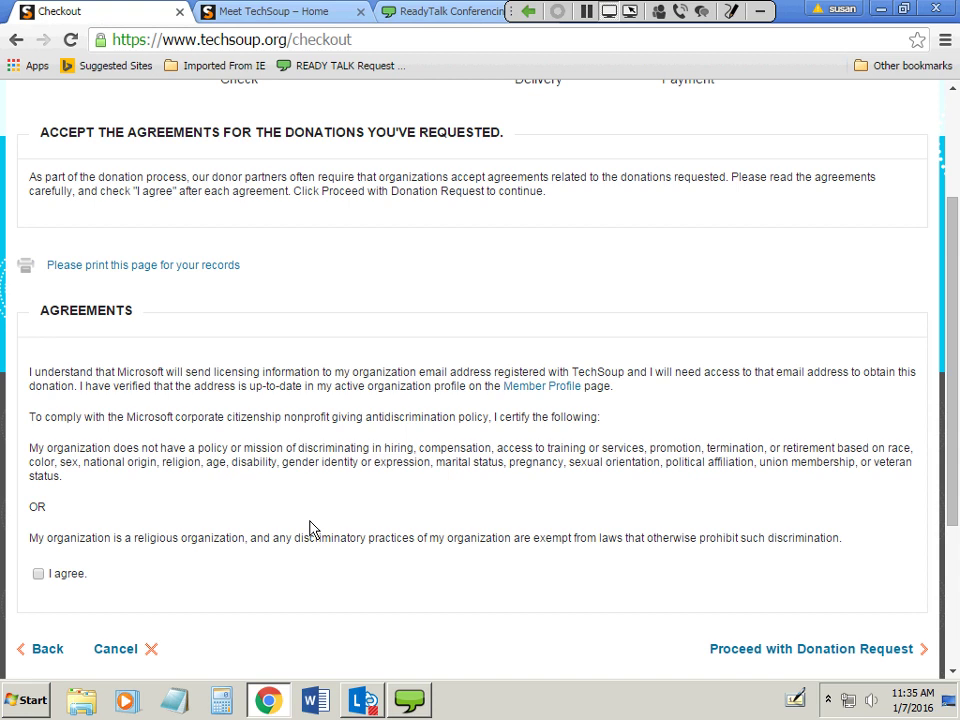
{"action": "left_click", "coordinate": [38, 574]}
{"action": "scroll", "coordinate": [420, 553], "scroll_direction": "down", "scroll_amount": 3}
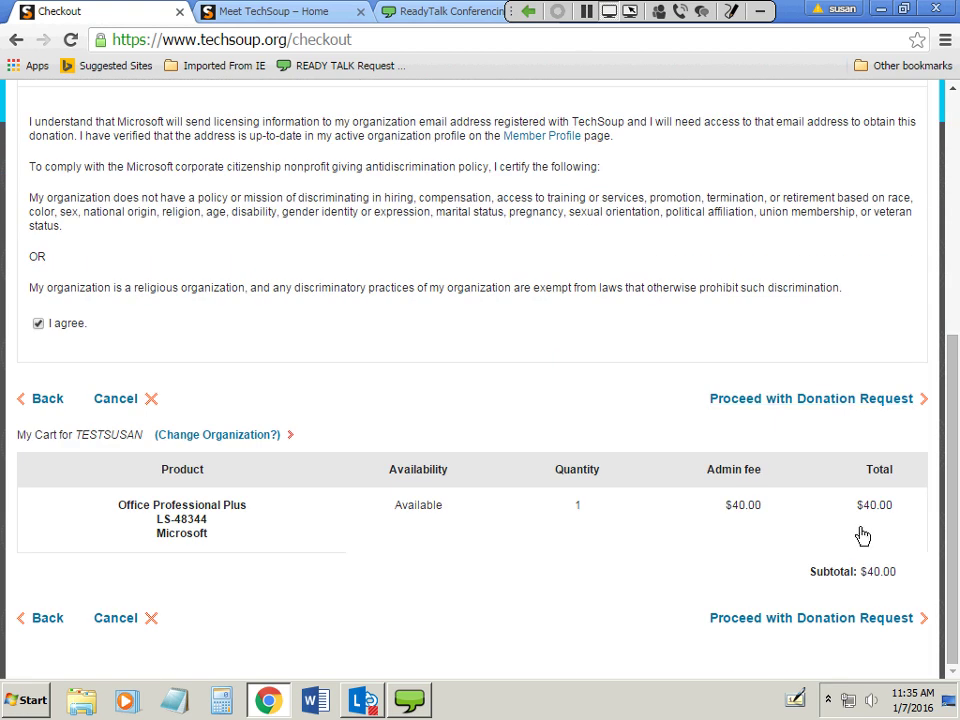
Continue to Shipping and Delivery, highlight the Organization Email Address label, and review Ground shipping.
{"action": "left_click", "coordinate": [848, 620]}
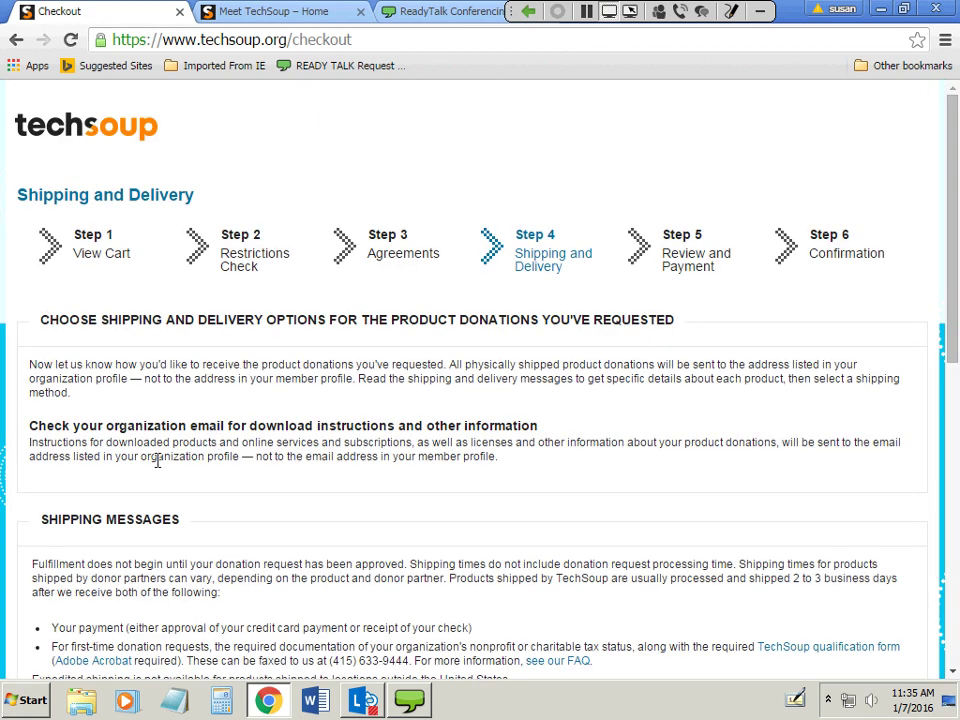
{"action": "scroll", "coordinate": [316, 464], "scroll_direction": "down", "scroll_amount": 2}
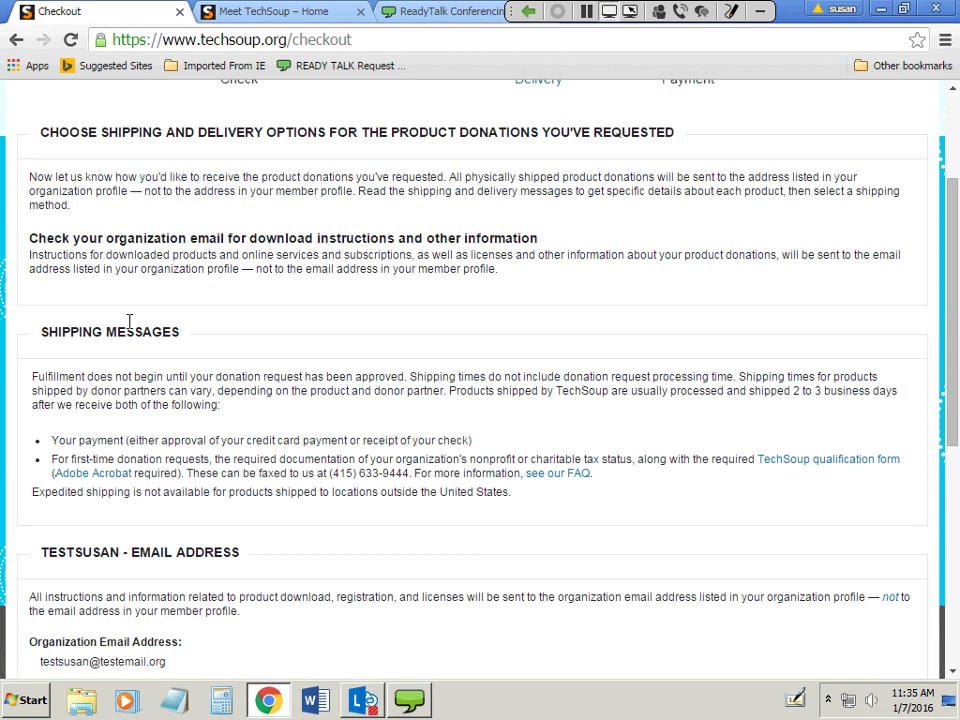
{"action": "scroll", "coordinate": [521, 465], "scroll_direction": "down", "scroll_amount": 2}
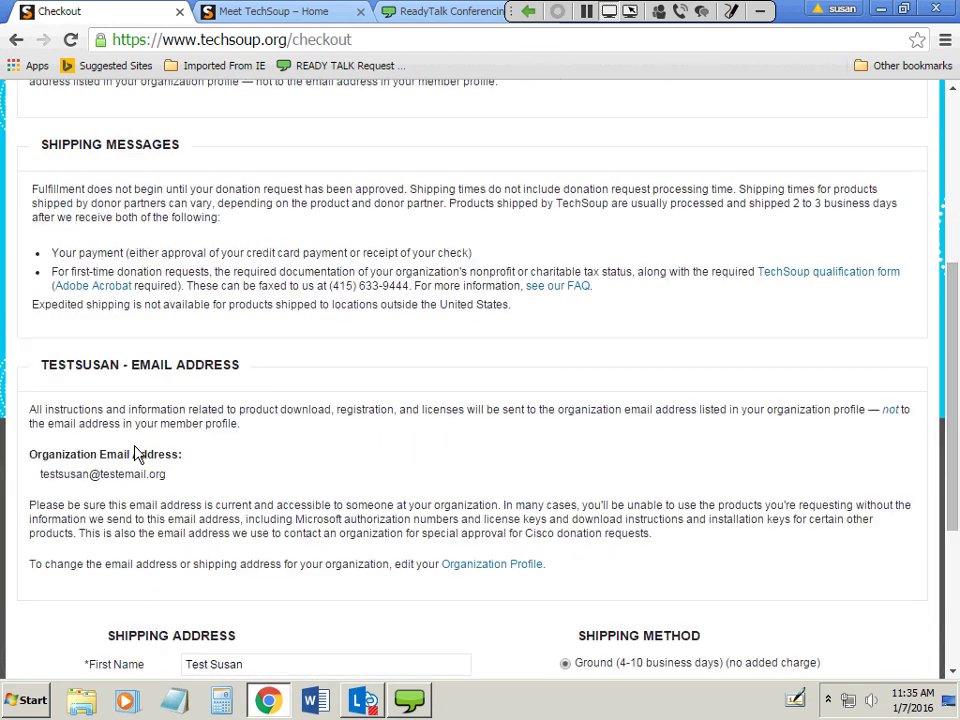
{"action": "left_click_drag", "start_coordinate": [30, 456], "coordinate": [149, 462]}
{"action": "triple_click", "coordinate": [185, 457]}
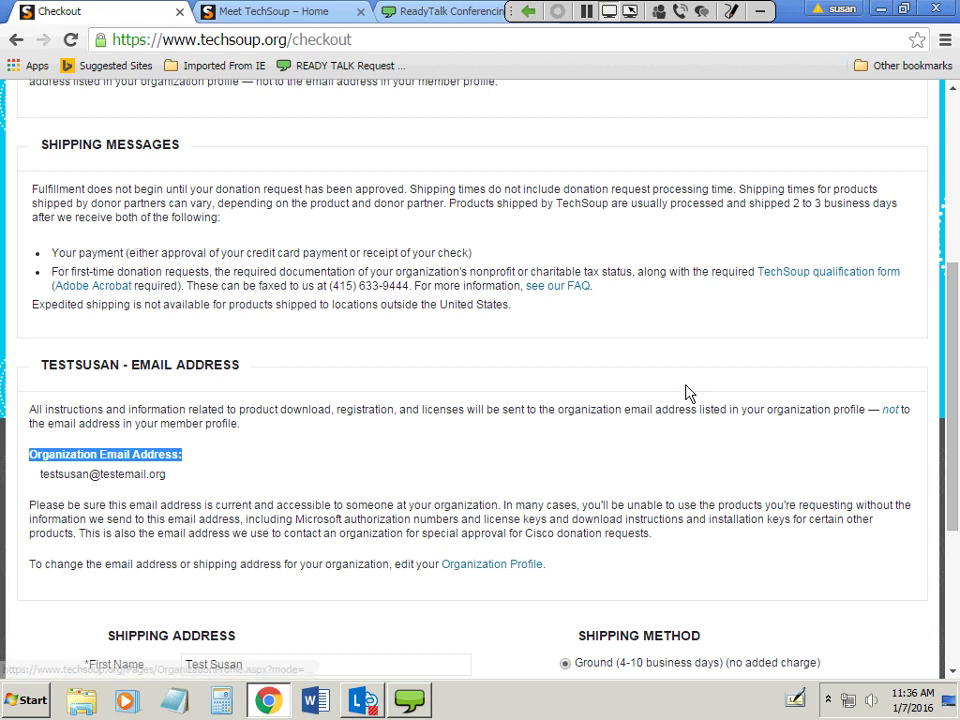
{"action": "scroll", "coordinate": [686, 395], "scroll_direction": "down", "scroll_amount": 2}
{"action": "scroll", "coordinate": [686, 400], "scroll_direction": "down", "scroll_amount": 1}
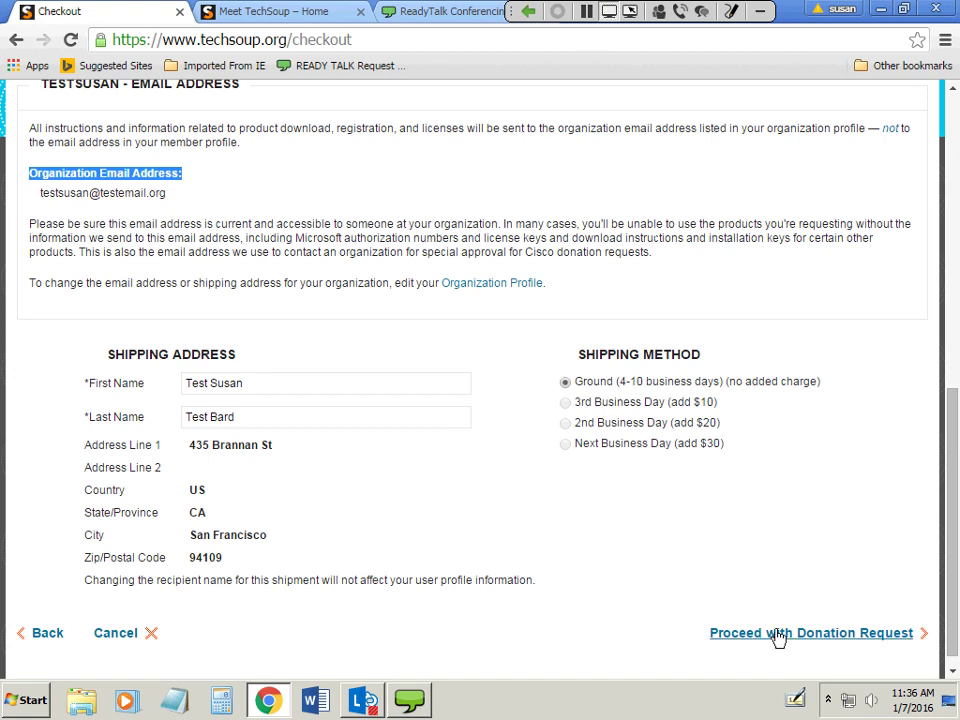
{"action": "left_click", "coordinate": [779, 636]}
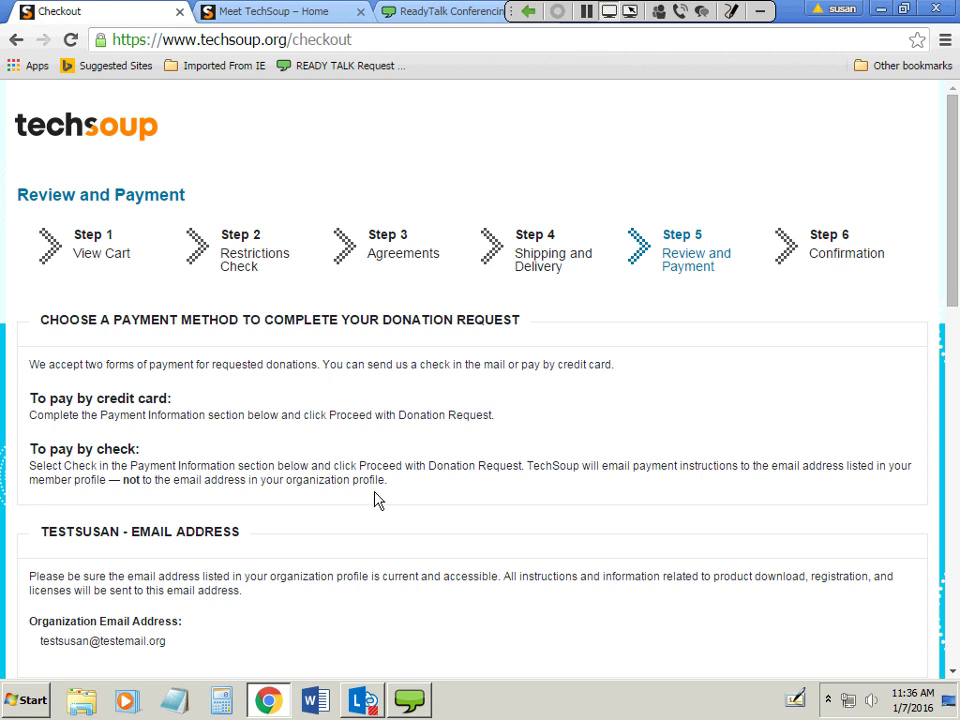
{"action": "scroll", "coordinate": [378, 500], "scroll_direction": "down", "scroll_amount": 3}
{"action": "scroll", "coordinate": [418, 508], "scroll_direction": "down", "scroll_amount": 5}
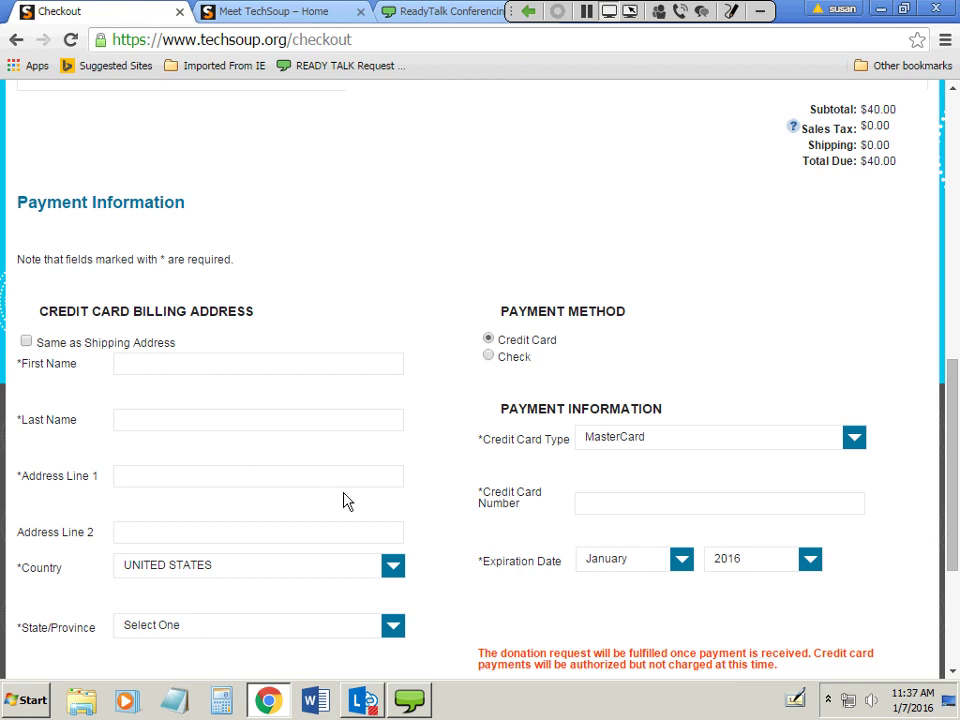
{"action": "scroll", "coordinate": [343, 500], "scroll_direction": "down", "scroll_amount": 3}
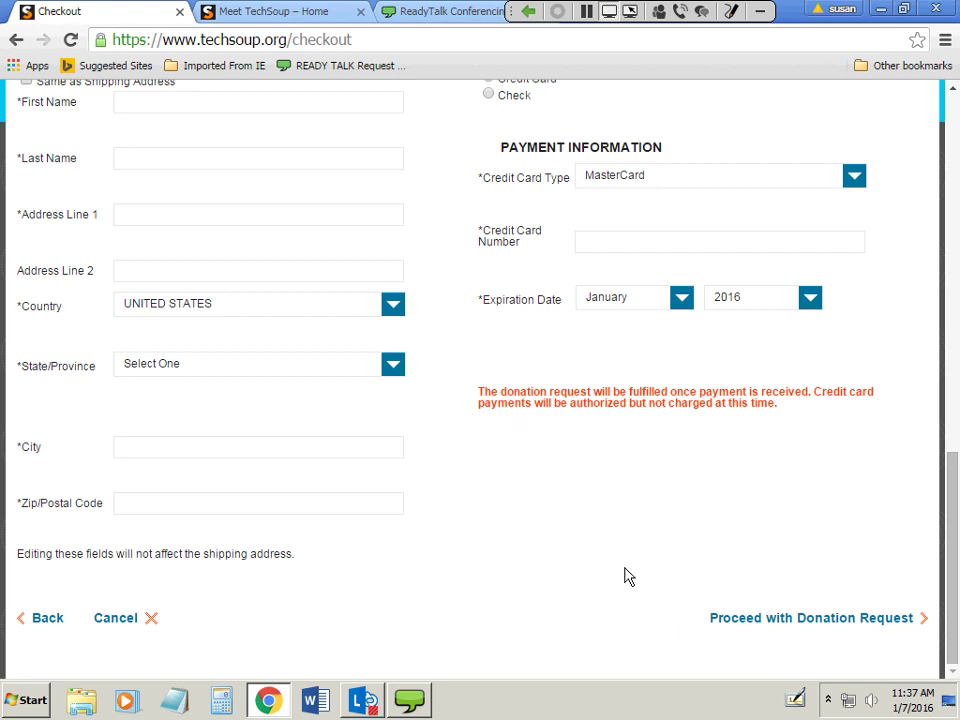
{"action": "scroll", "coordinate": [597, 566], "scroll_direction": "up", "scroll_amount": 3}
{"action": "scroll", "coordinate": [600, 563], "scroll_direction": "up", "scroll_amount": 8}
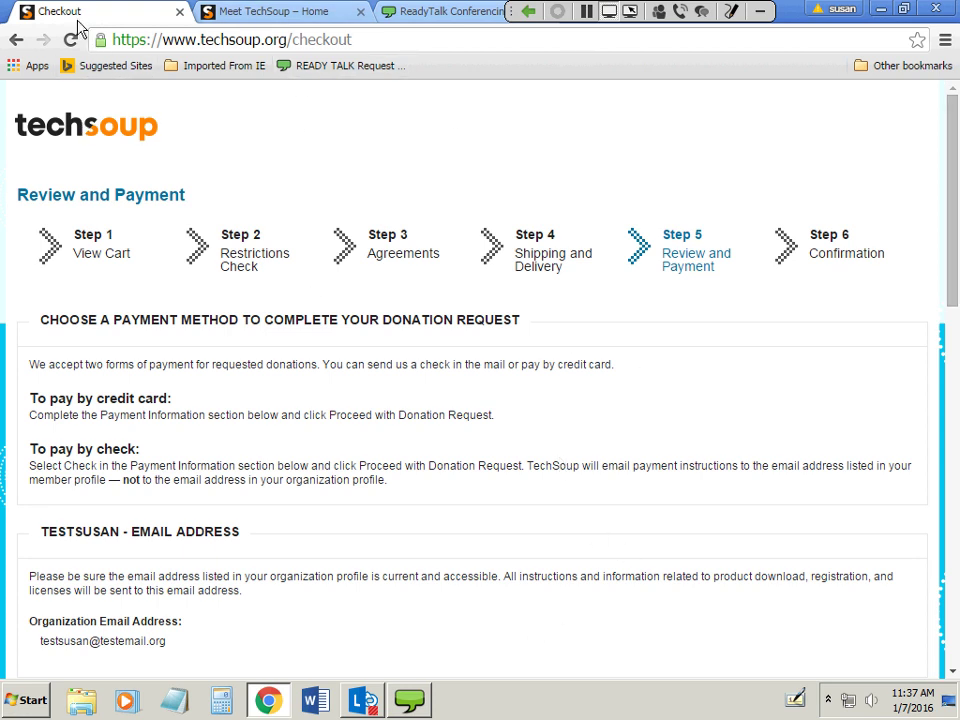
{"action": "left_click", "coordinate": [377, 39]}
Remove 'checkout' from the web address to load the techsoup.org home page.
{"action": "left_click", "coordinate": [370, 39]}
{"action": "double_click", "coordinate": [316, 39]}
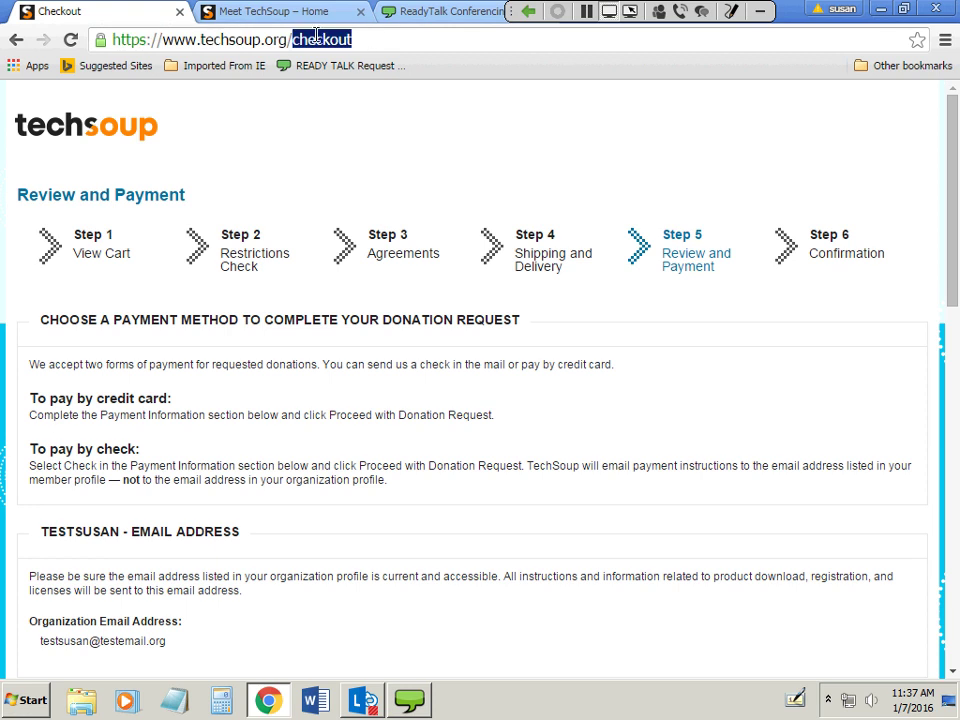
{"action": "key", "text": "BackSpace"}
{"action": "key", "text": "BackSpace"}
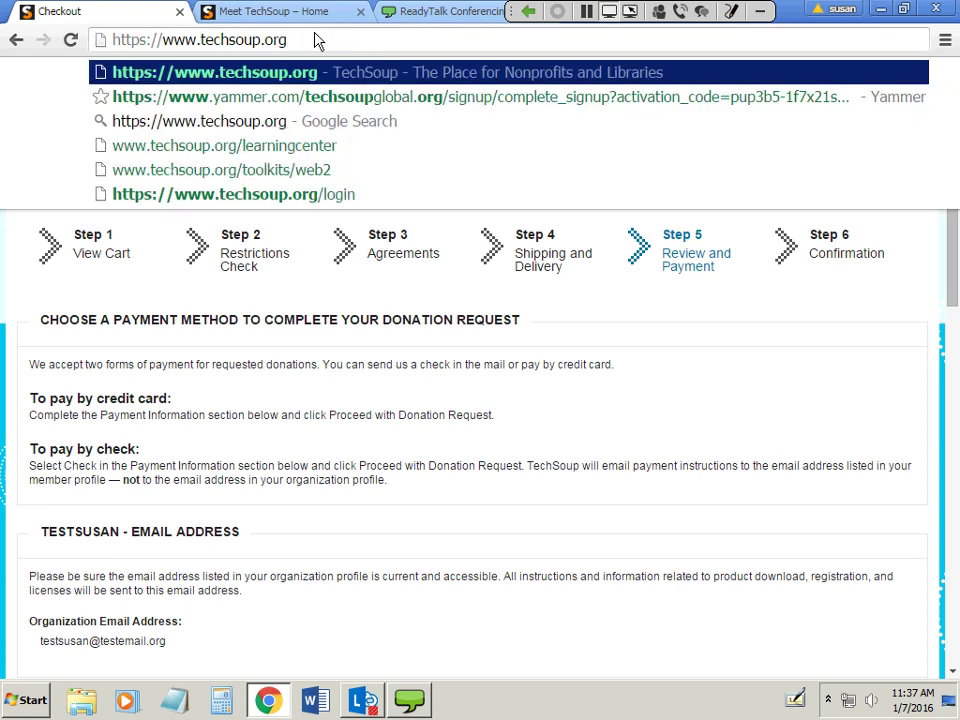
{"action": "key", "text": "Return"}
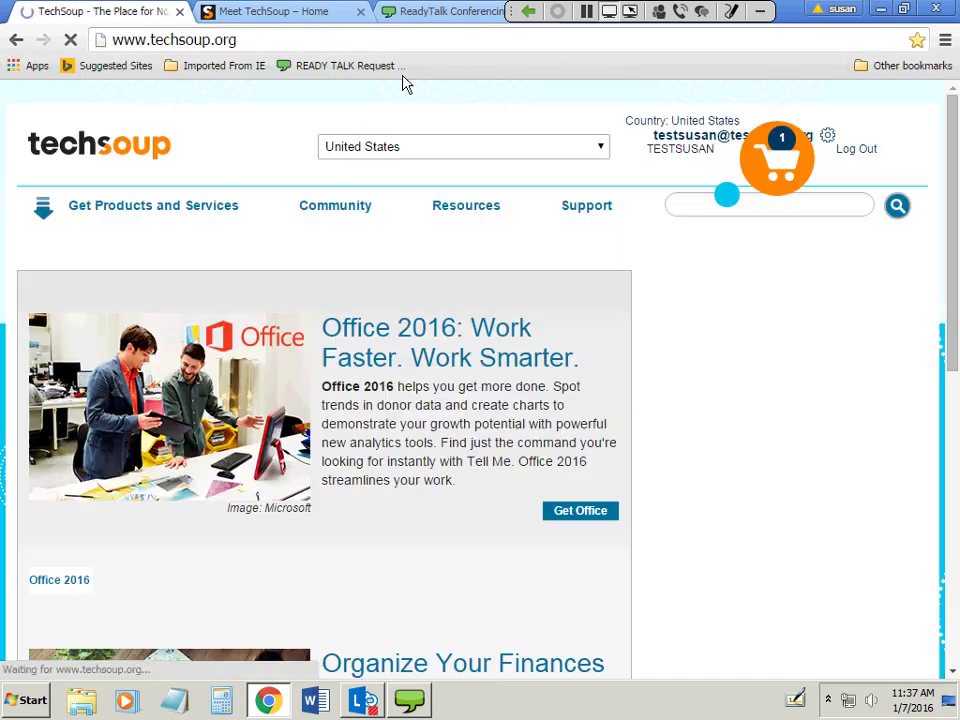
Search the site for 'microsoft office standard'.
{"action": "left_click", "coordinate": [711, 207]}
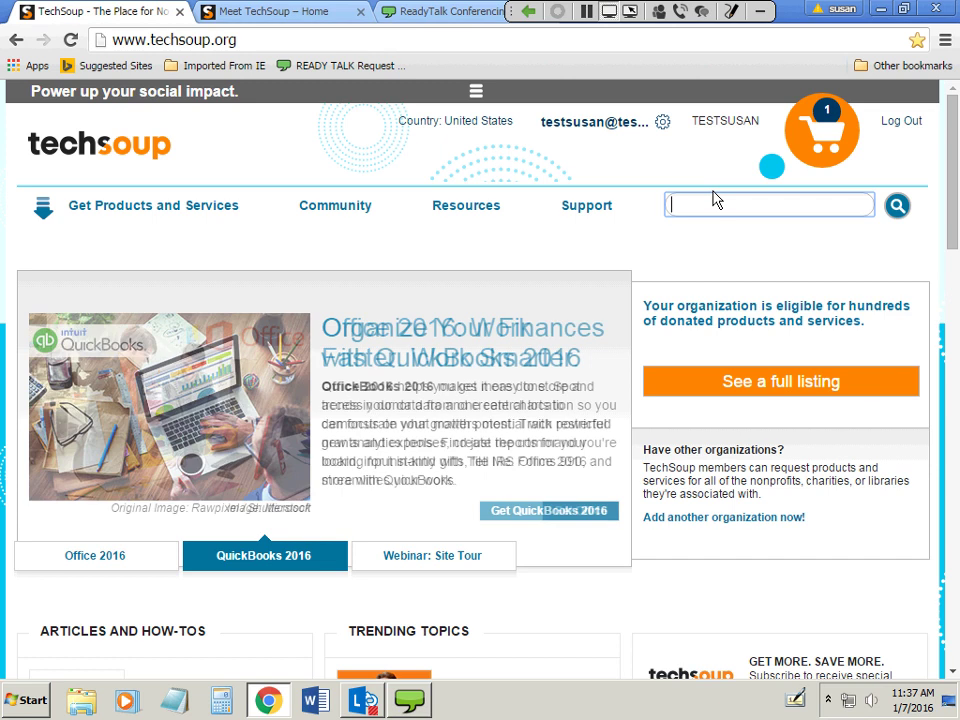
{"action": "type", "text": "micro"}
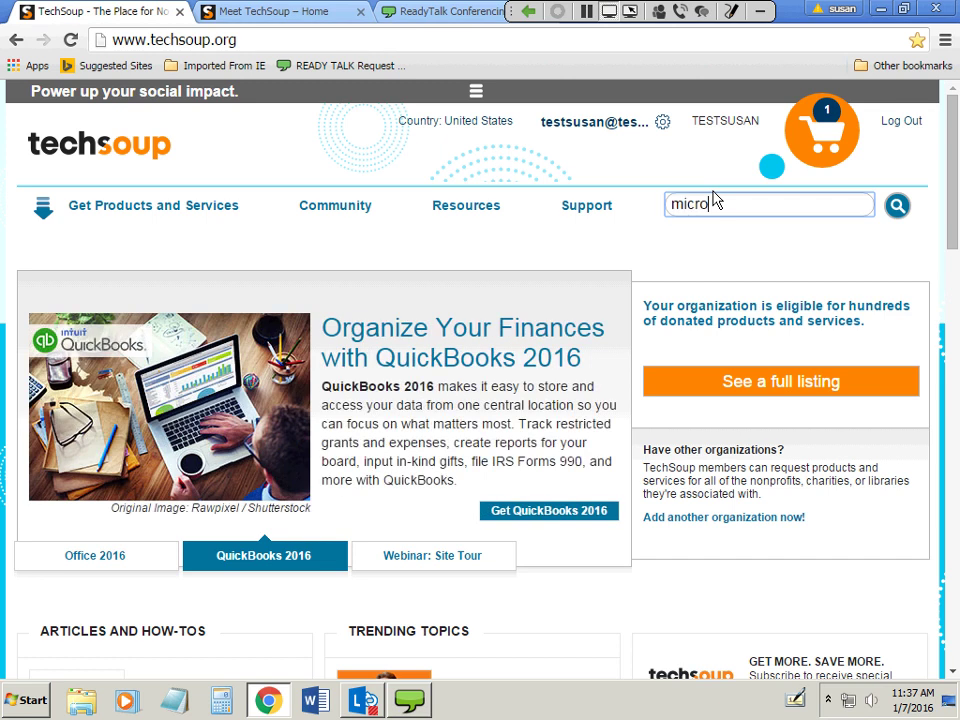
{"action": "type", "text": "soft office"}
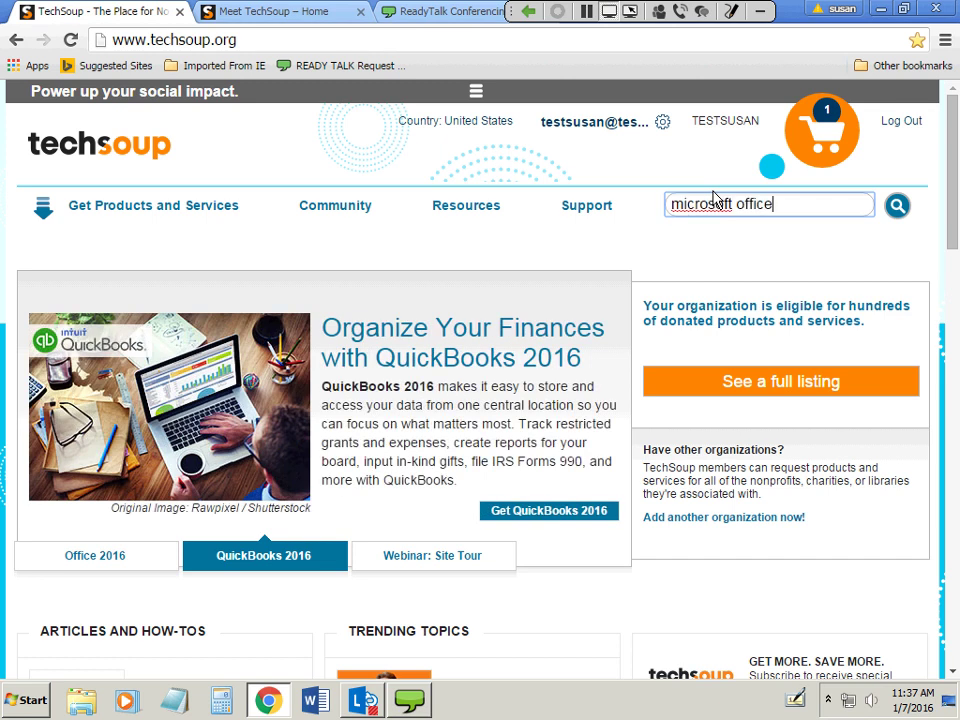
{"action": "type", "text": " standat"}
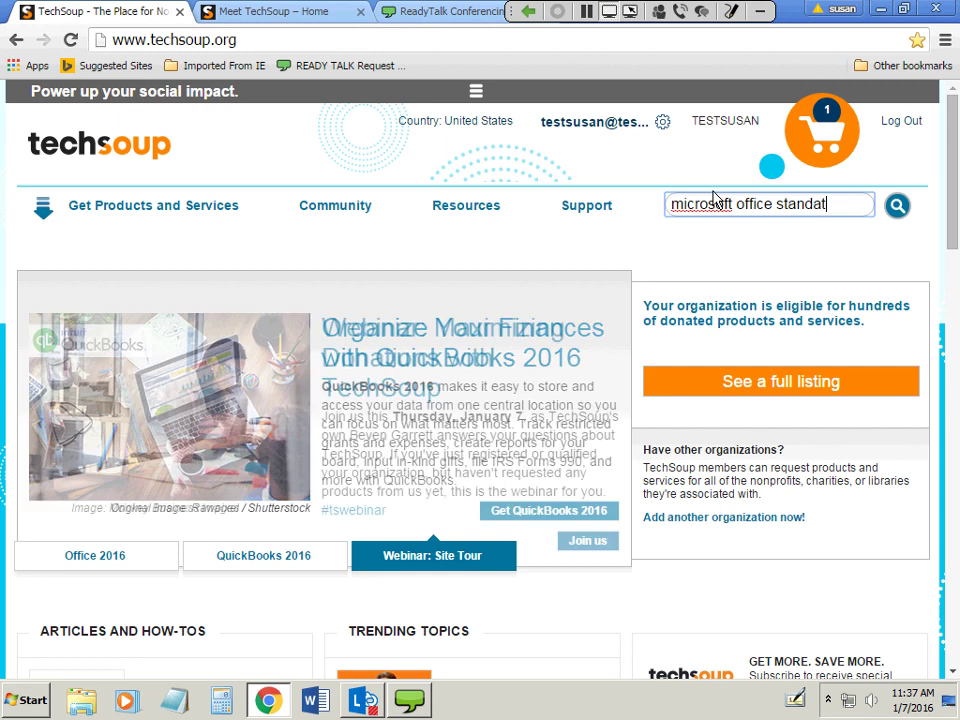
{"action": "key", "text": "BackSpace"}
{"action": "type", "text": "rd"}
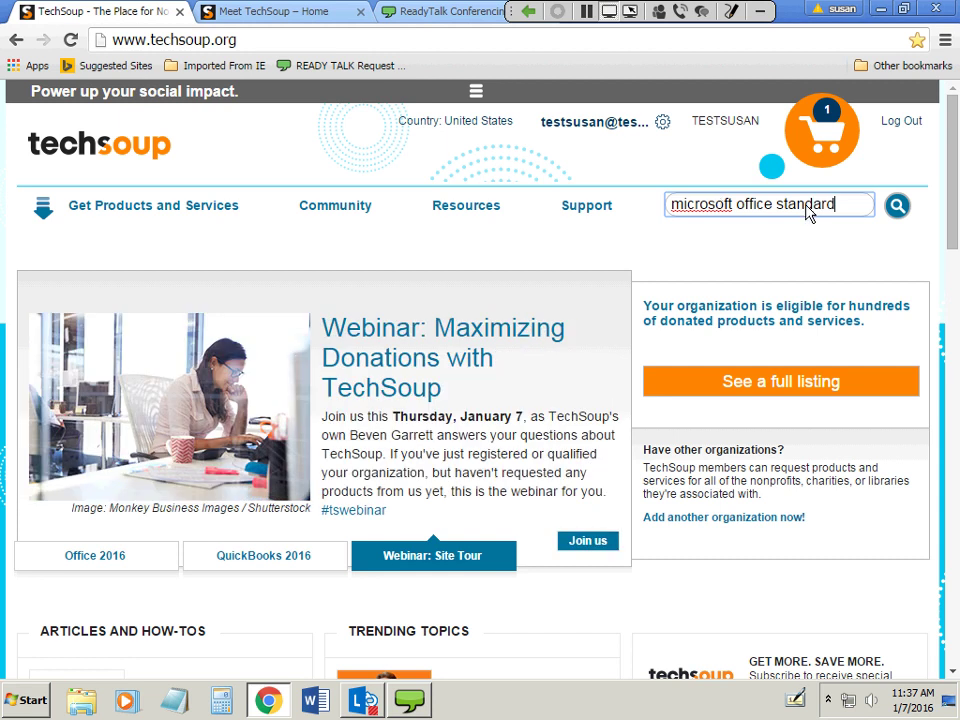
{"action": "left_click", "coordinate": [897, 208]}
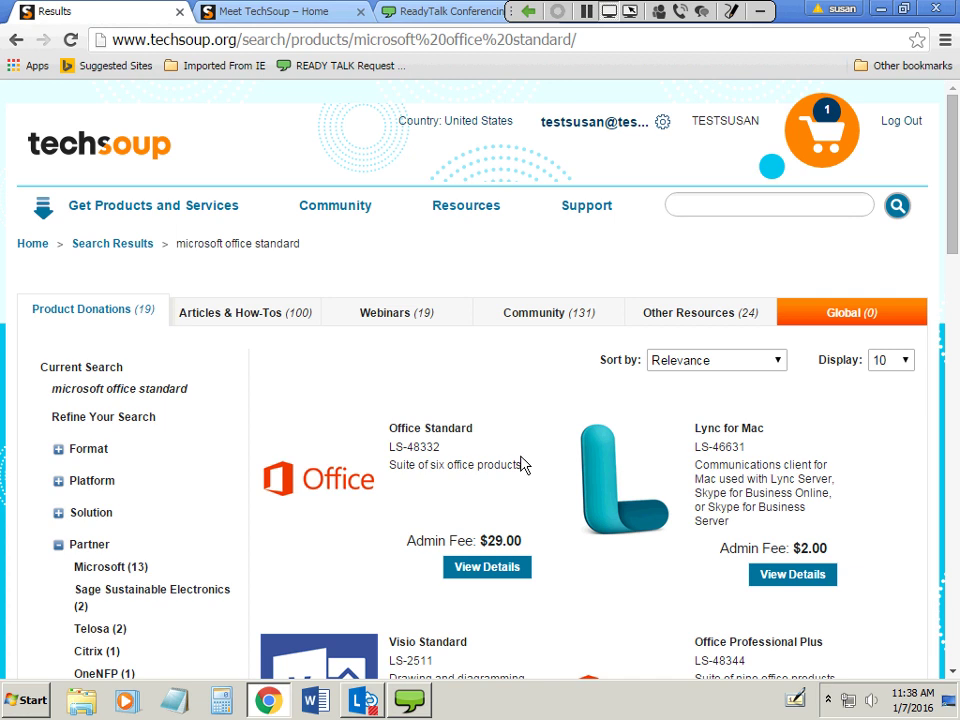
Open the details page for Office Standard (LS-48332, $29.00 admin fee).
{"action": "left_click", "coordinate": [497, 570]}
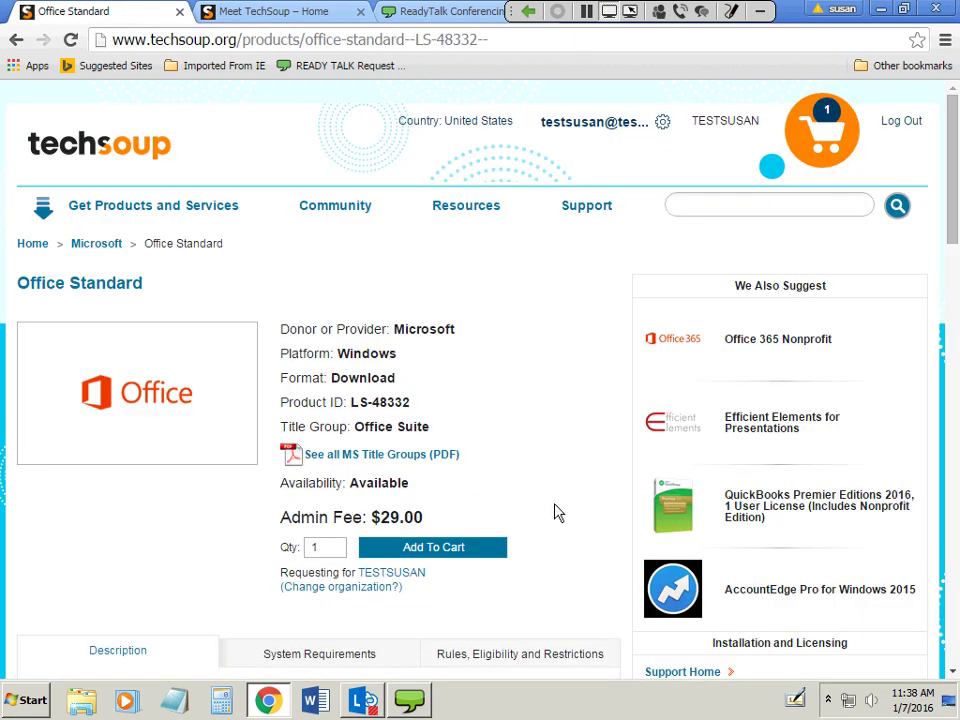
{"action": "scroll", "coordinate": [548, 469], "scroll_direction": "down", "scroll_amount": 1}
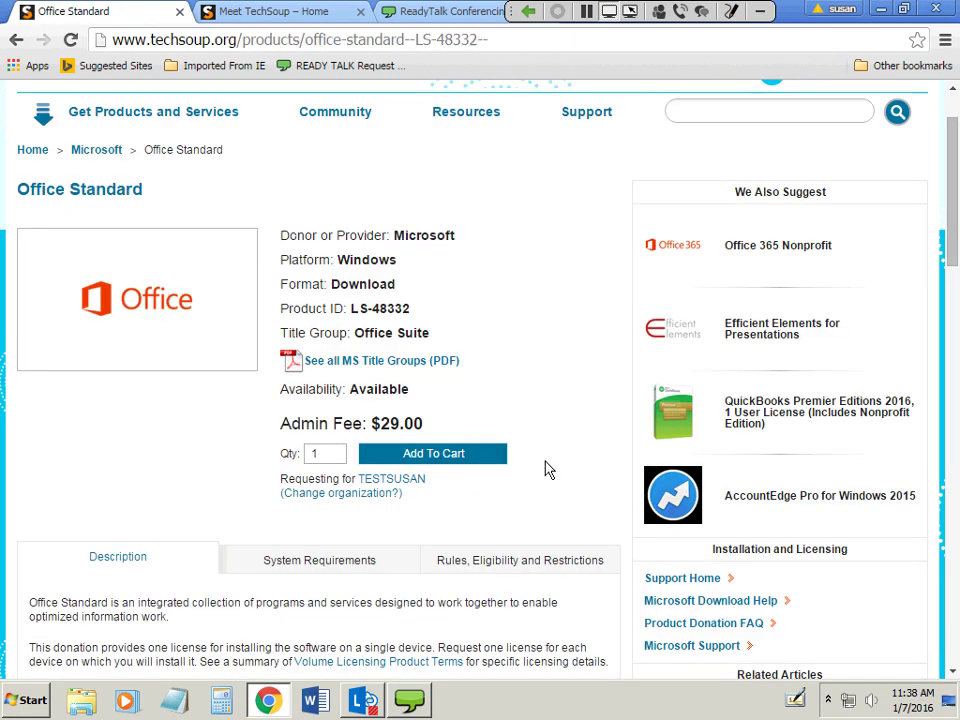
{"action": "scroll", "coordinate": [548, 469], "scroll_direction": "down", "scroll_amount": 2}
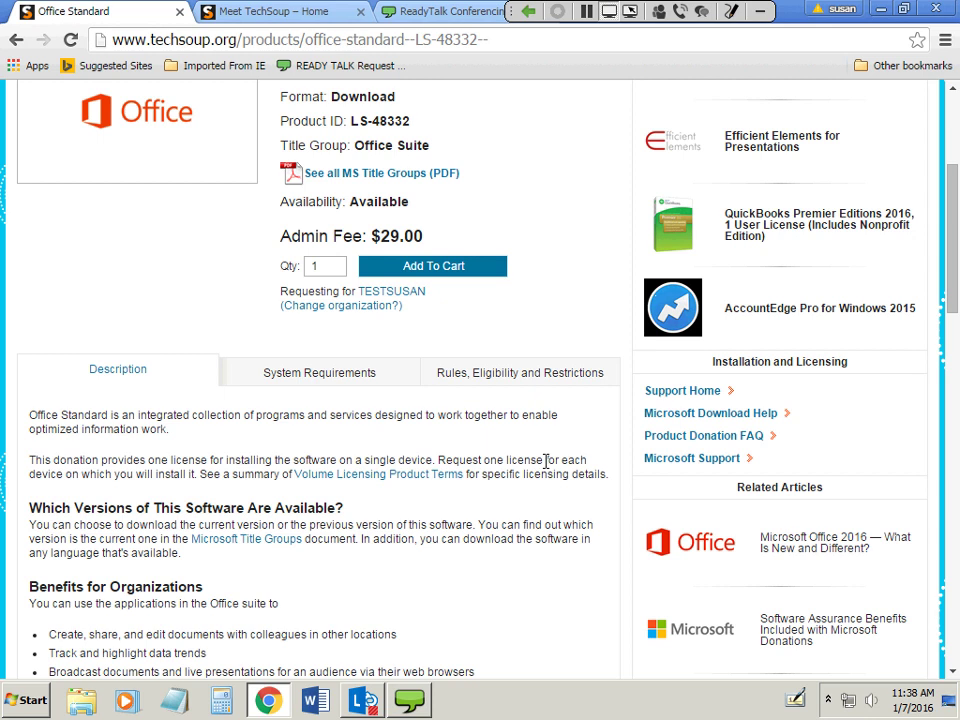
{"action": "scroll", "coordinate": [548, 462], "scroll_direction": "down", "scroll_amount": 3}
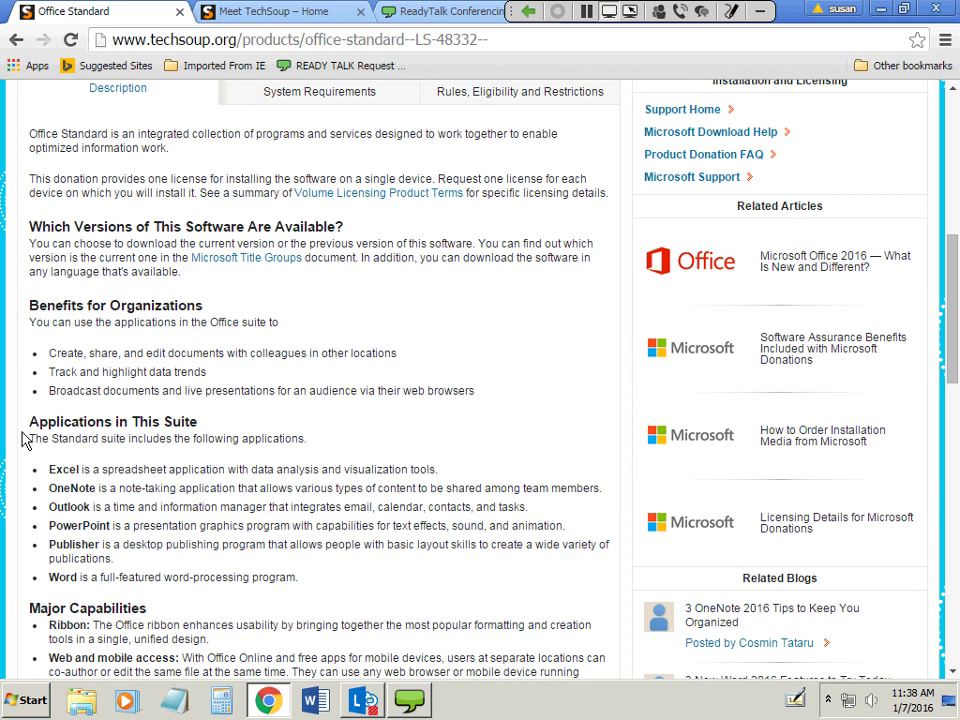
{"action": "left_click_drag", "start_coordinate": [29, 425], "coordinate": [209, 421]}
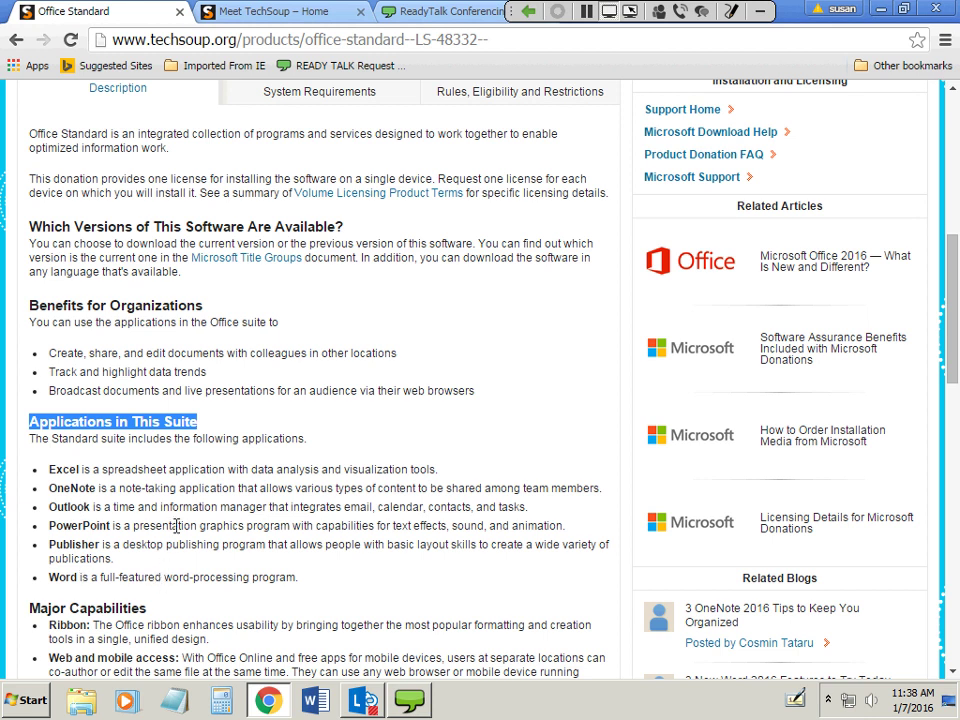
{"action": "scroll", "coordinate": [262, 574], "scroll_direction": "up", "scroll_amount": 6}
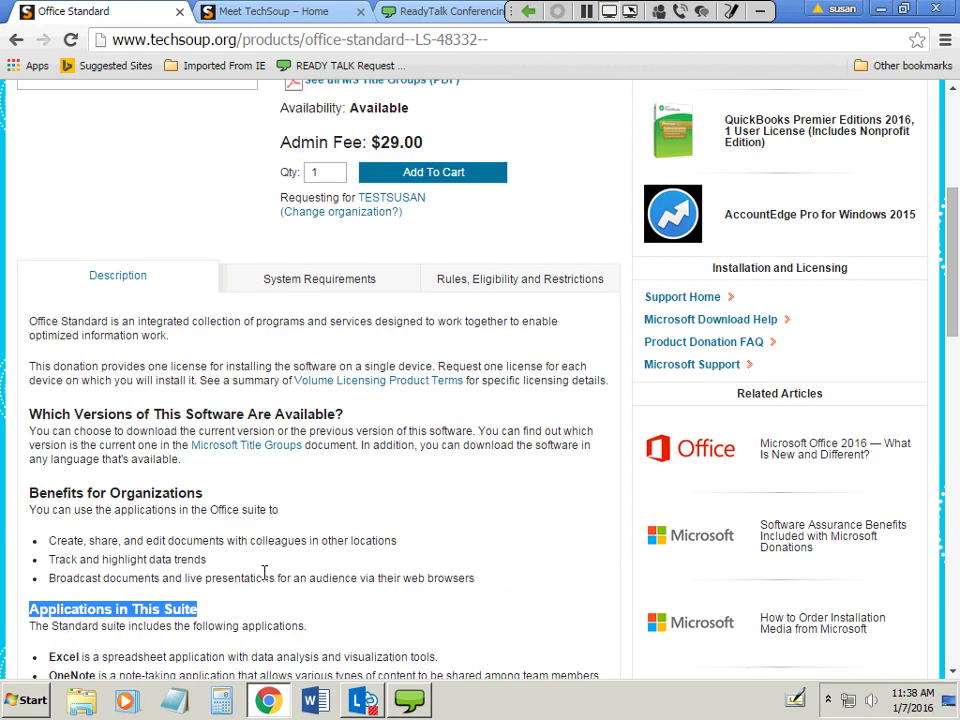
{"action": "left_click", "coordinate": [730, 209]}
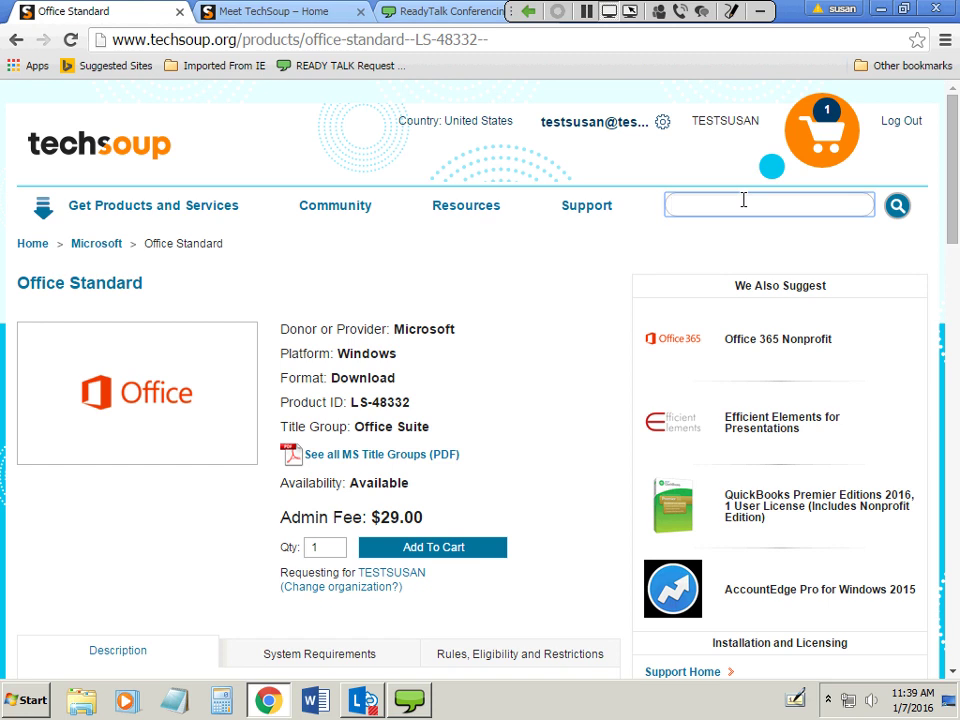
Search for 'symantec', scan the results, then show the 'How often do you use TechSoup?' poll results.
{"action": "type", "text": "symantec"}
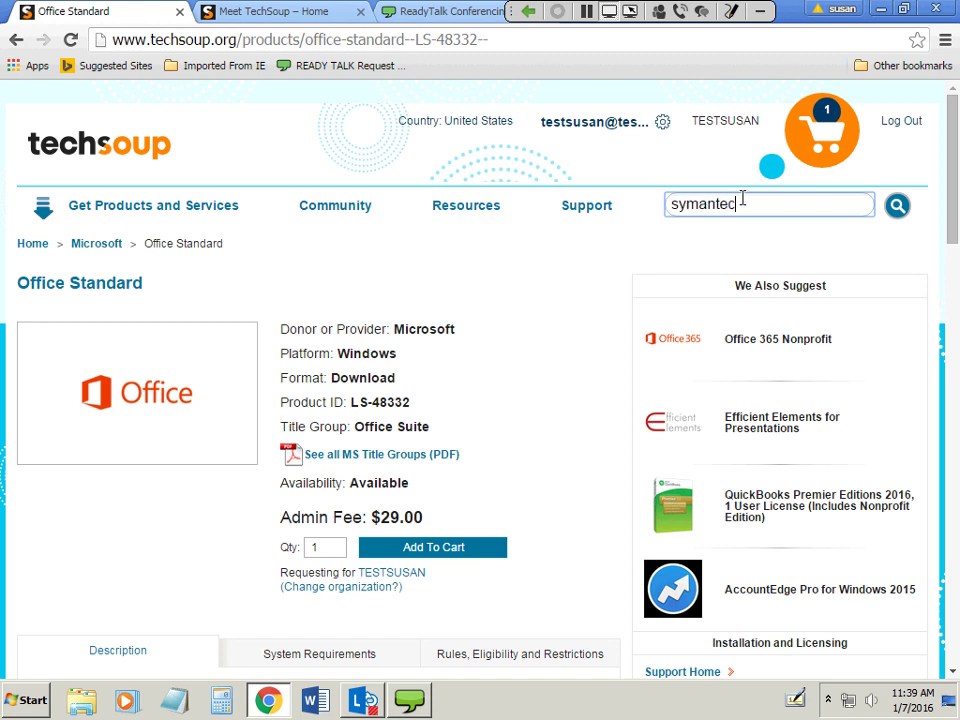
{"action": "key", "text": "Return"}
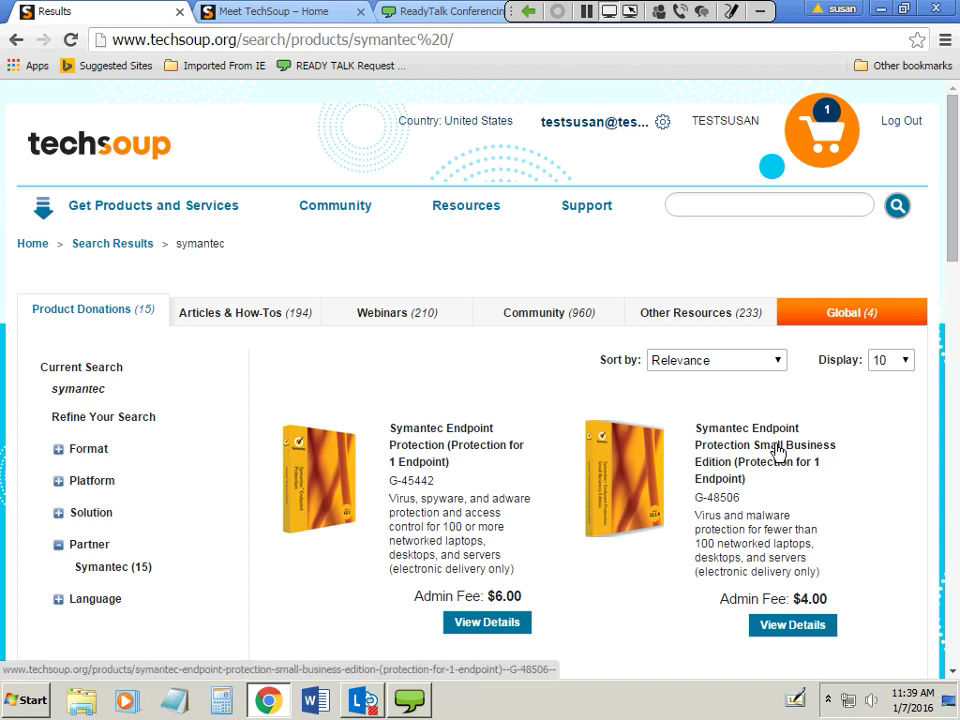
{"action": "scroll", "coordinate": [895, 563], "scroll_direction": "down", "scroll_amount": 1}
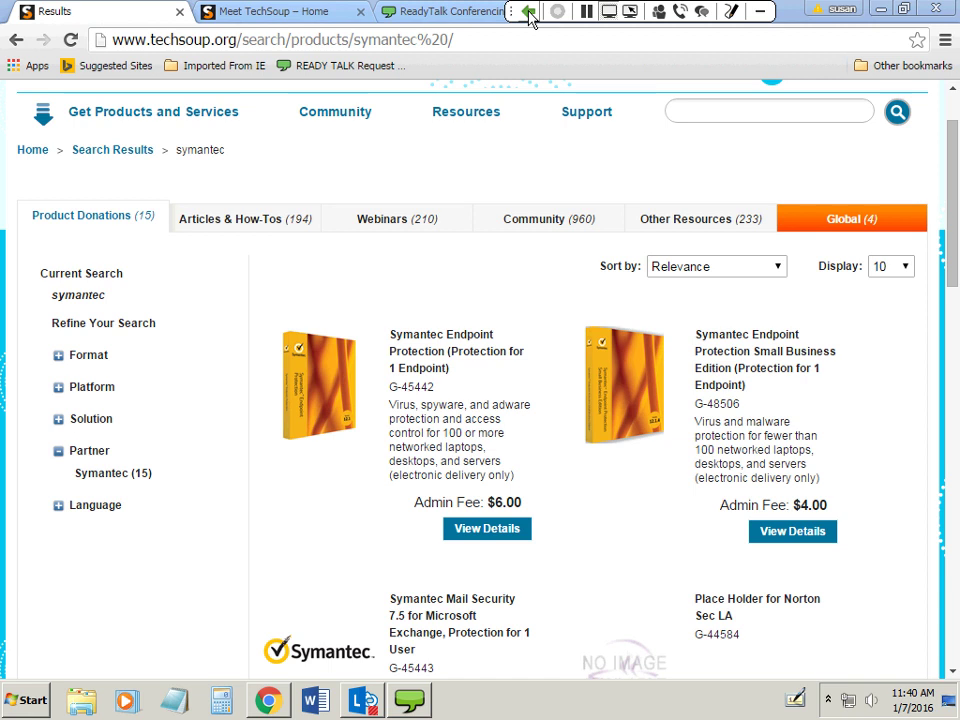
{"action": "left_click", "coordinate": [528, 12]}
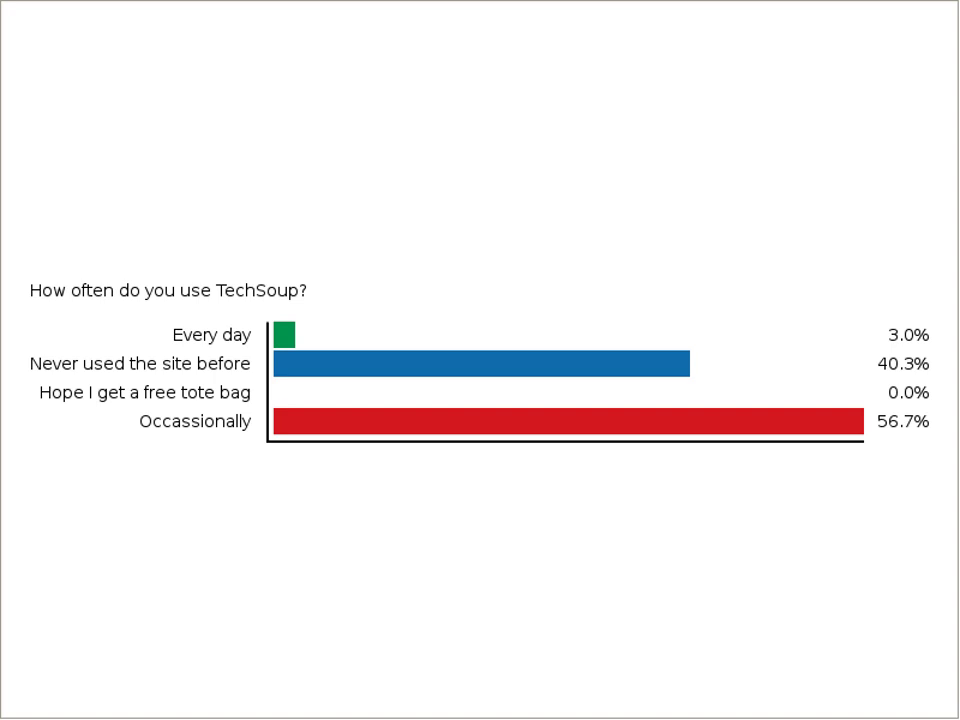